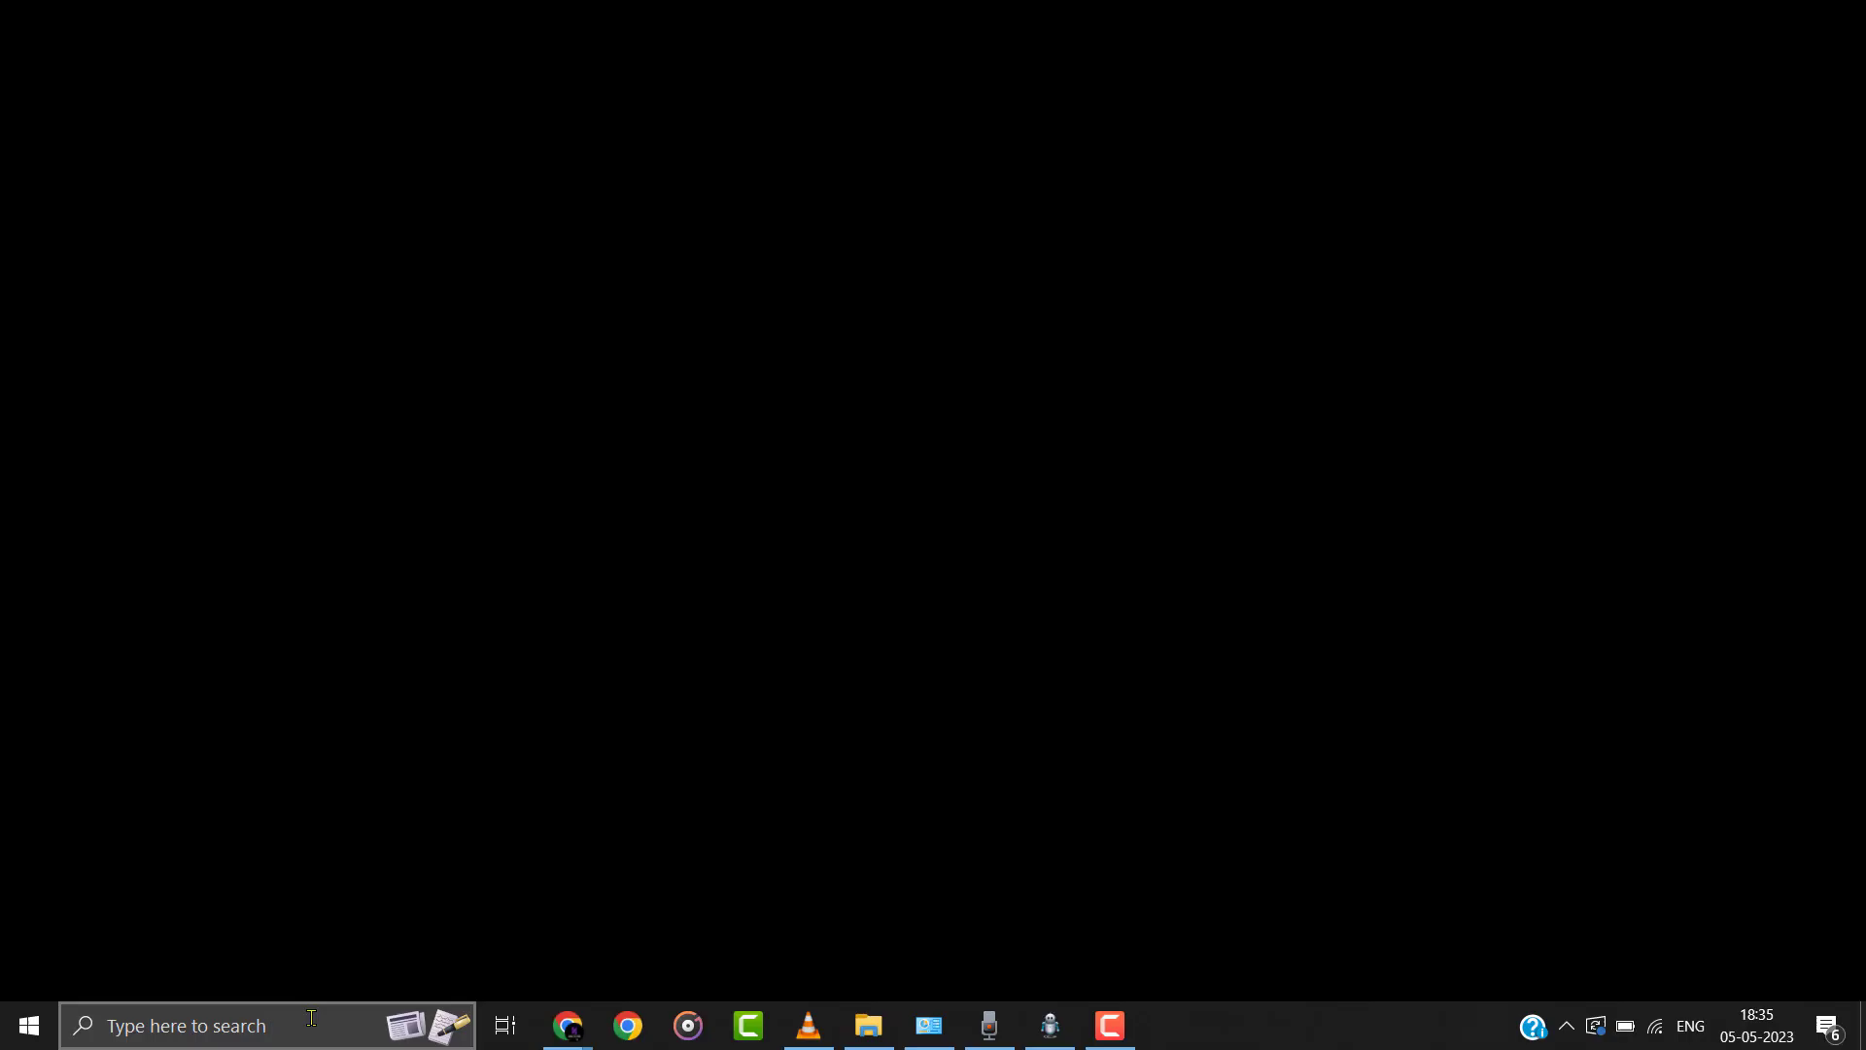
Search Windows for 'con' and launch Control Panel from the results
click(311, 1018)
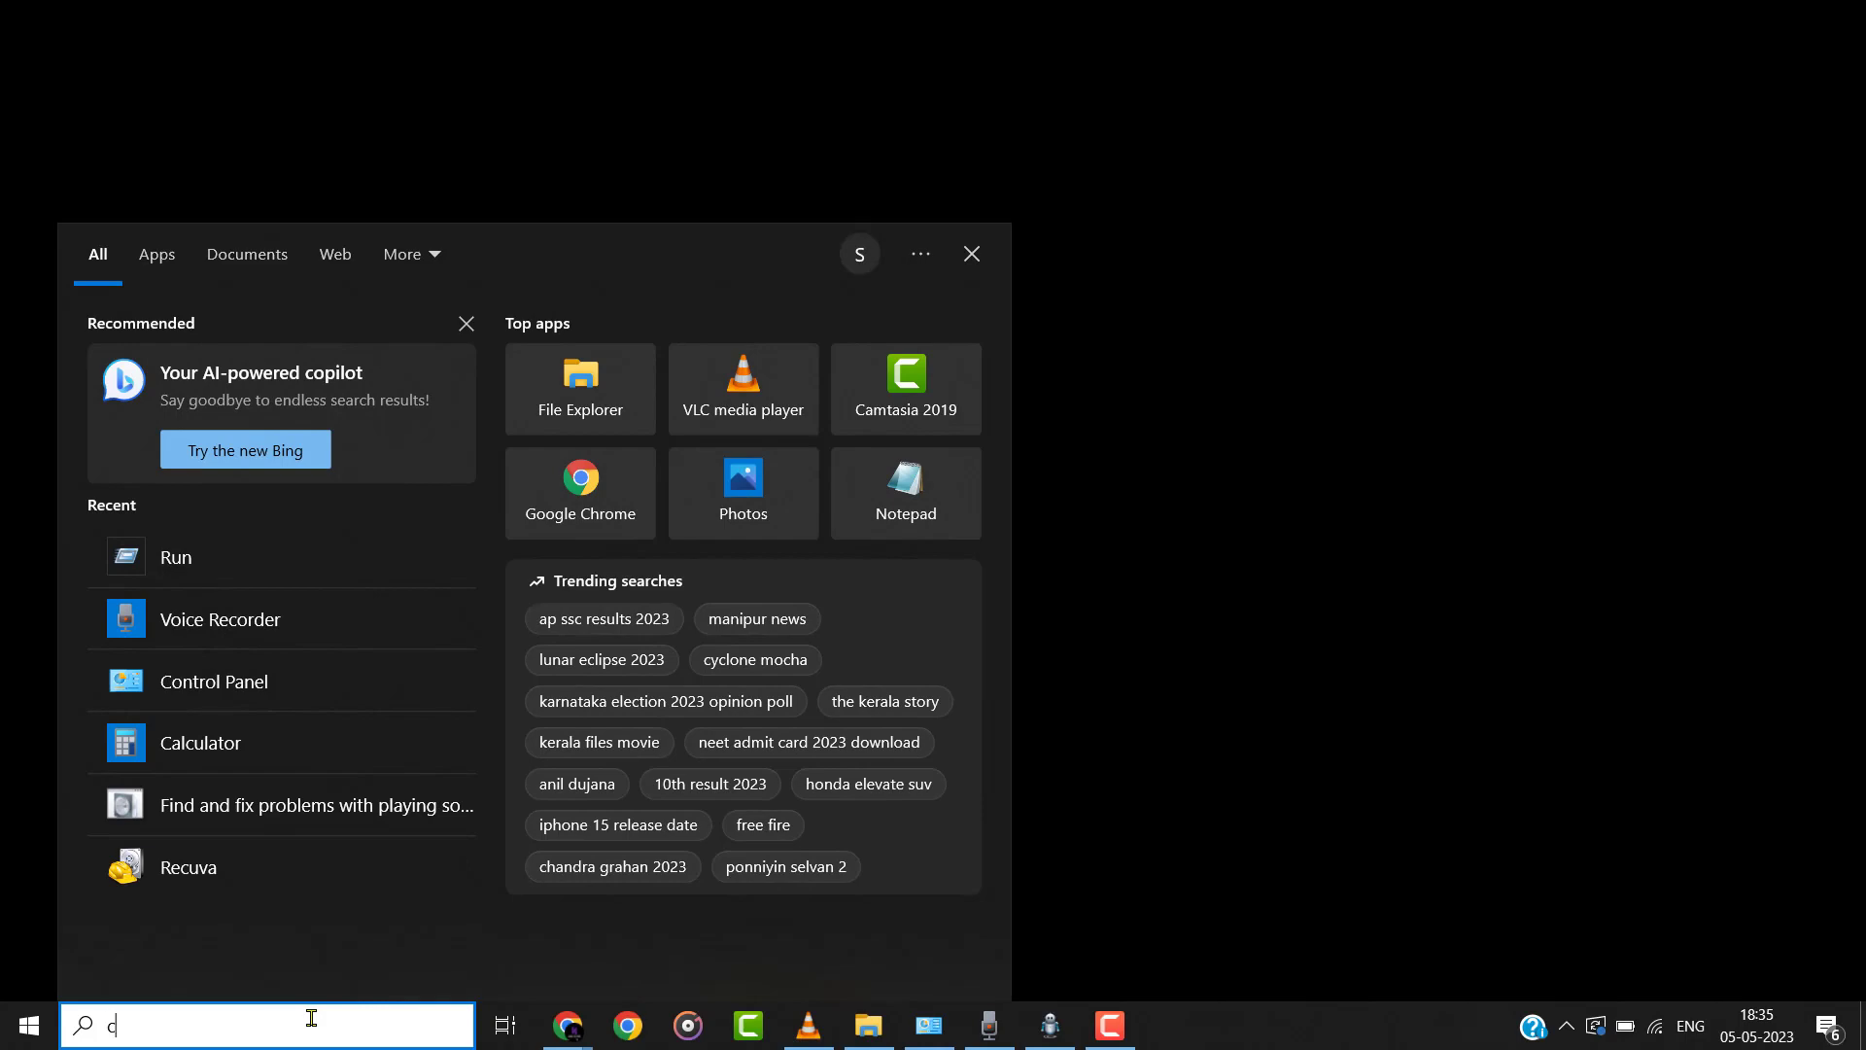
text(con)
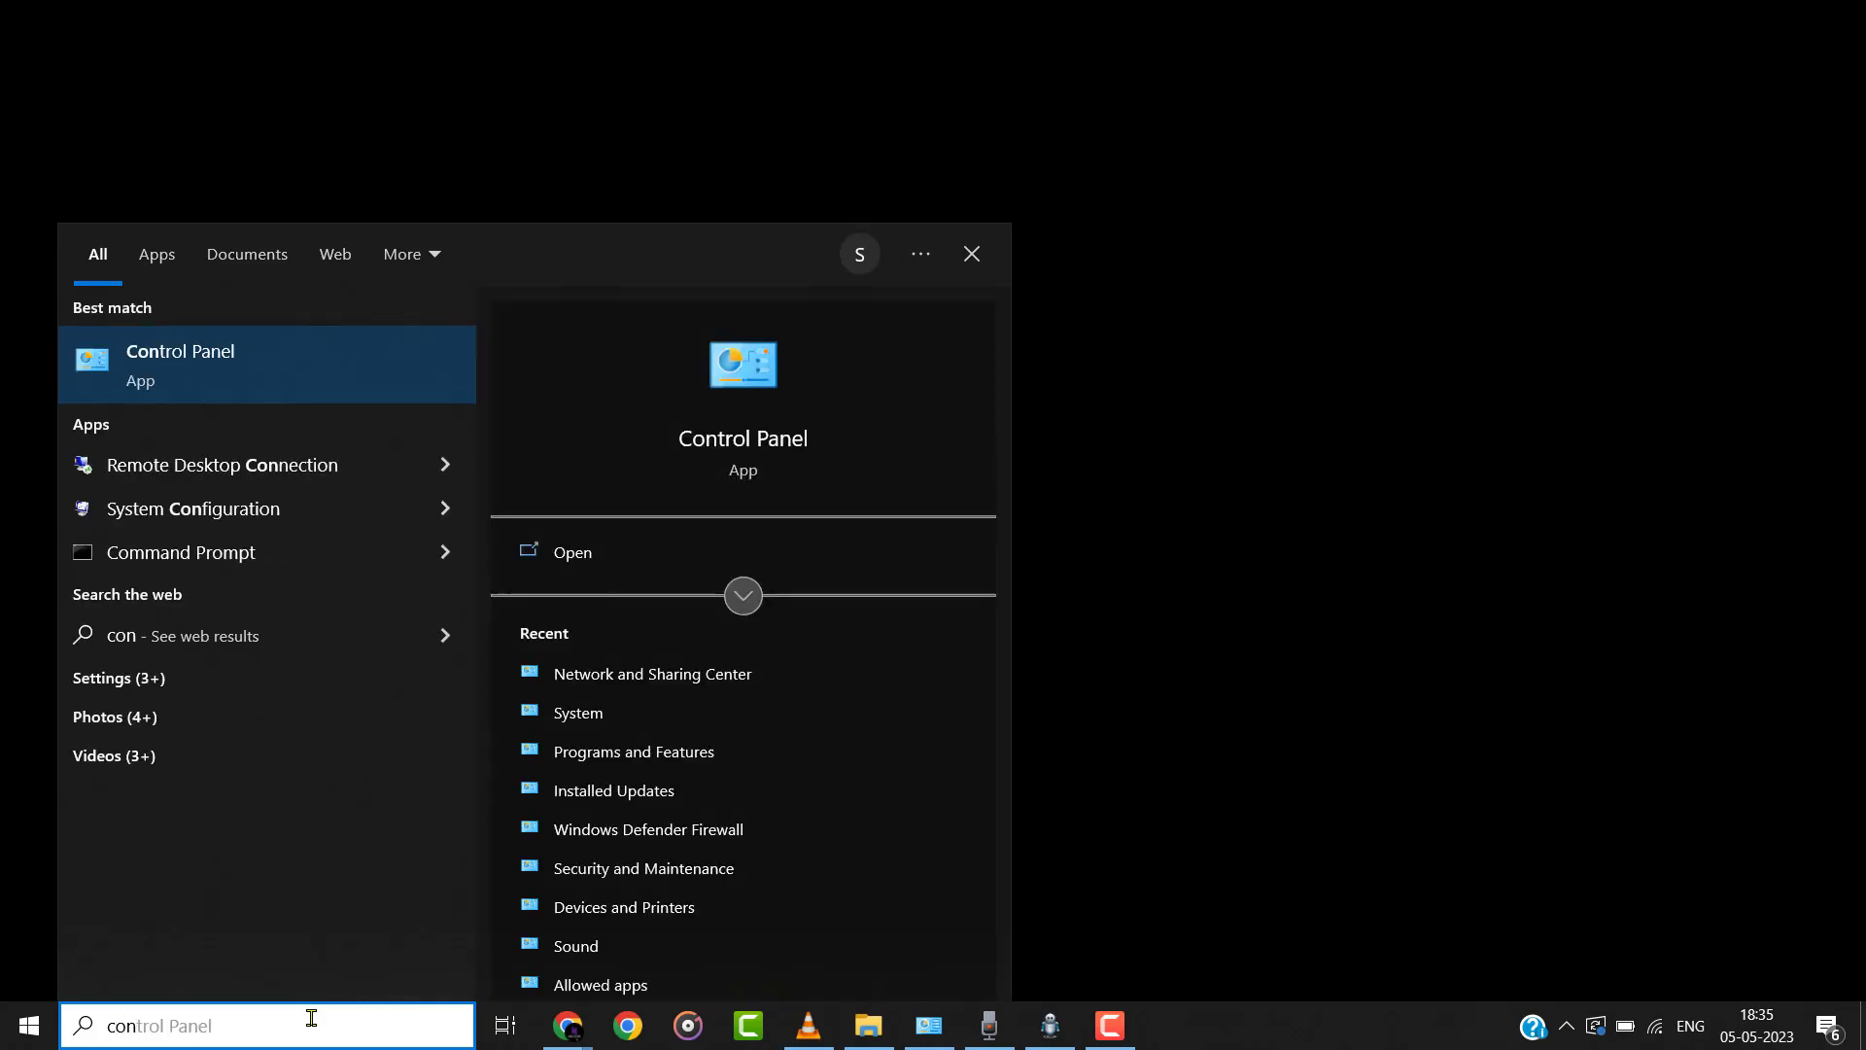
key(Return)
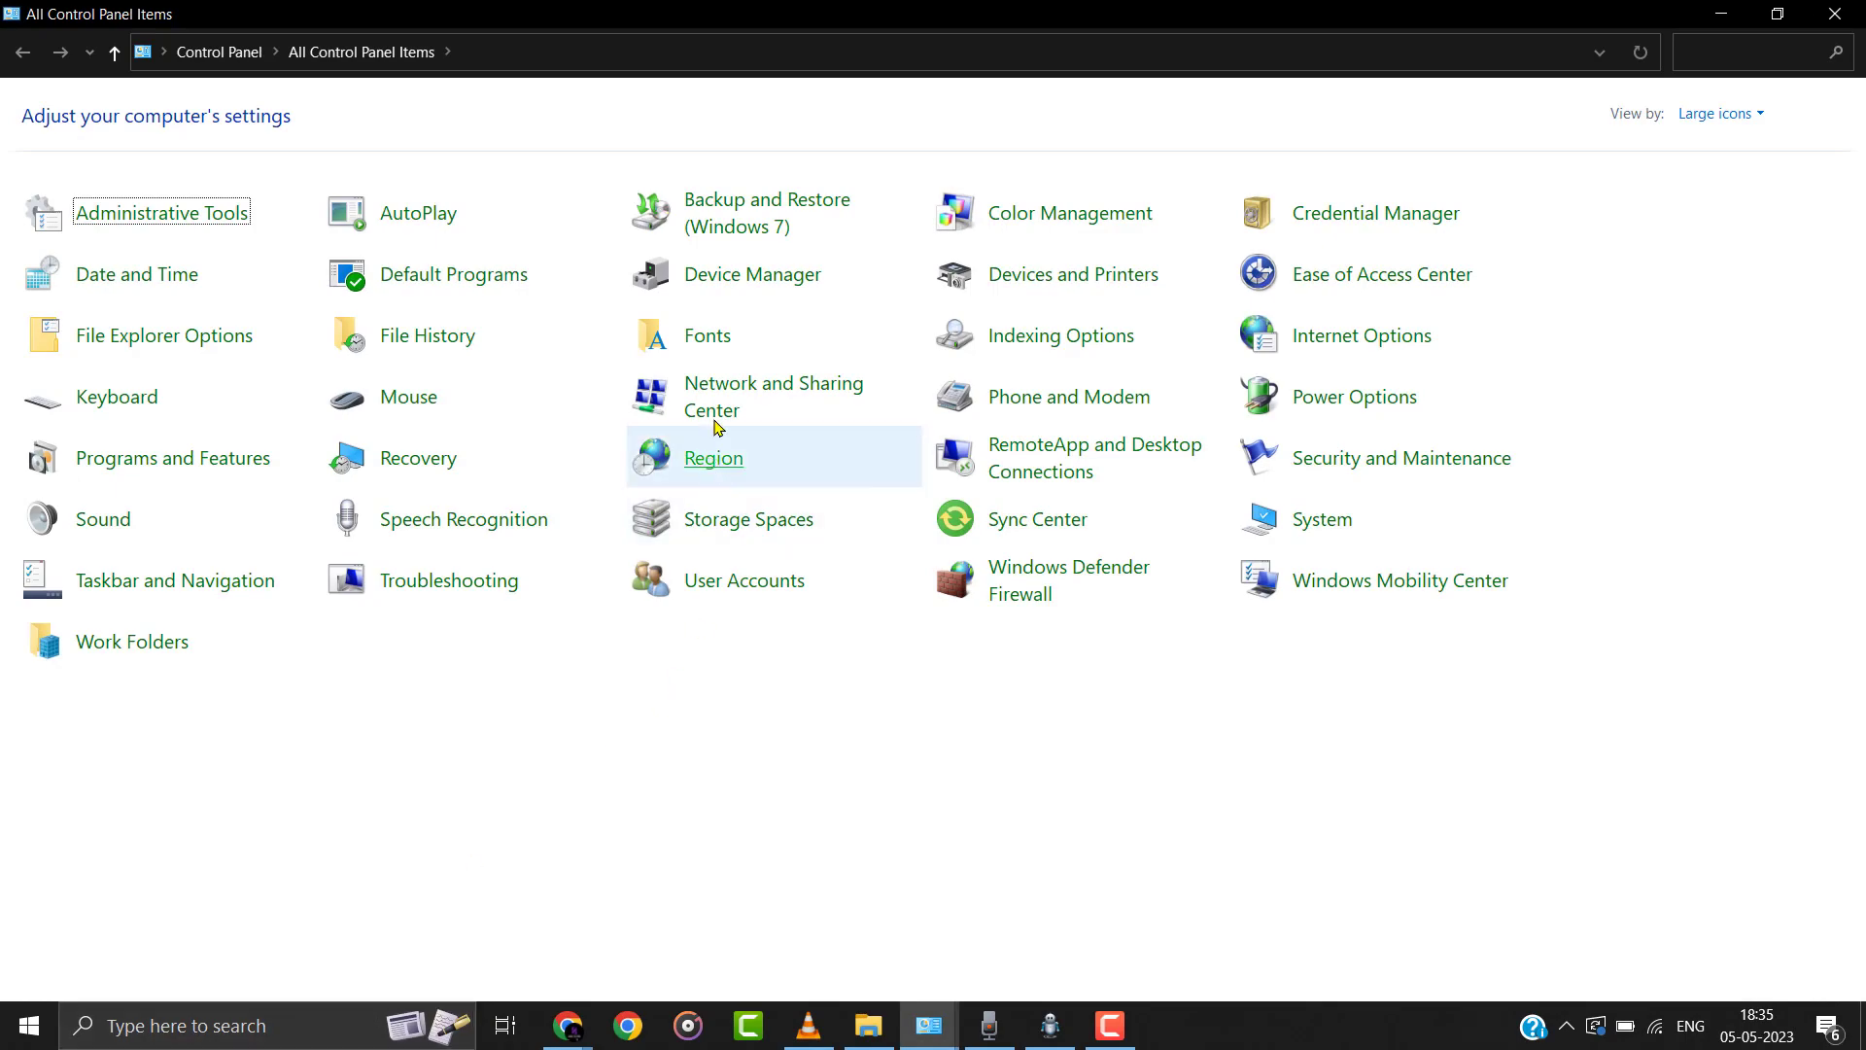
Open the Wi-Fi connection's IPv4 properties through Network and Sharing Center
click(720, 404)
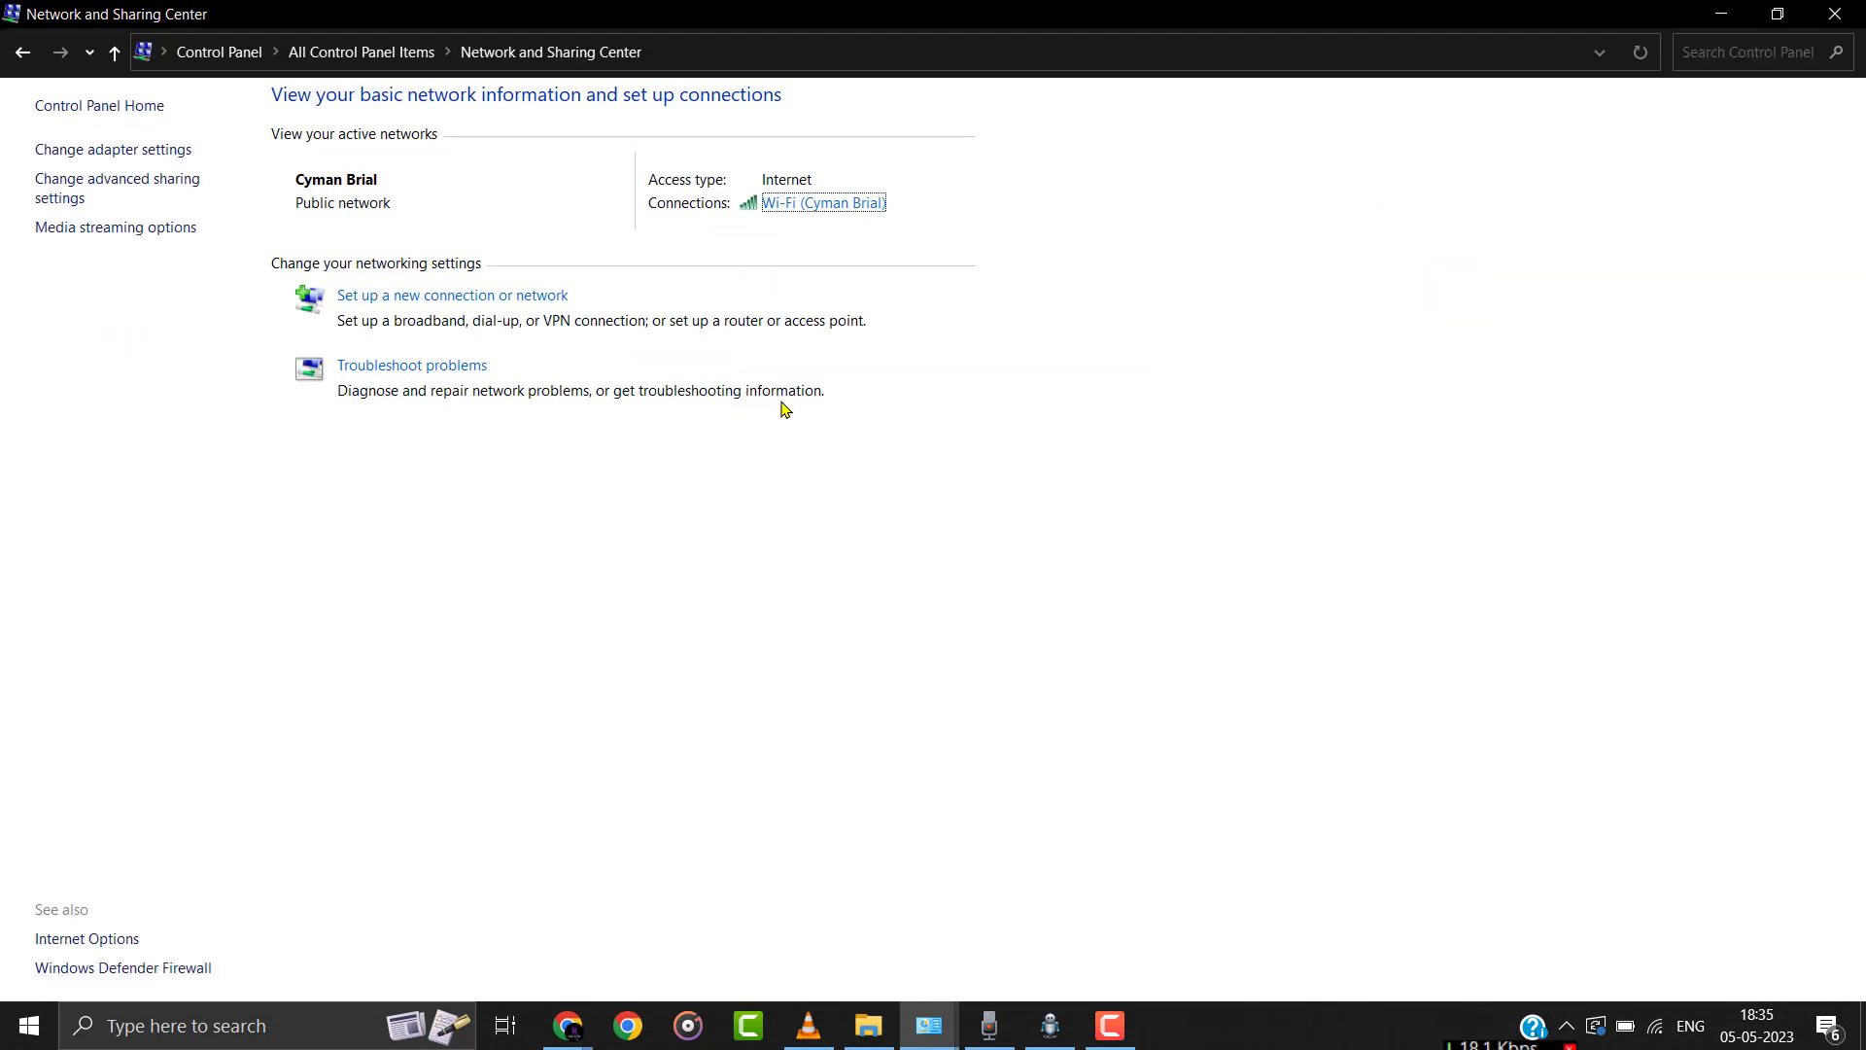
click(825, 205)
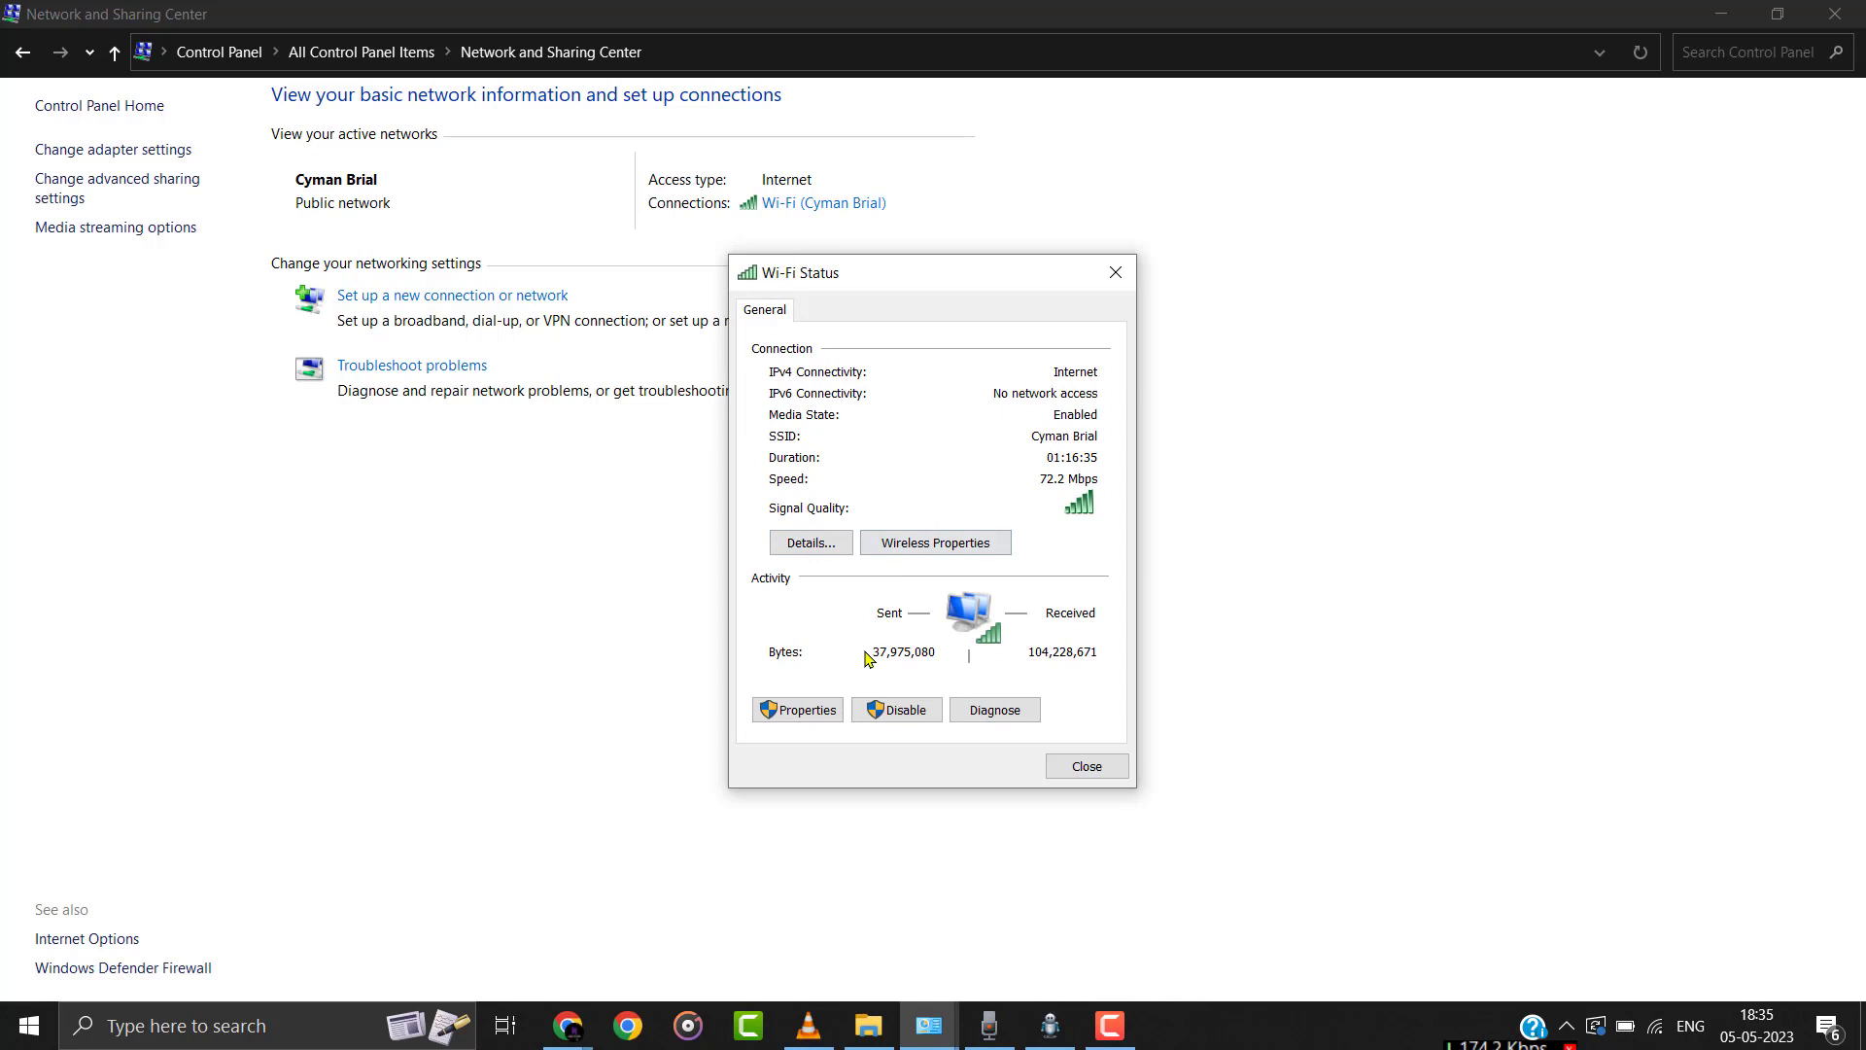
click(798, 710)
drag(1150, 558, 1150, 581)
click(941, 537)
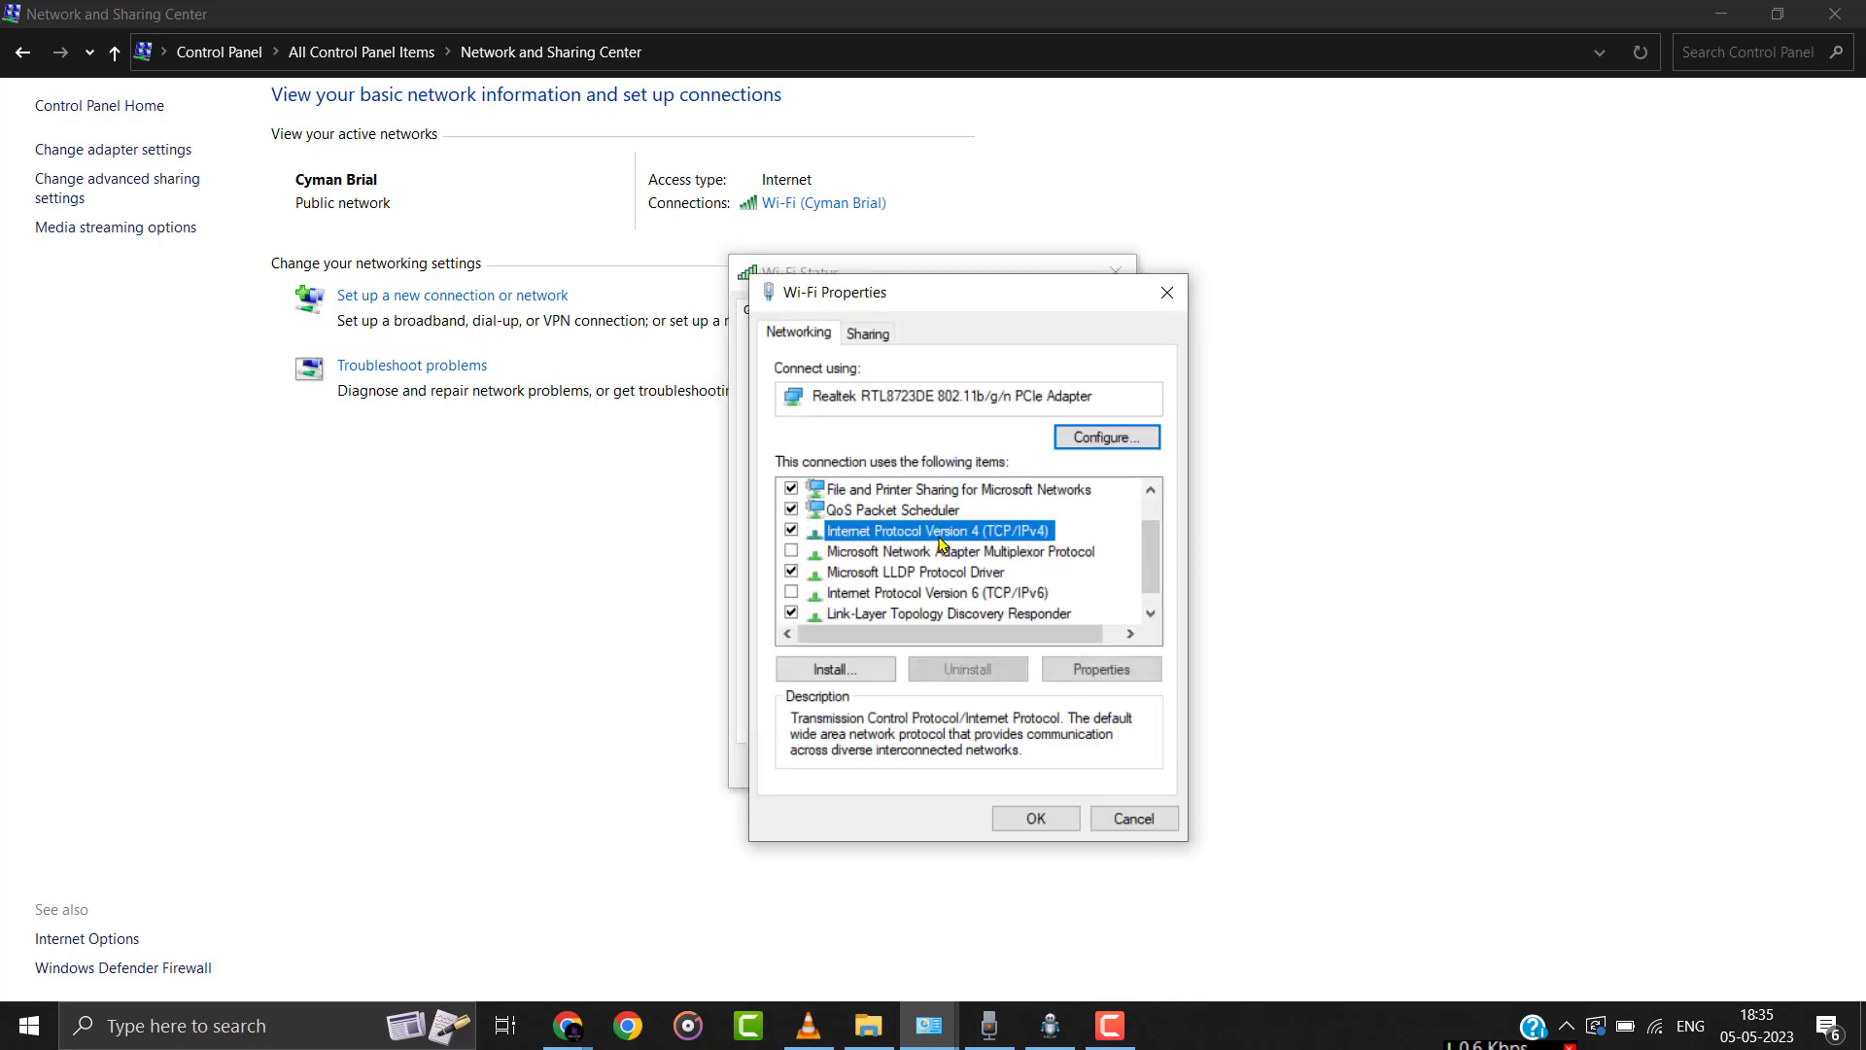
click(1113, 676)
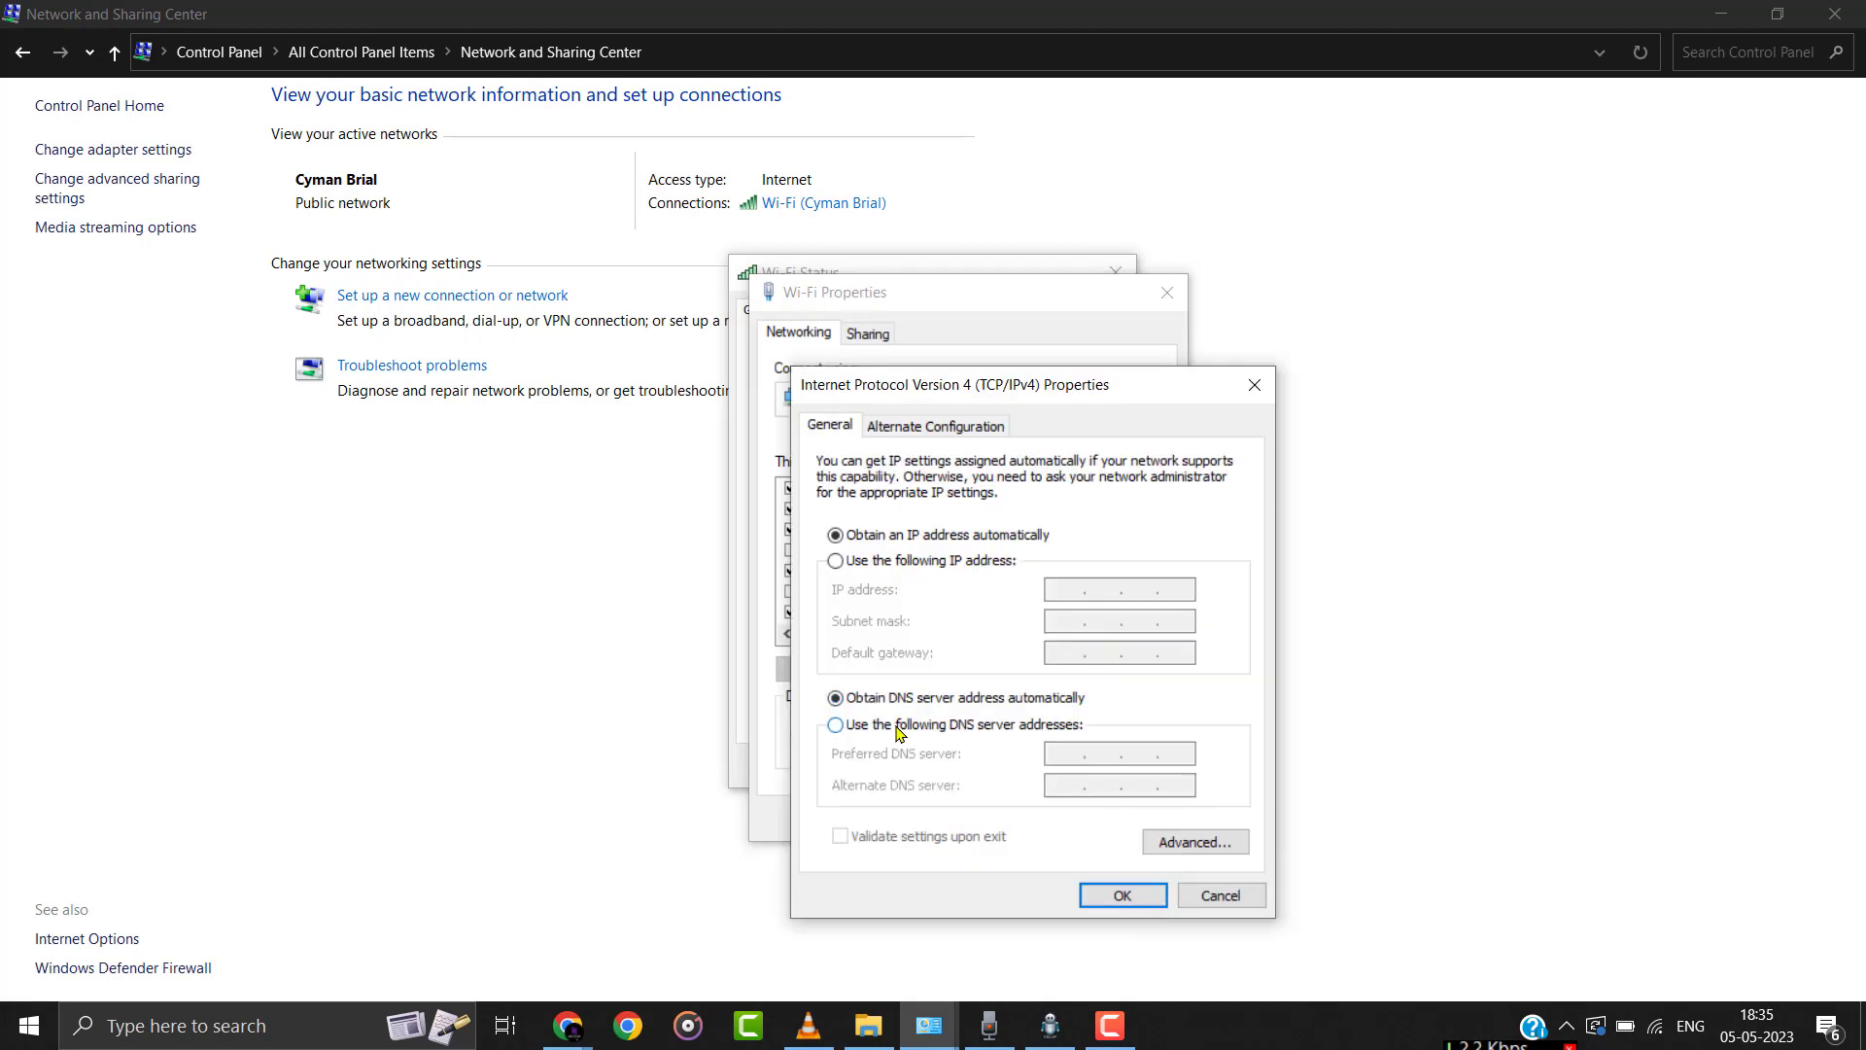
Use DNS servers 8.8.8.8 and 8.8.4.4 with IPv6 unchecked, and apply the Wi-Fi changes
click(1015, 729)
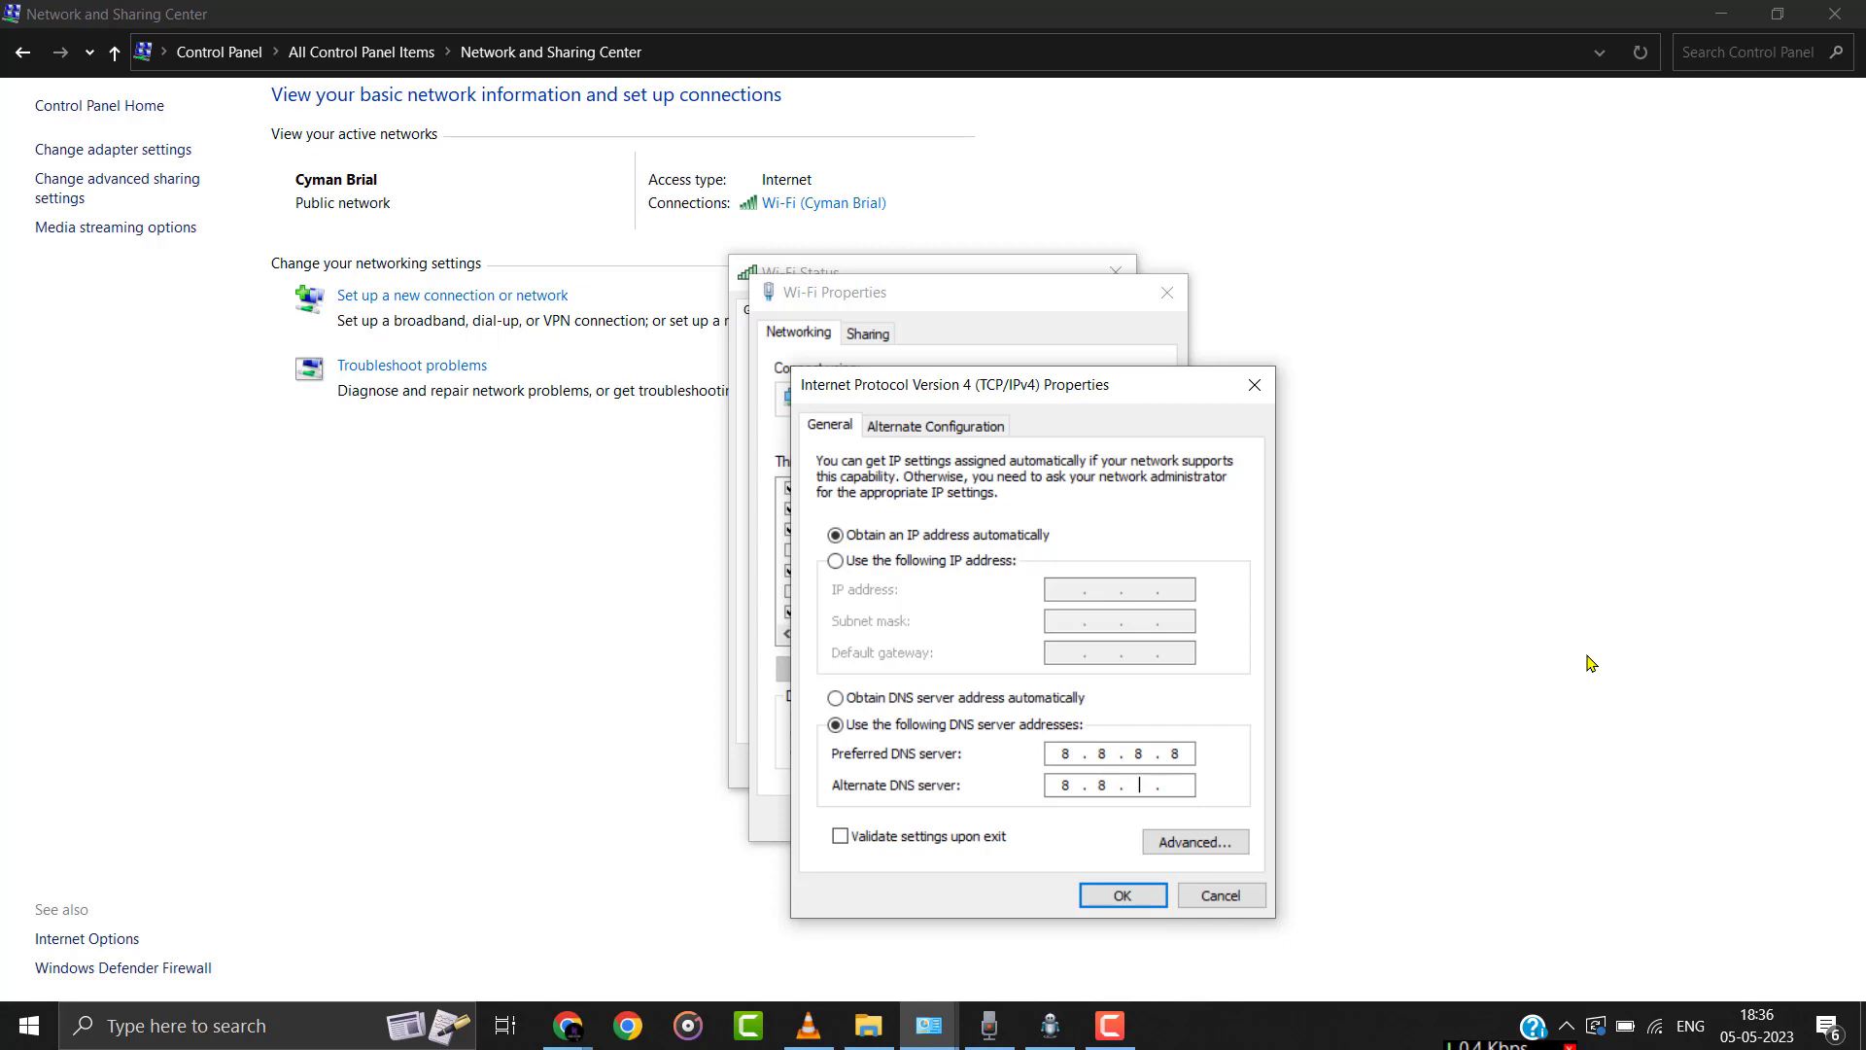
click(1125, 895)
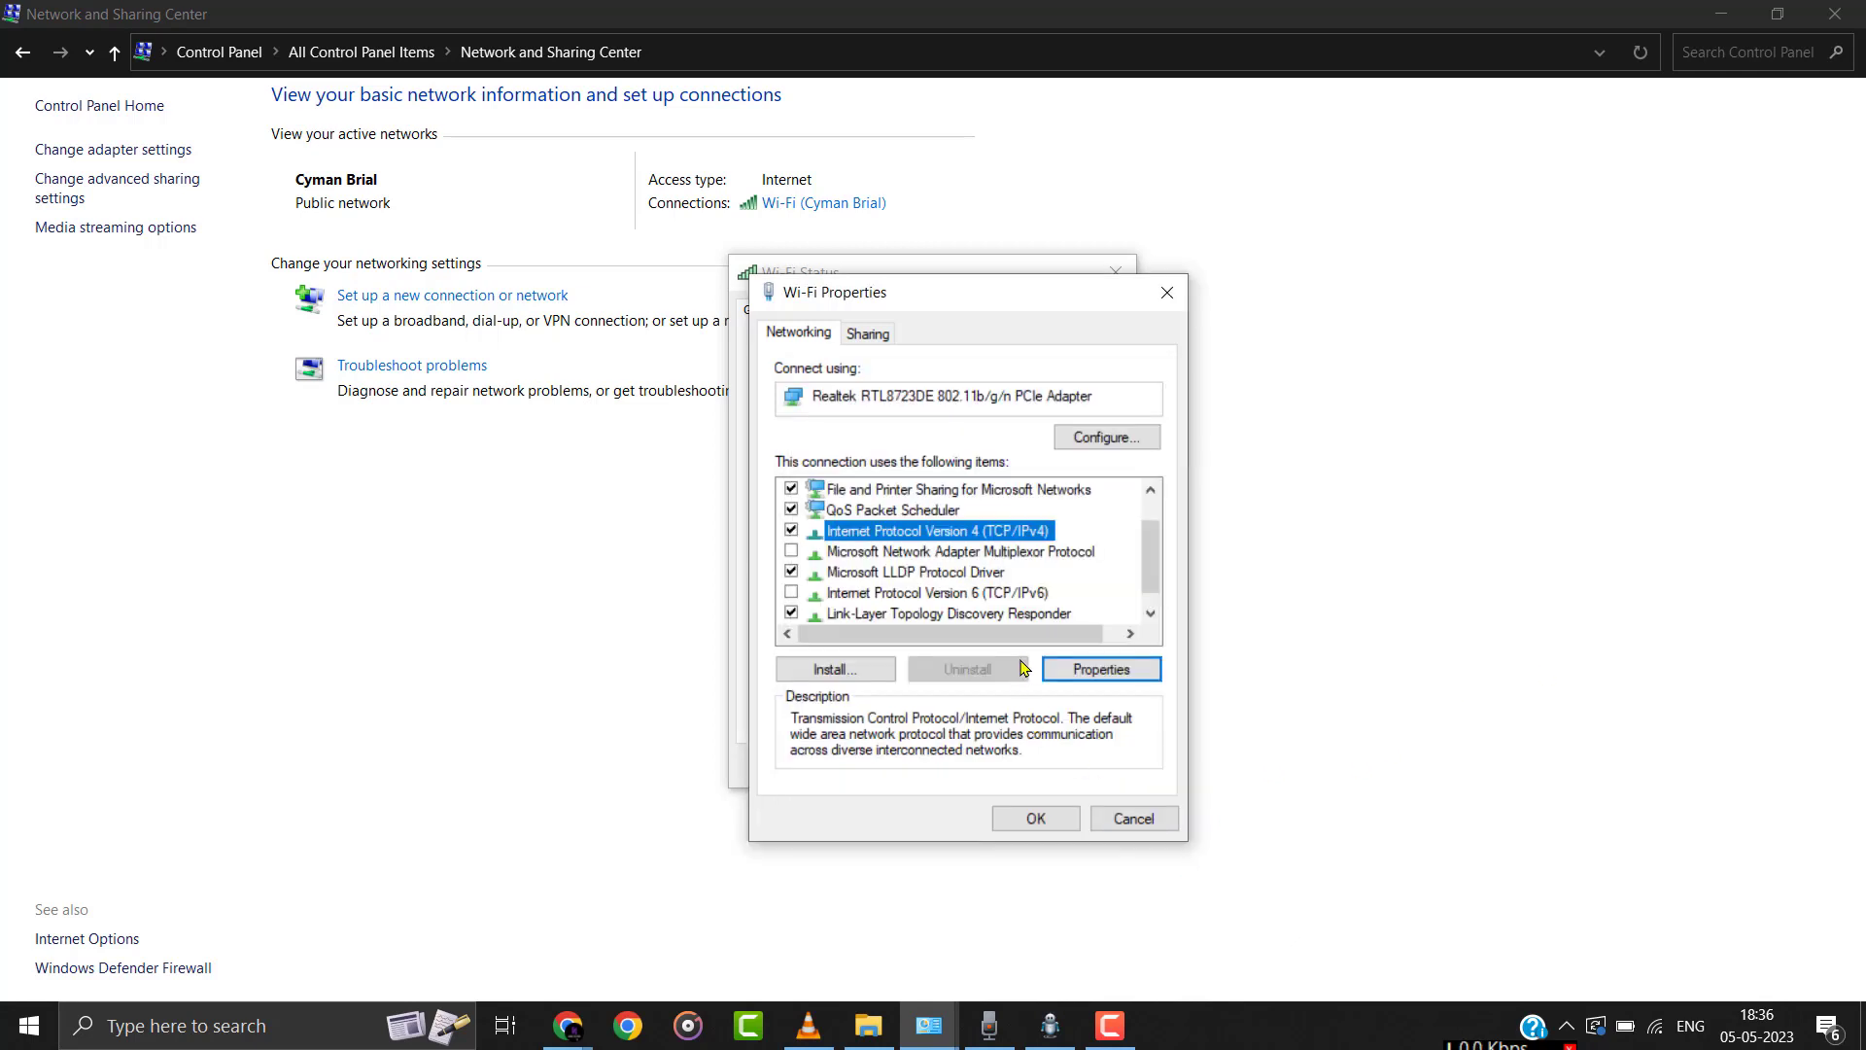
click(957, 595)
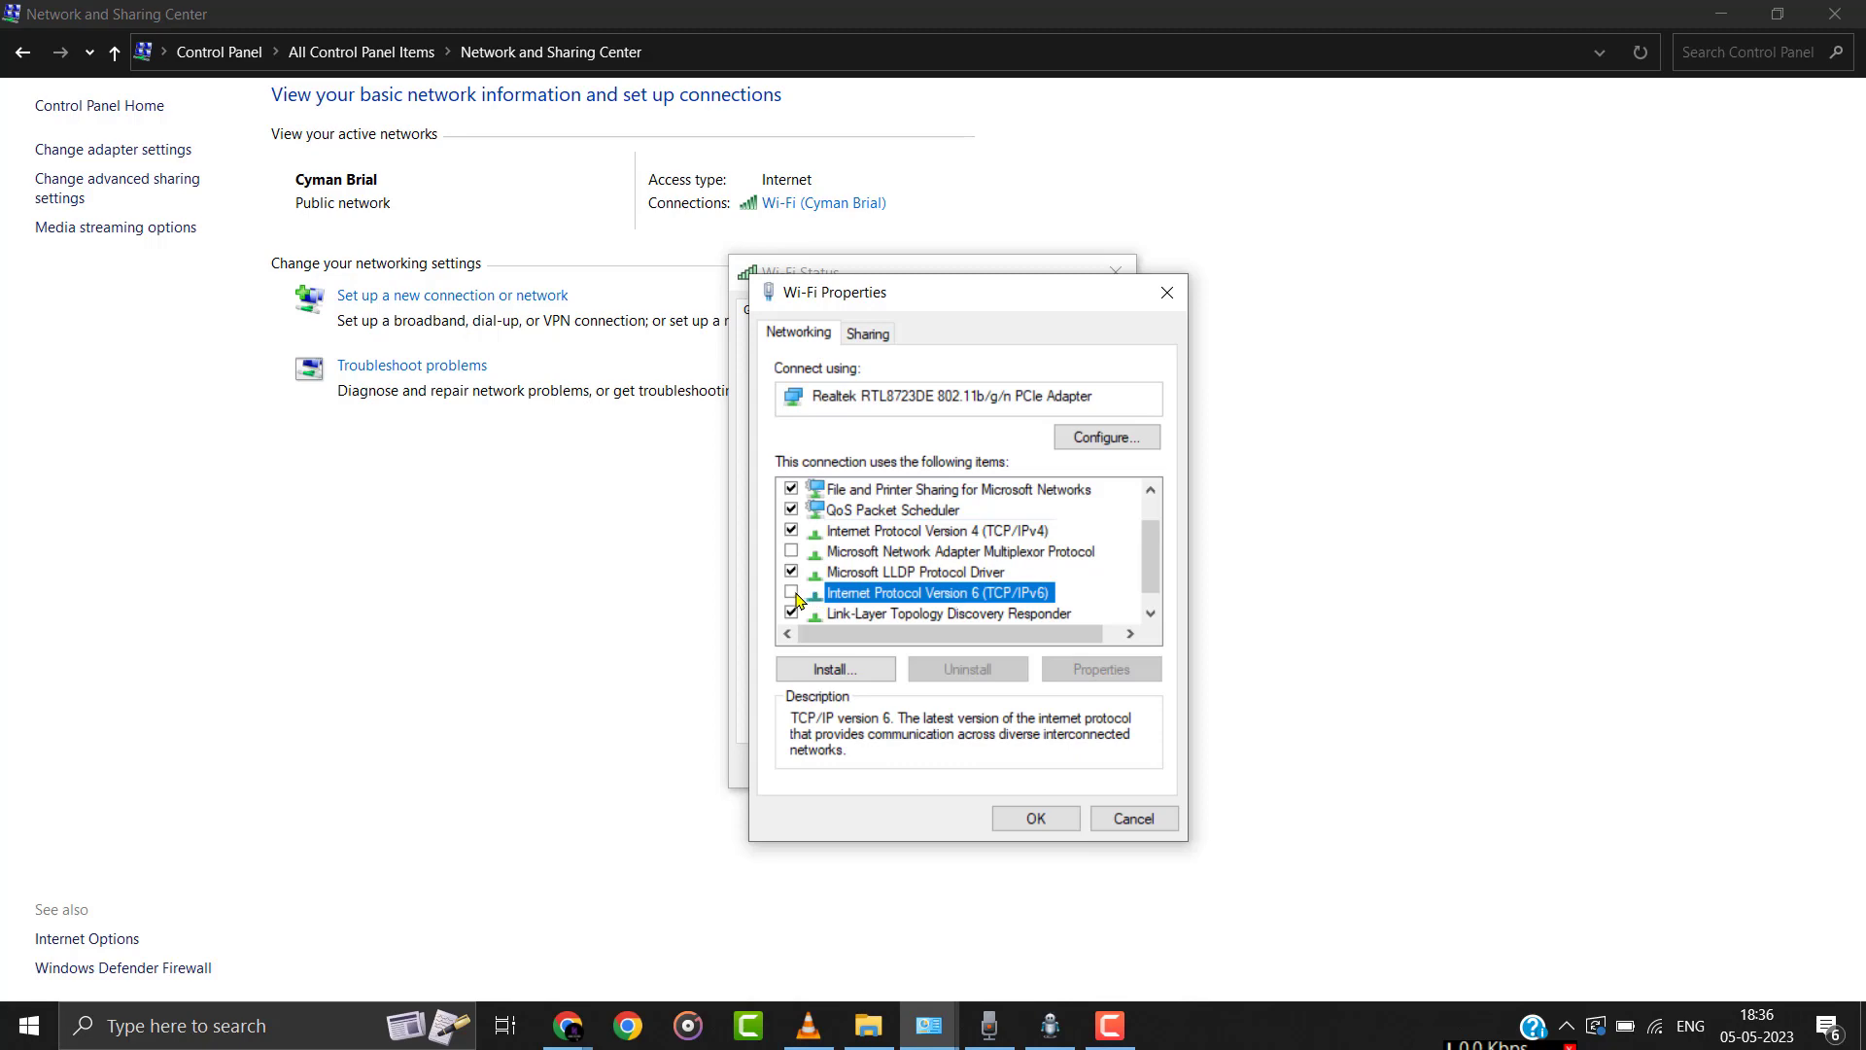
click(1038, 817)
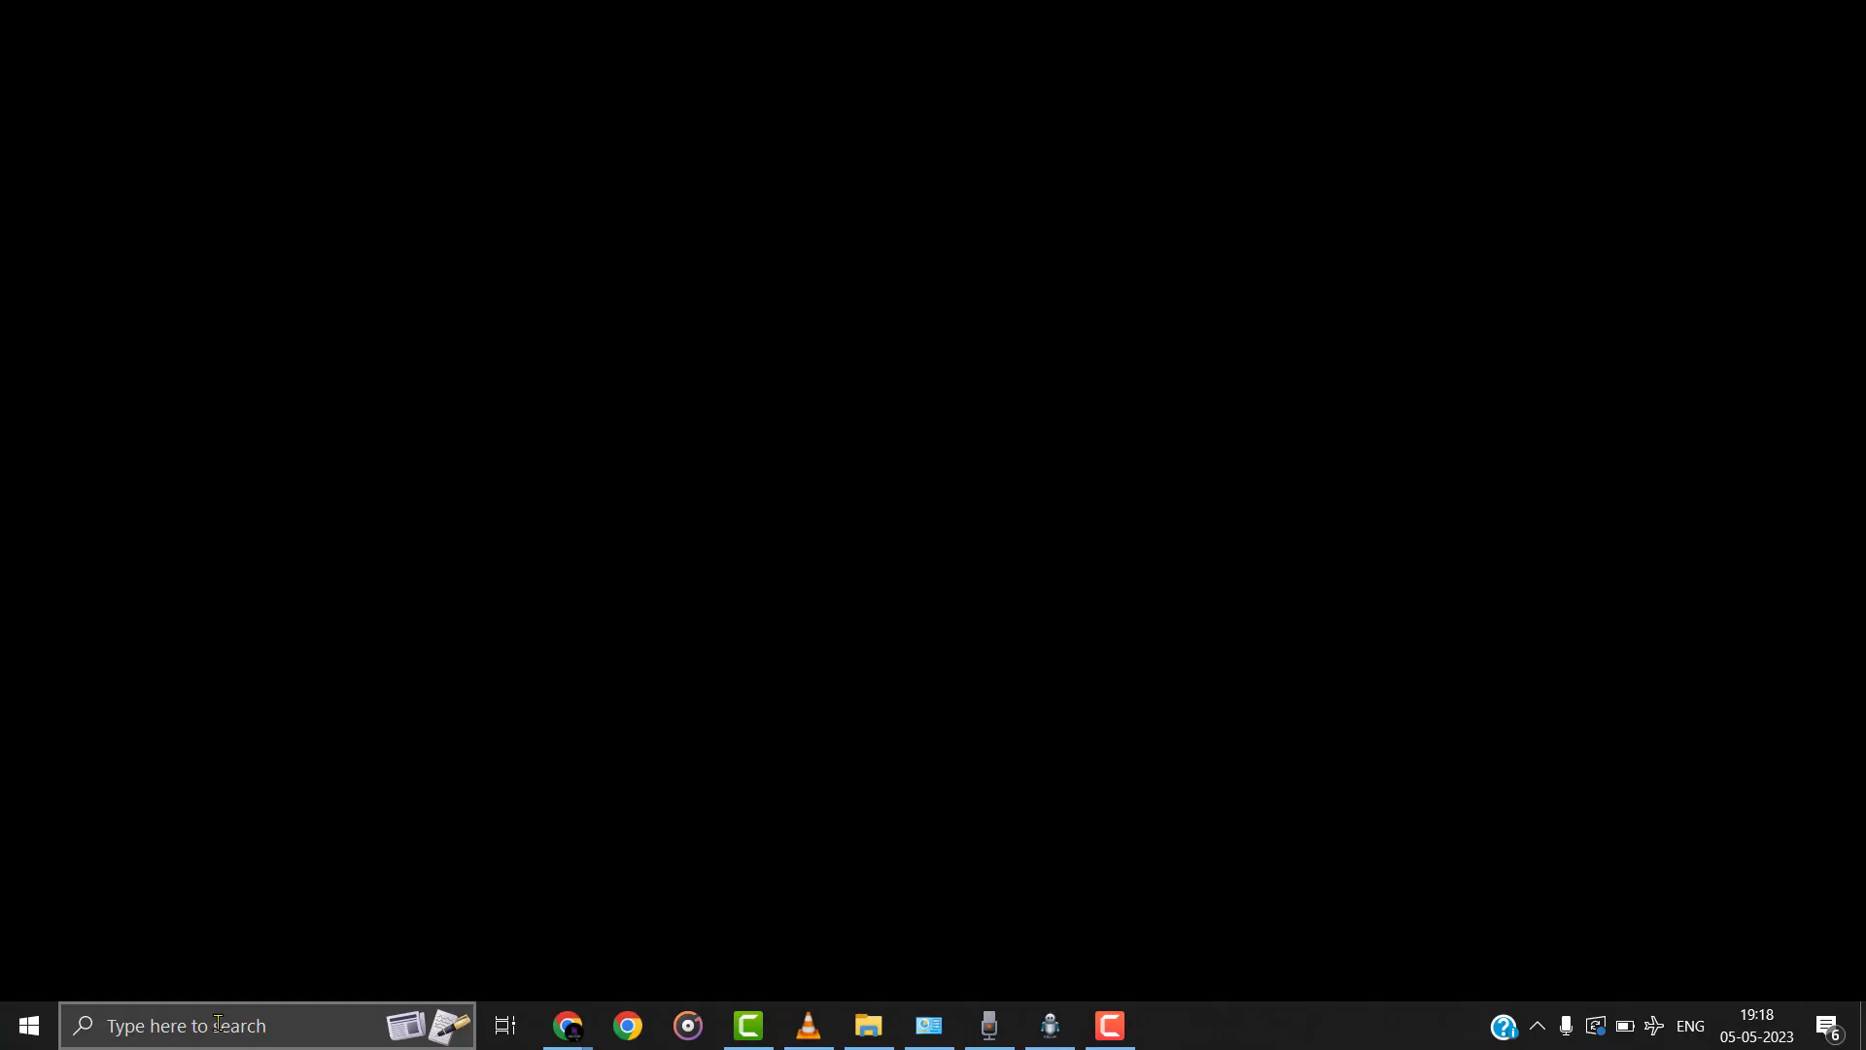
Search 'cmd' and launch Command Prompt as administrator
click(217, 1023)
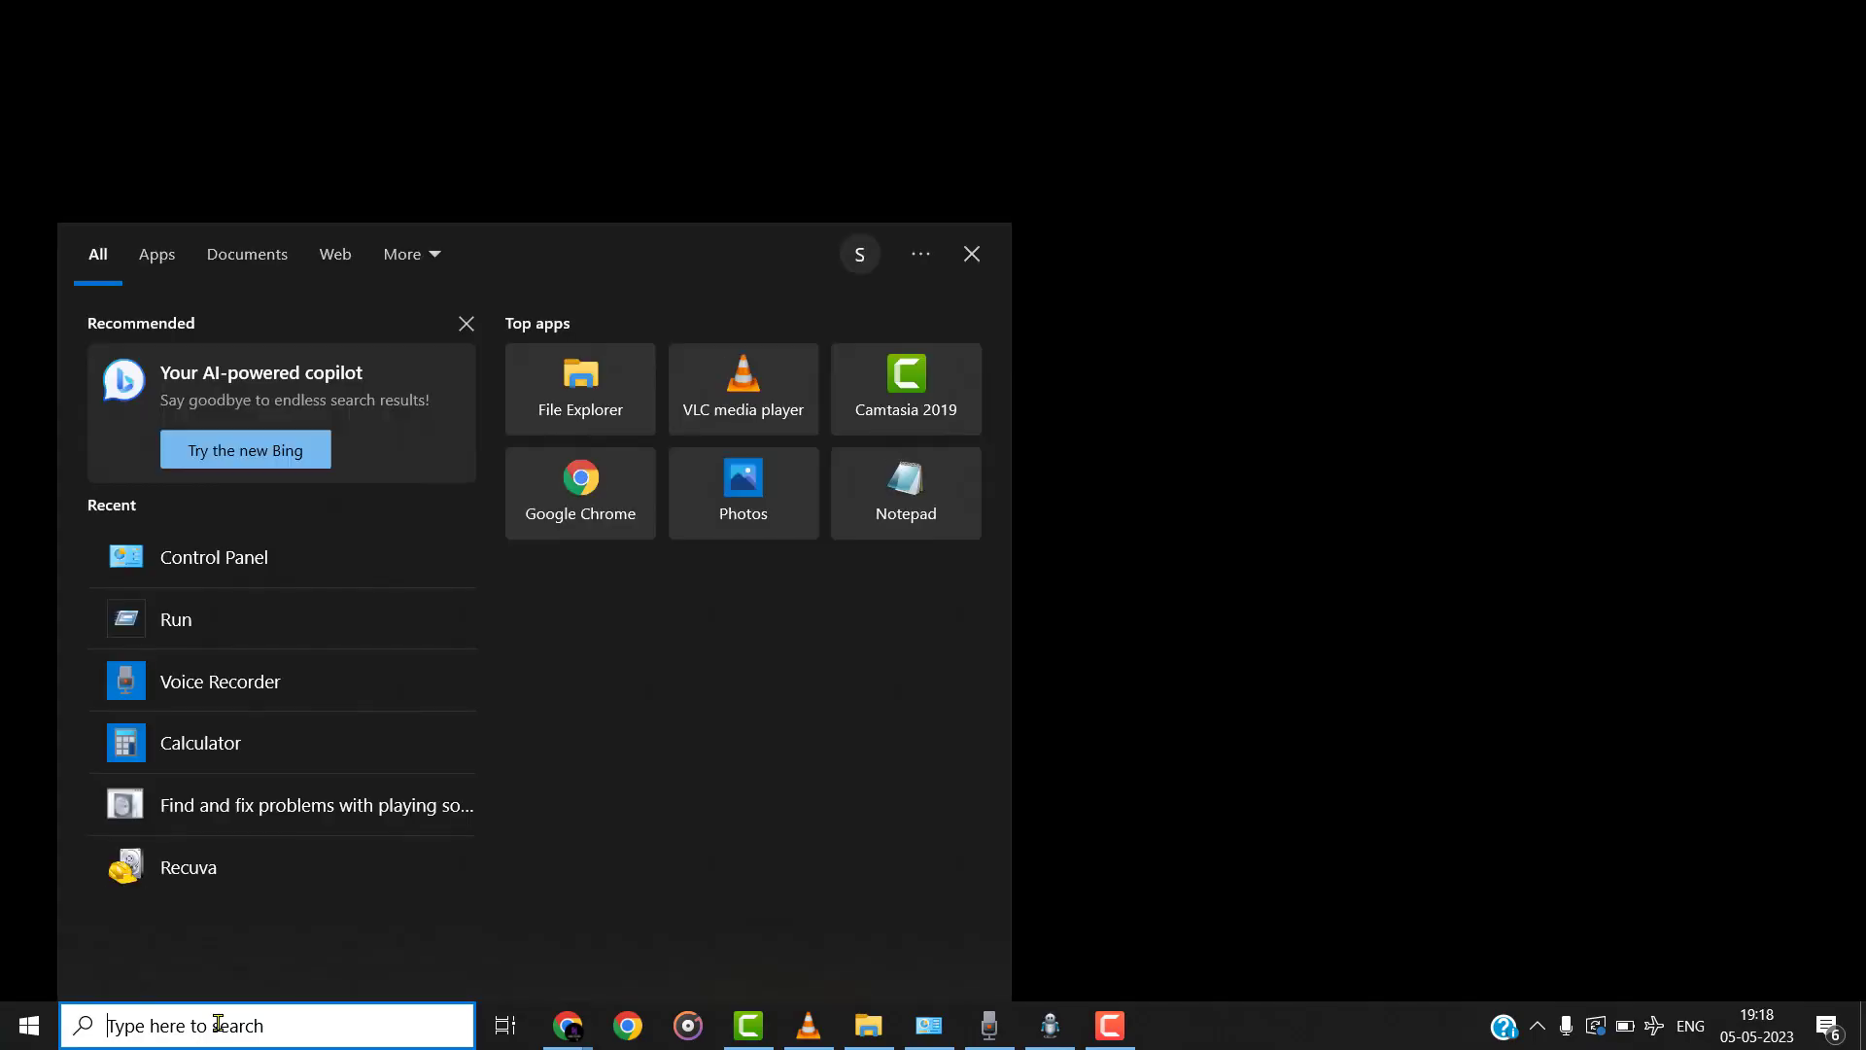
text(cmd)
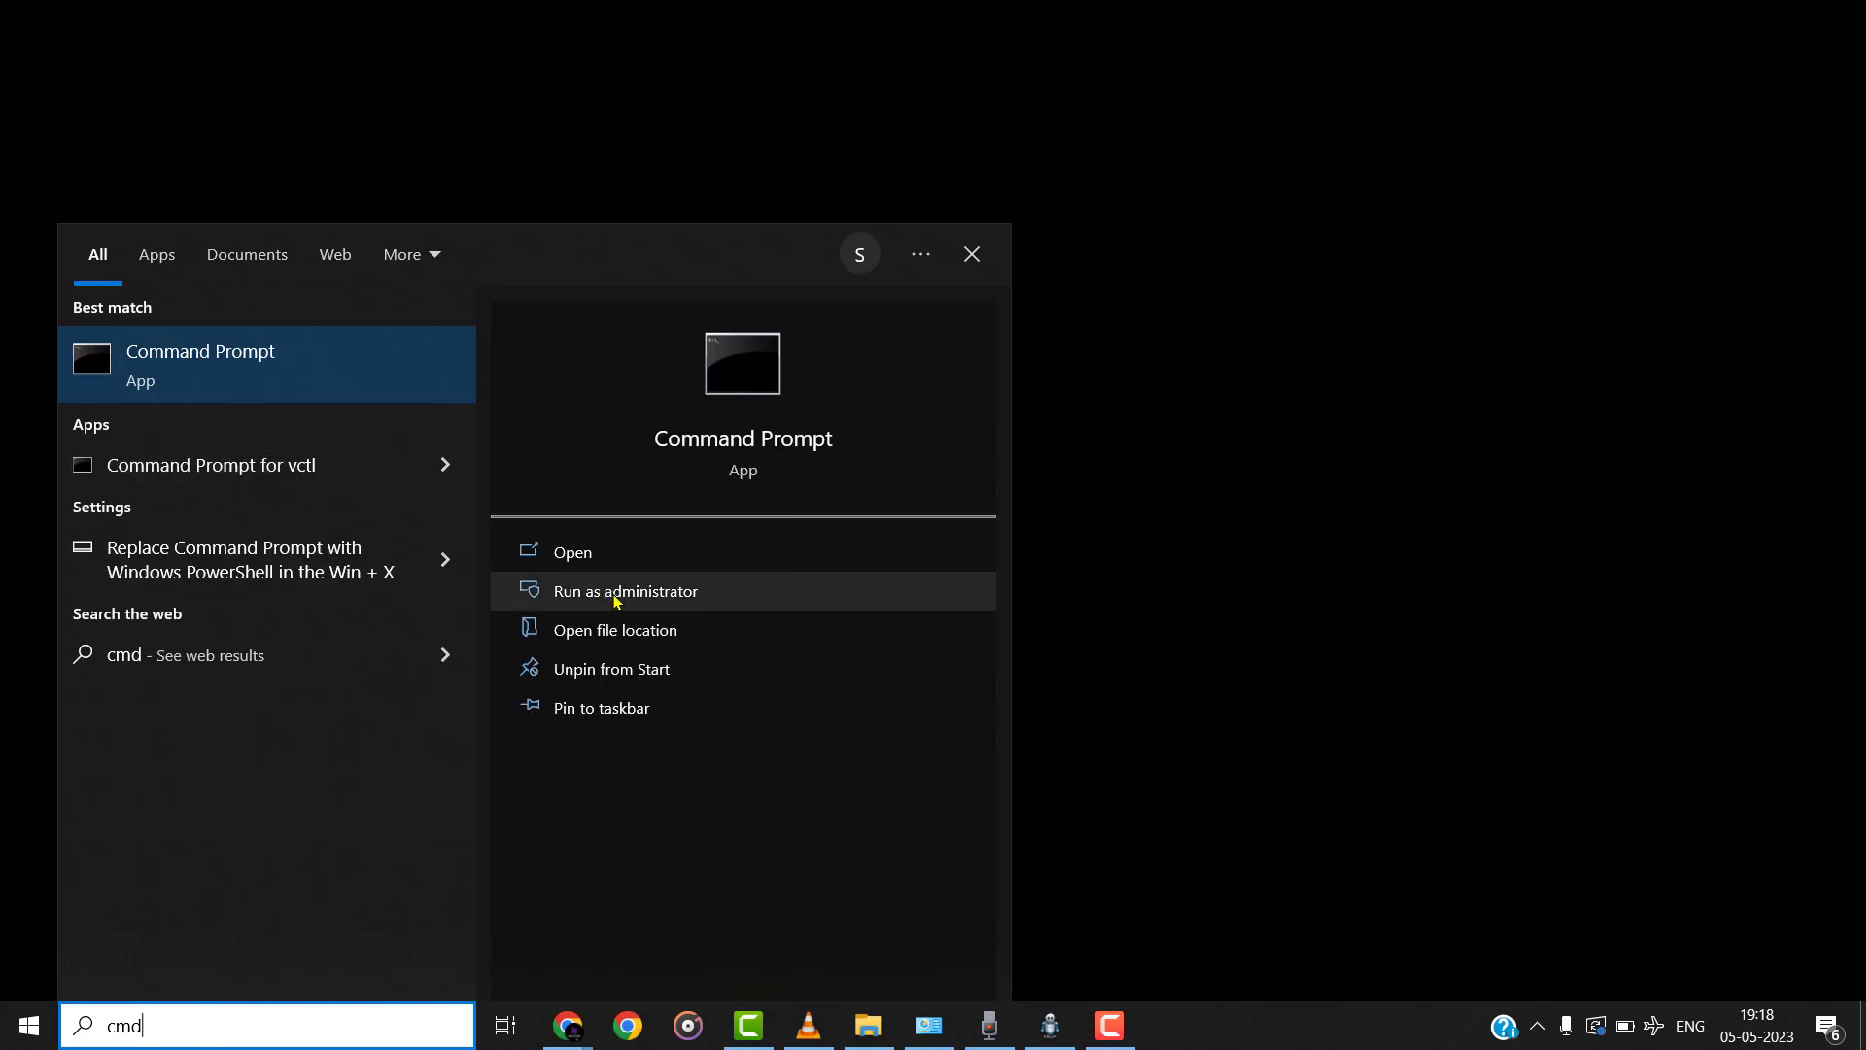
click(615, 593)
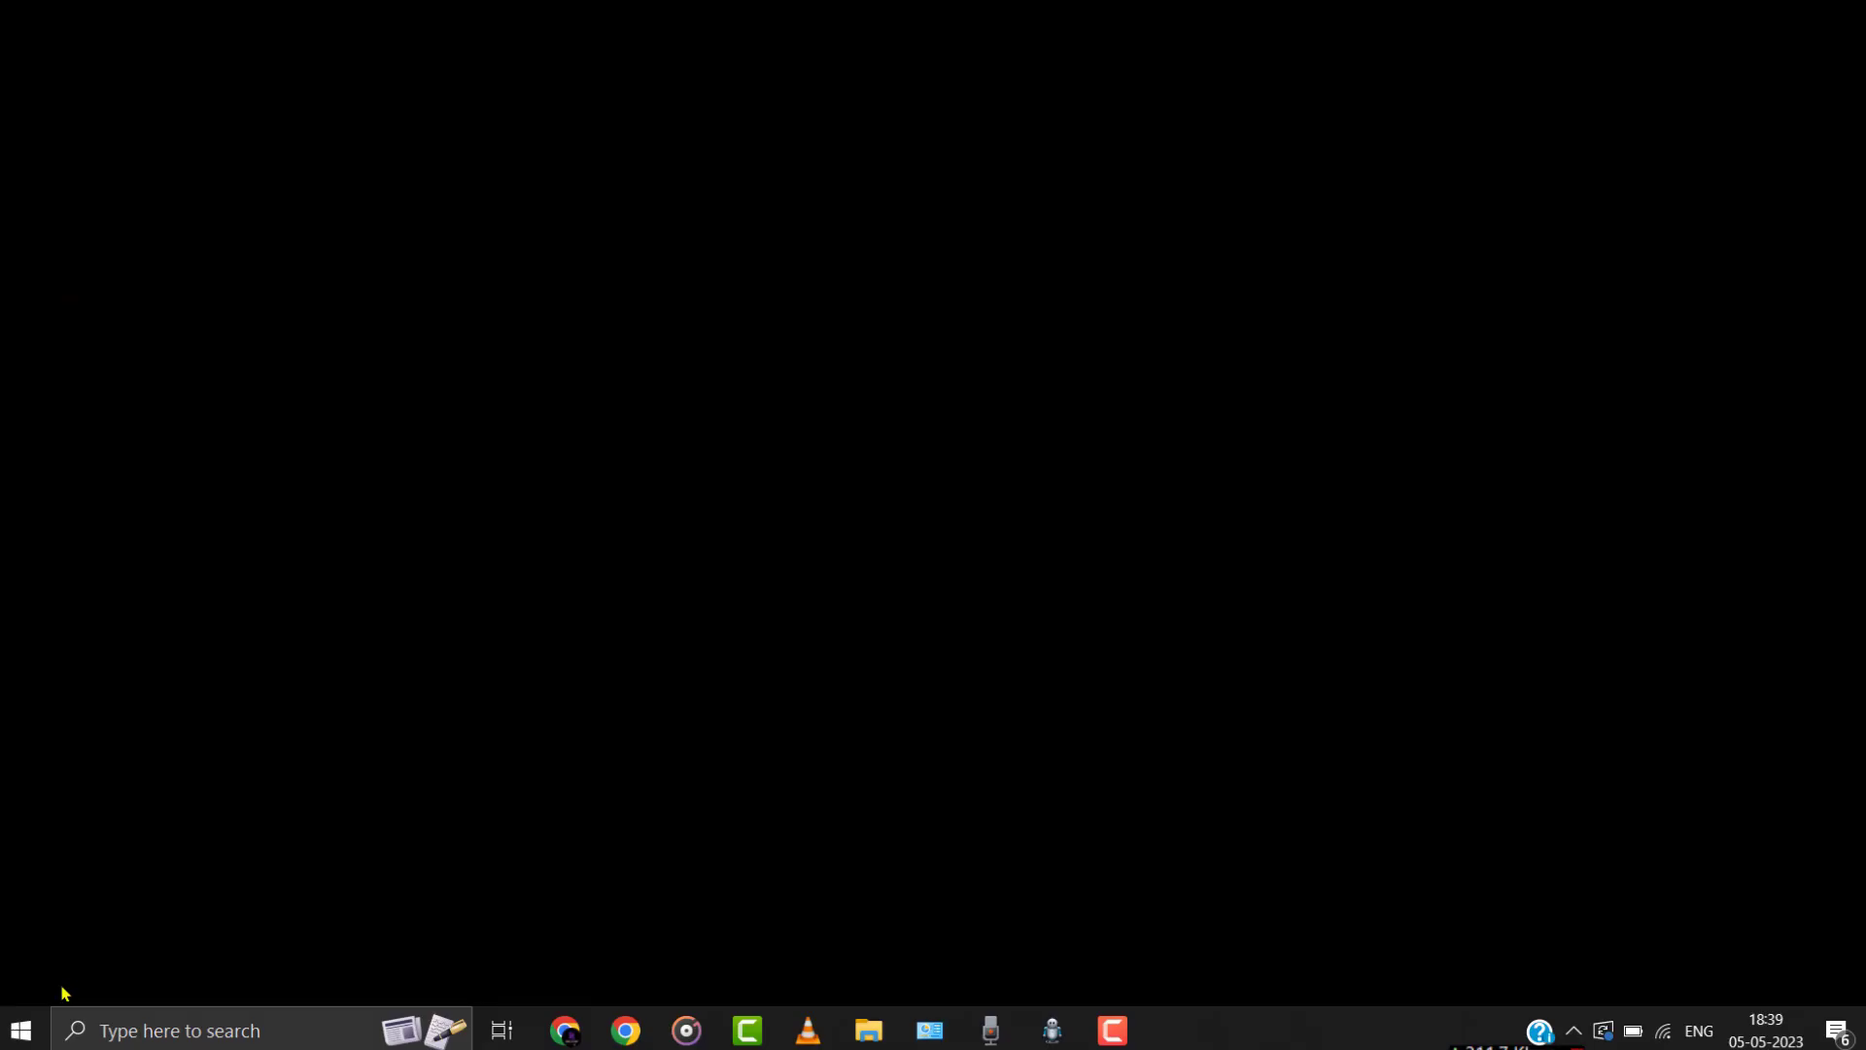
Bring up the Start menu's power options to restart the PC
click(23, 1029)
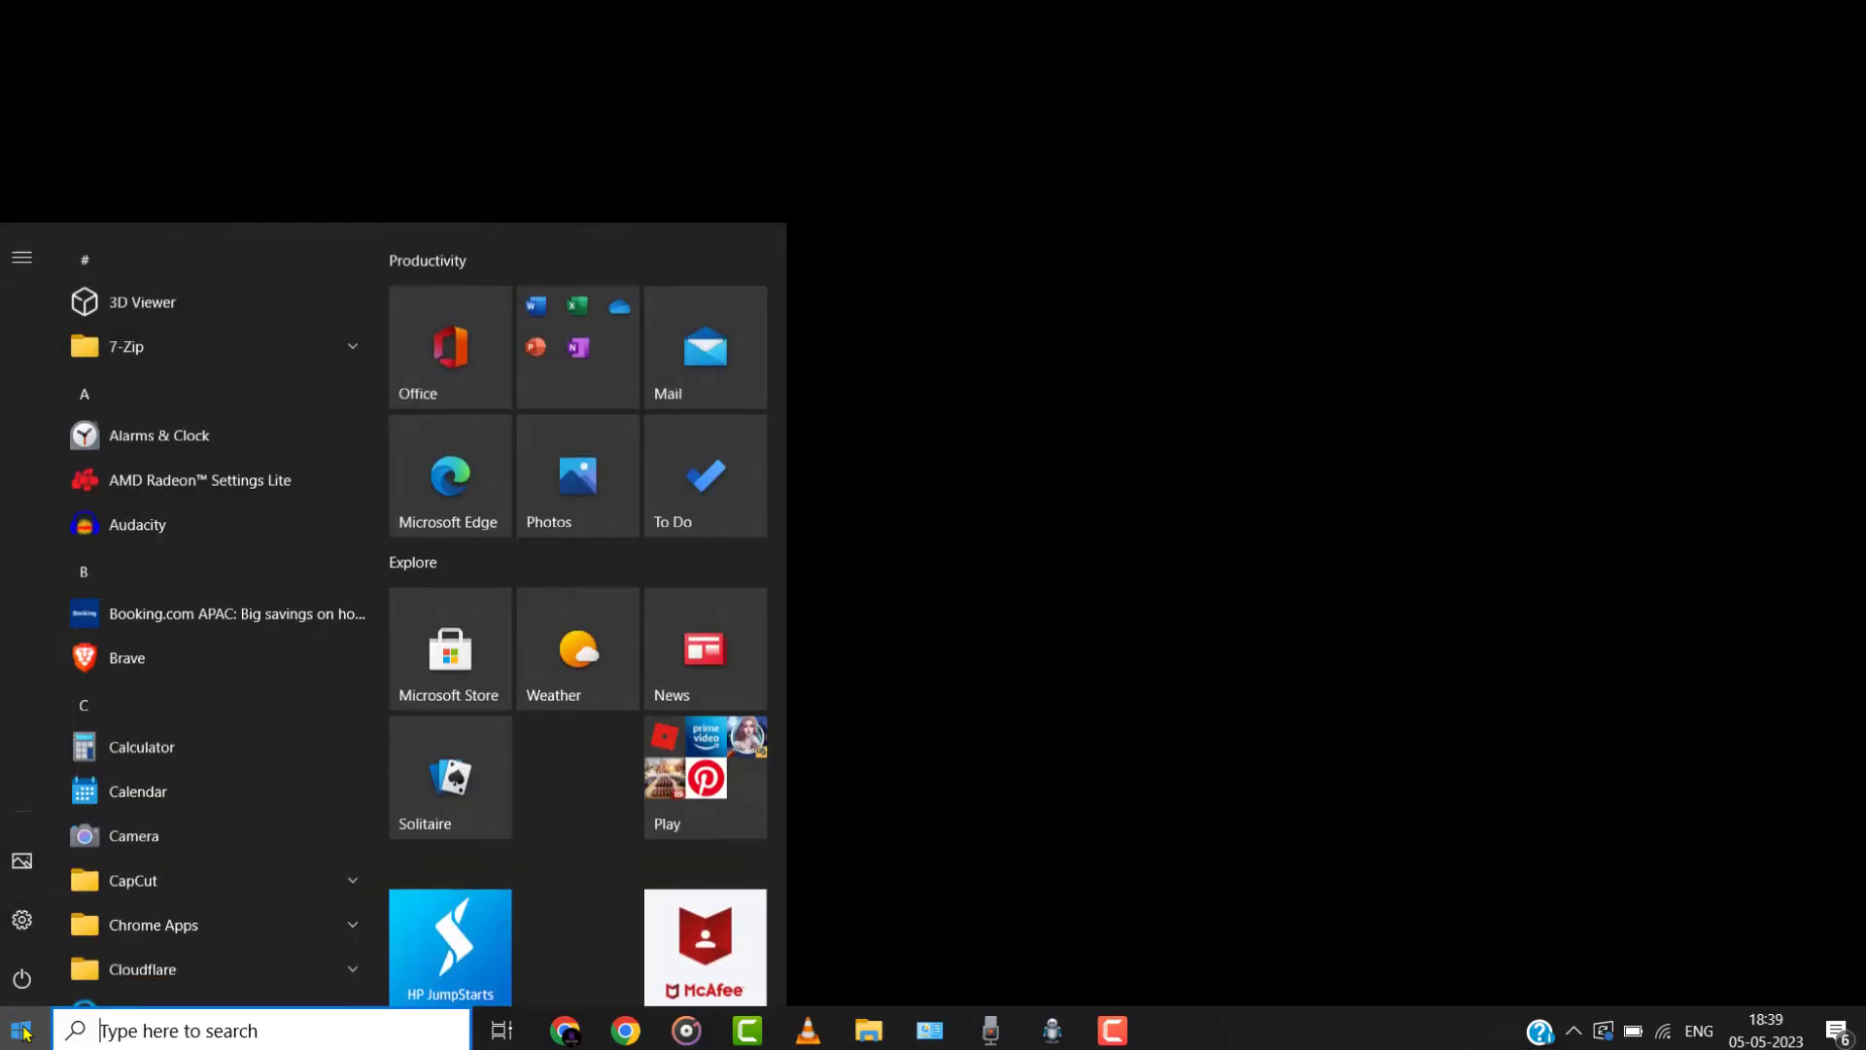
click(22, 977)
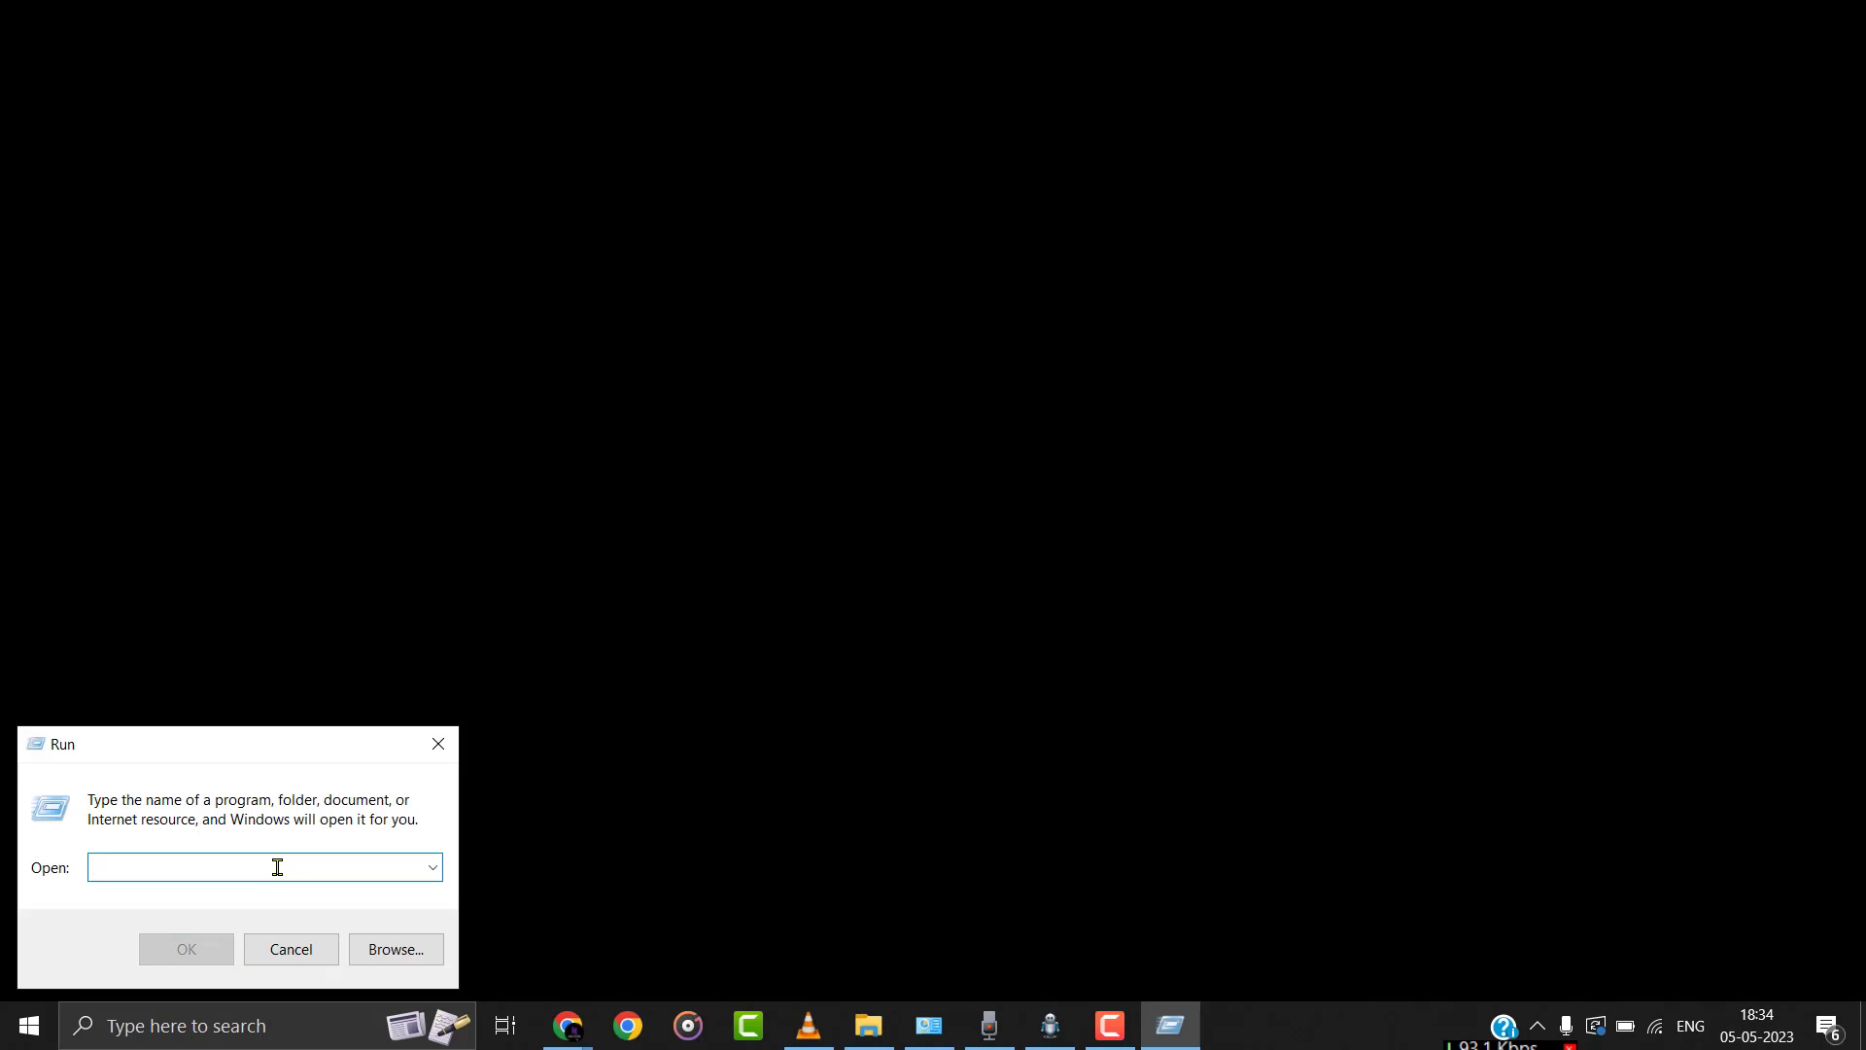
Delete the Roblox folder inside %localappdata%\Temp
text(%locala)
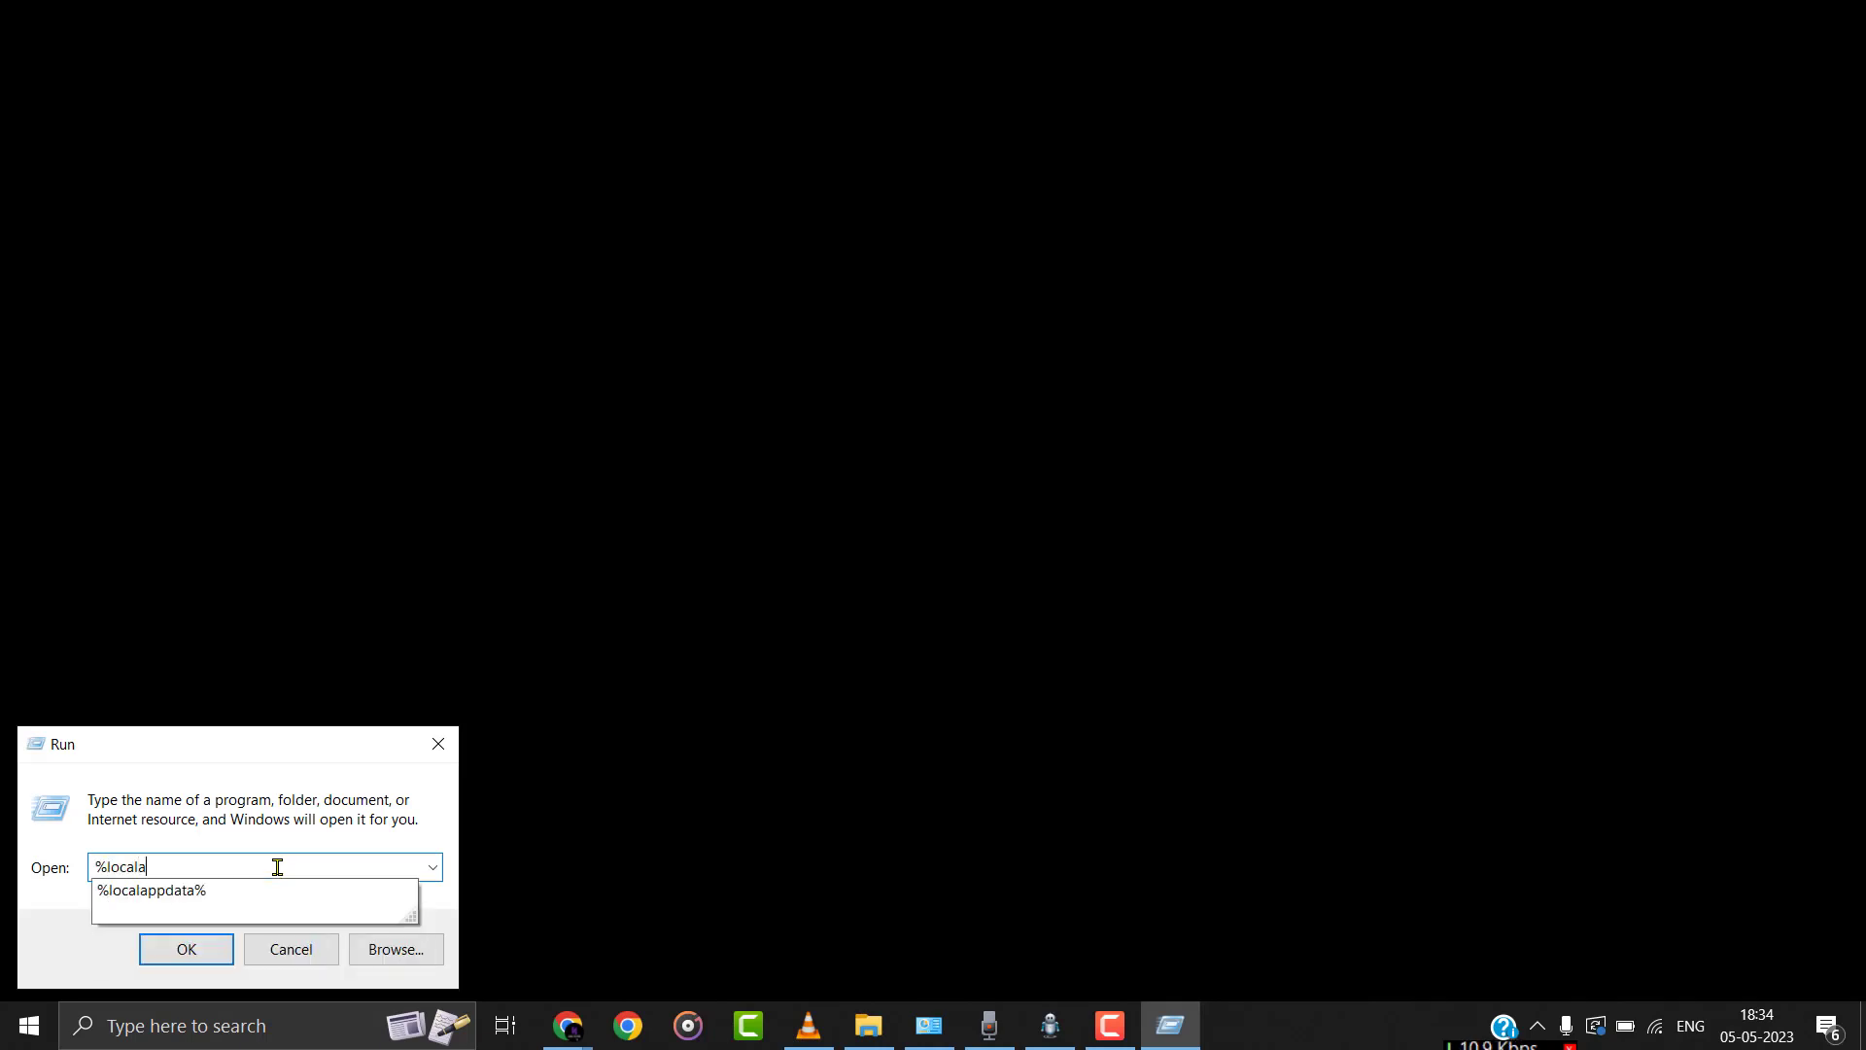
text(ppdata%)
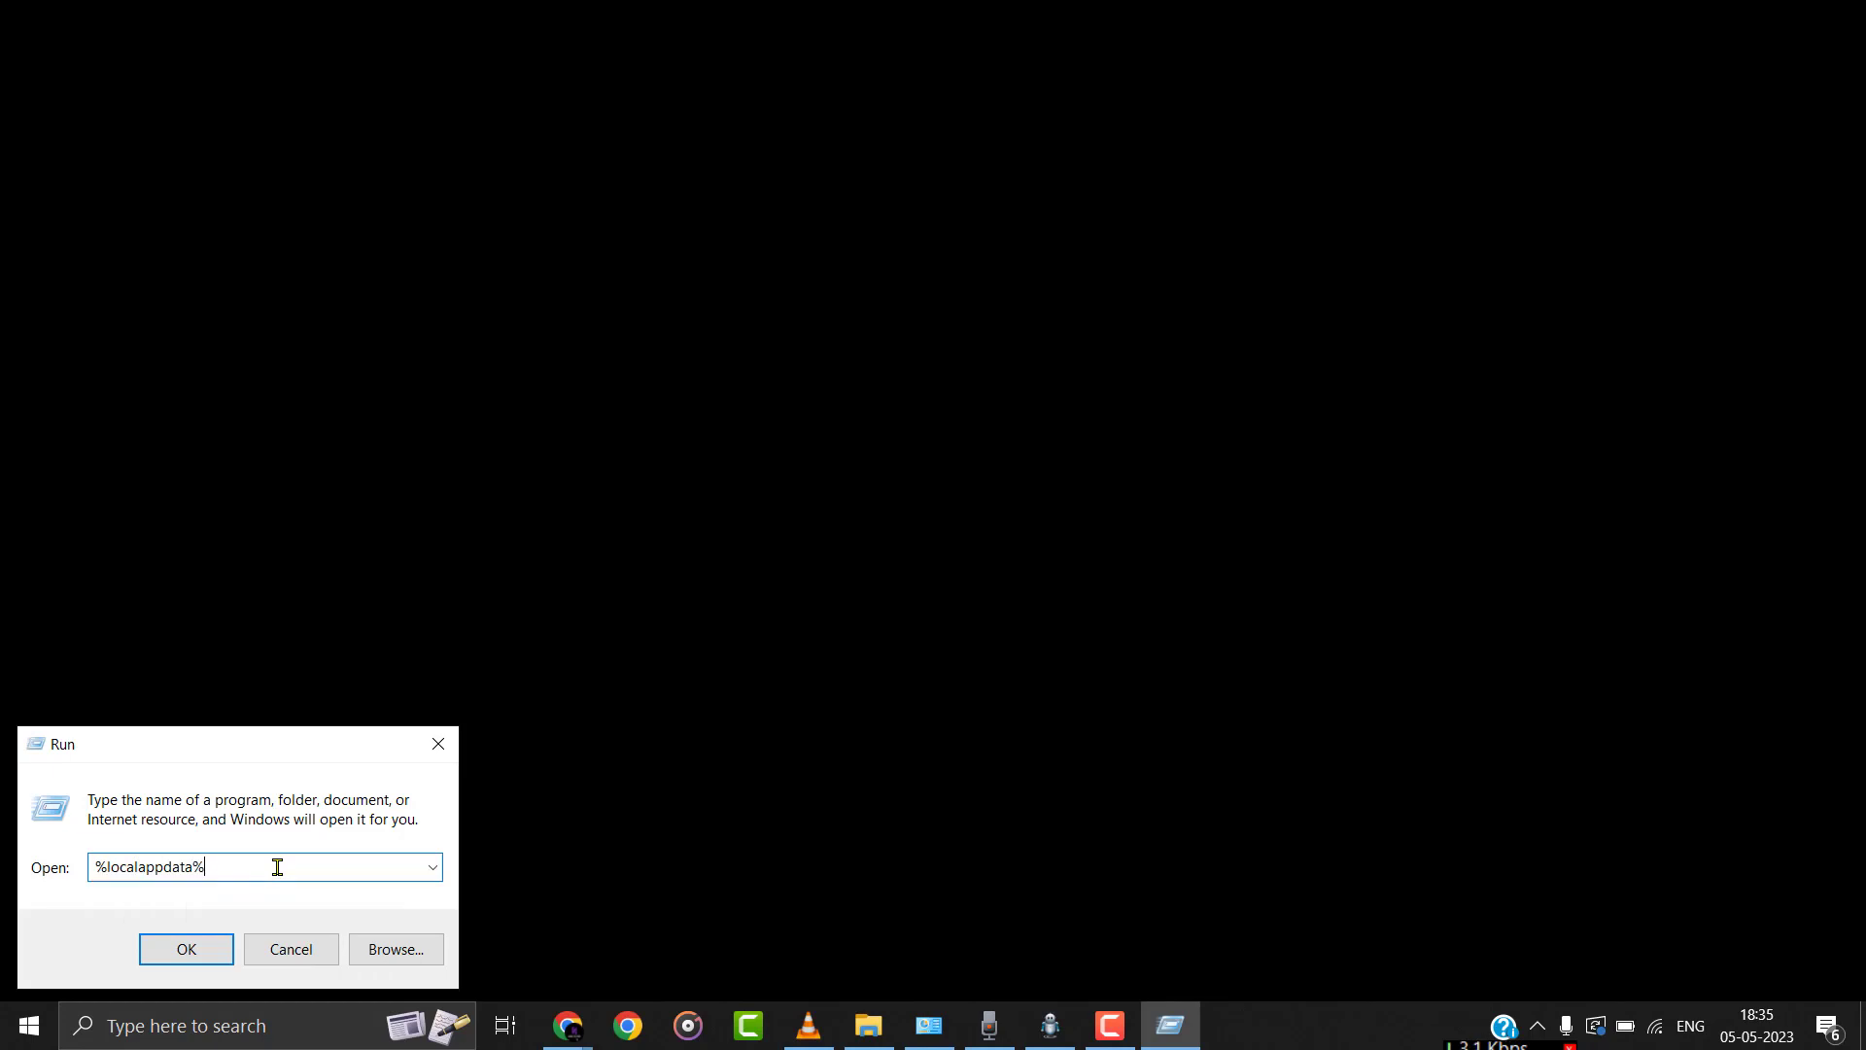
click(187, 950)
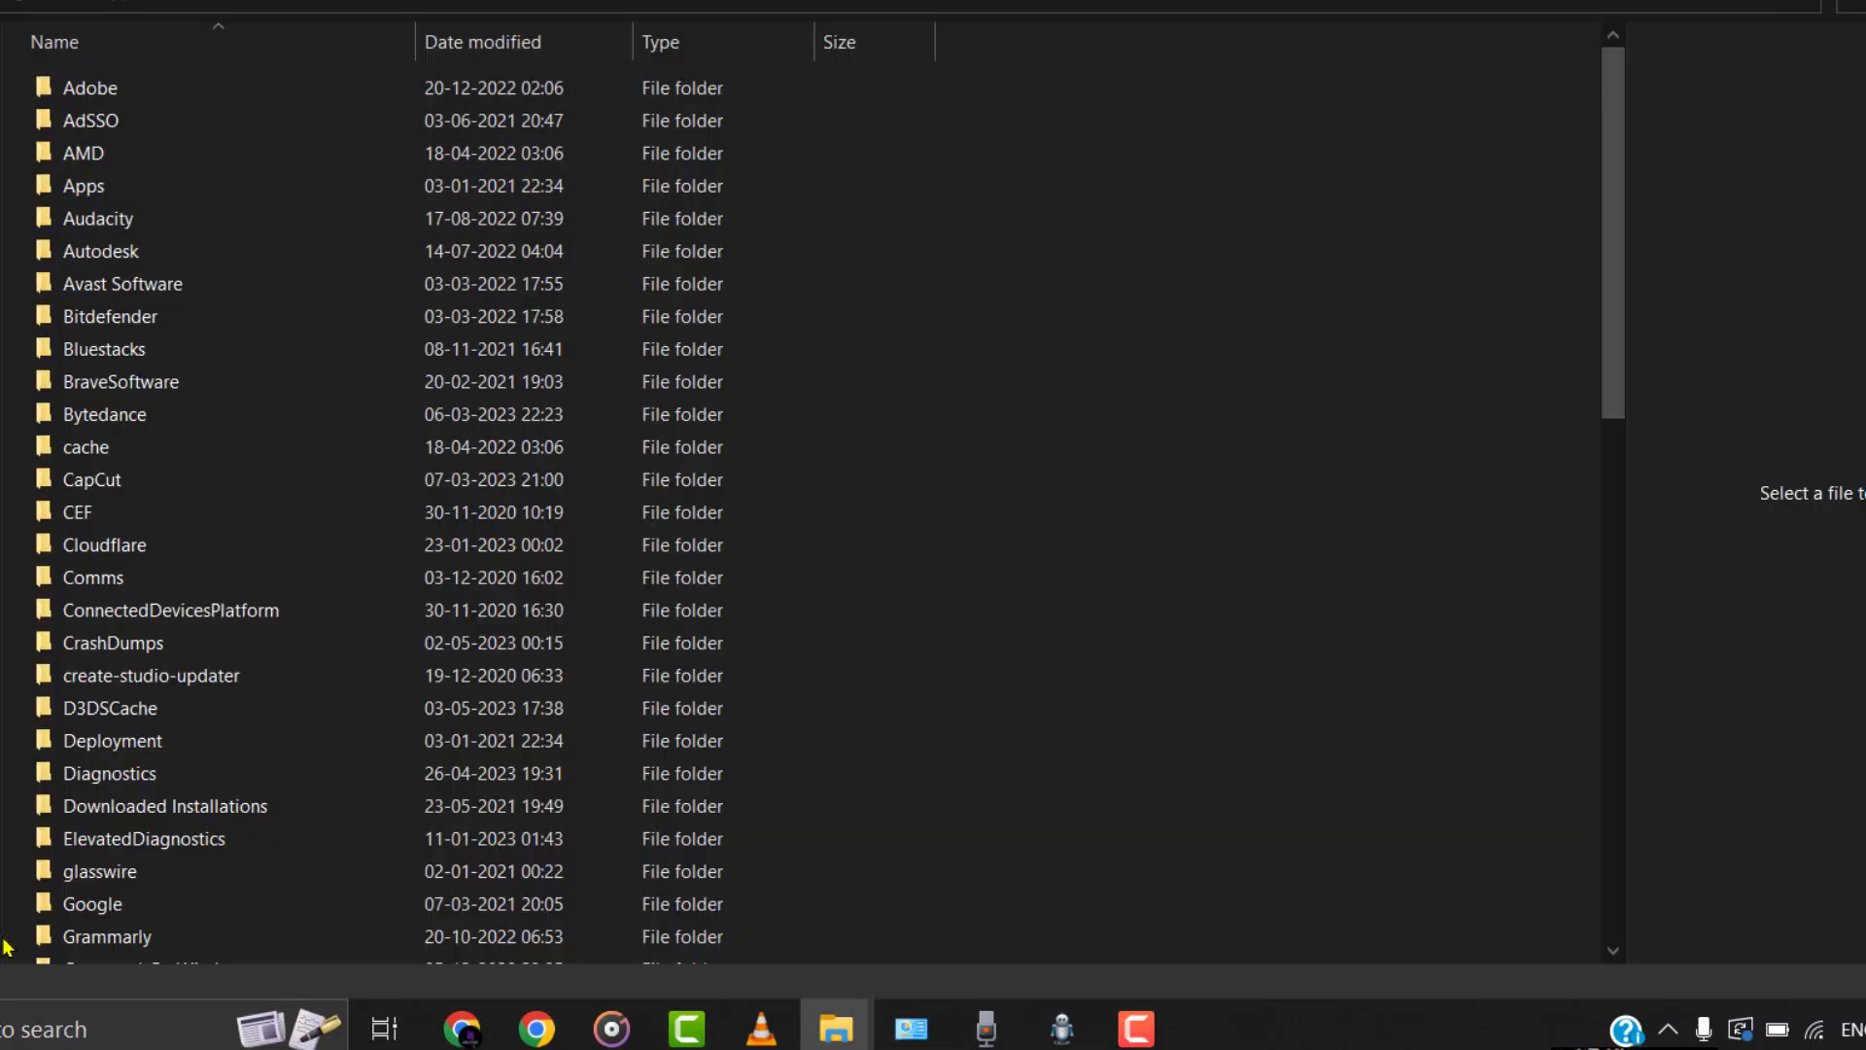
drag(1614, 360, 1613, 859)
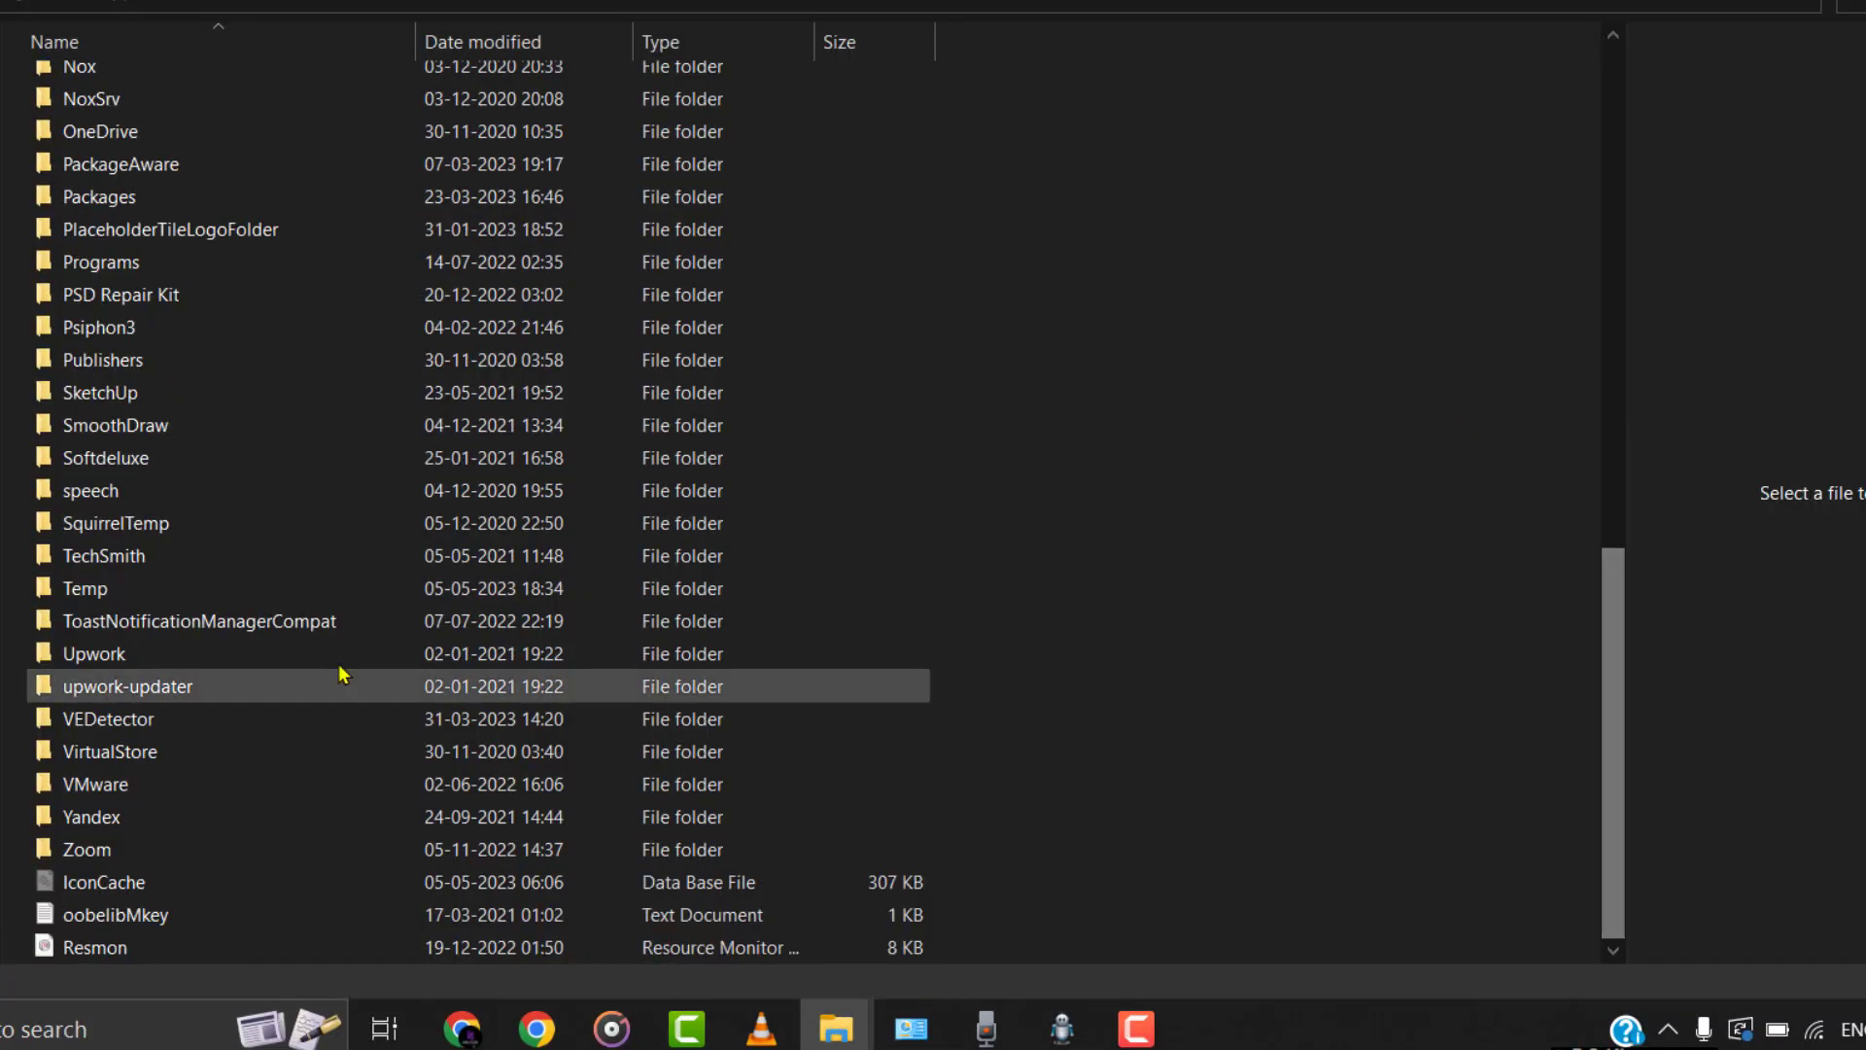
click(110, 590)
double_click(179, 595)
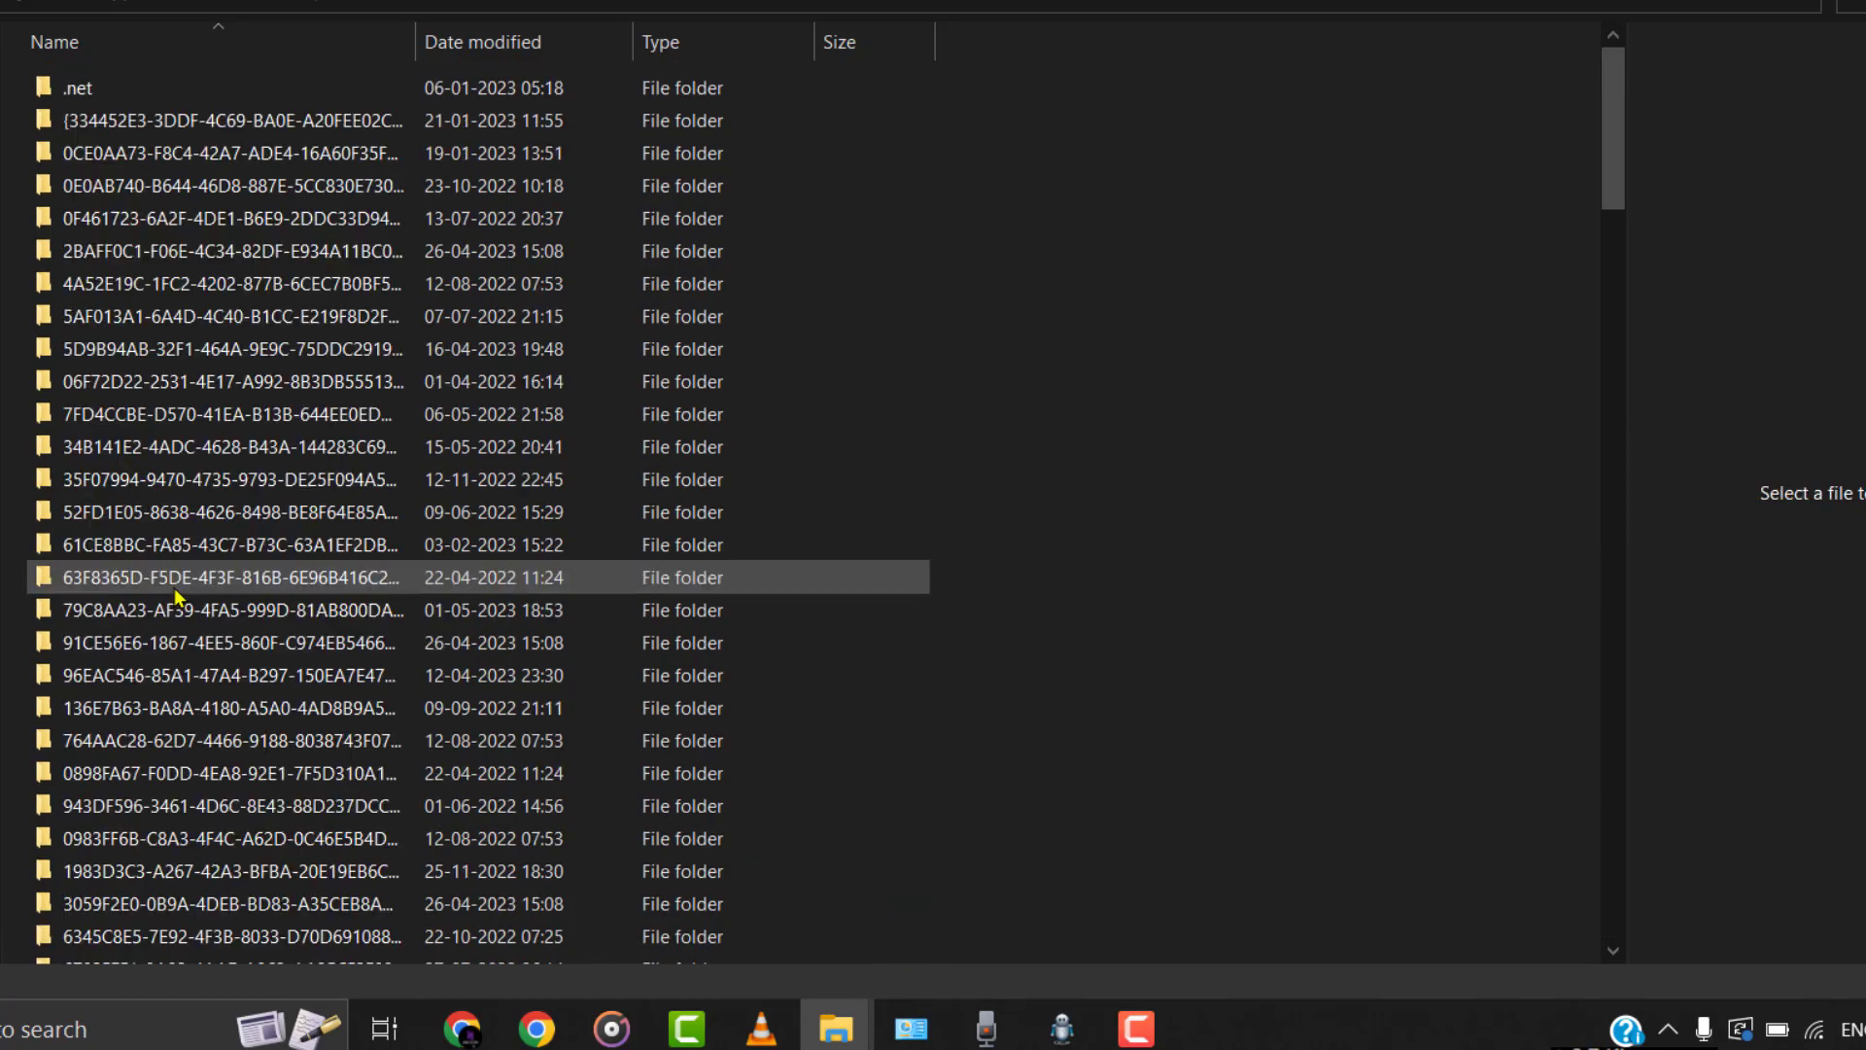
scroll(1594, 206, down, 8)
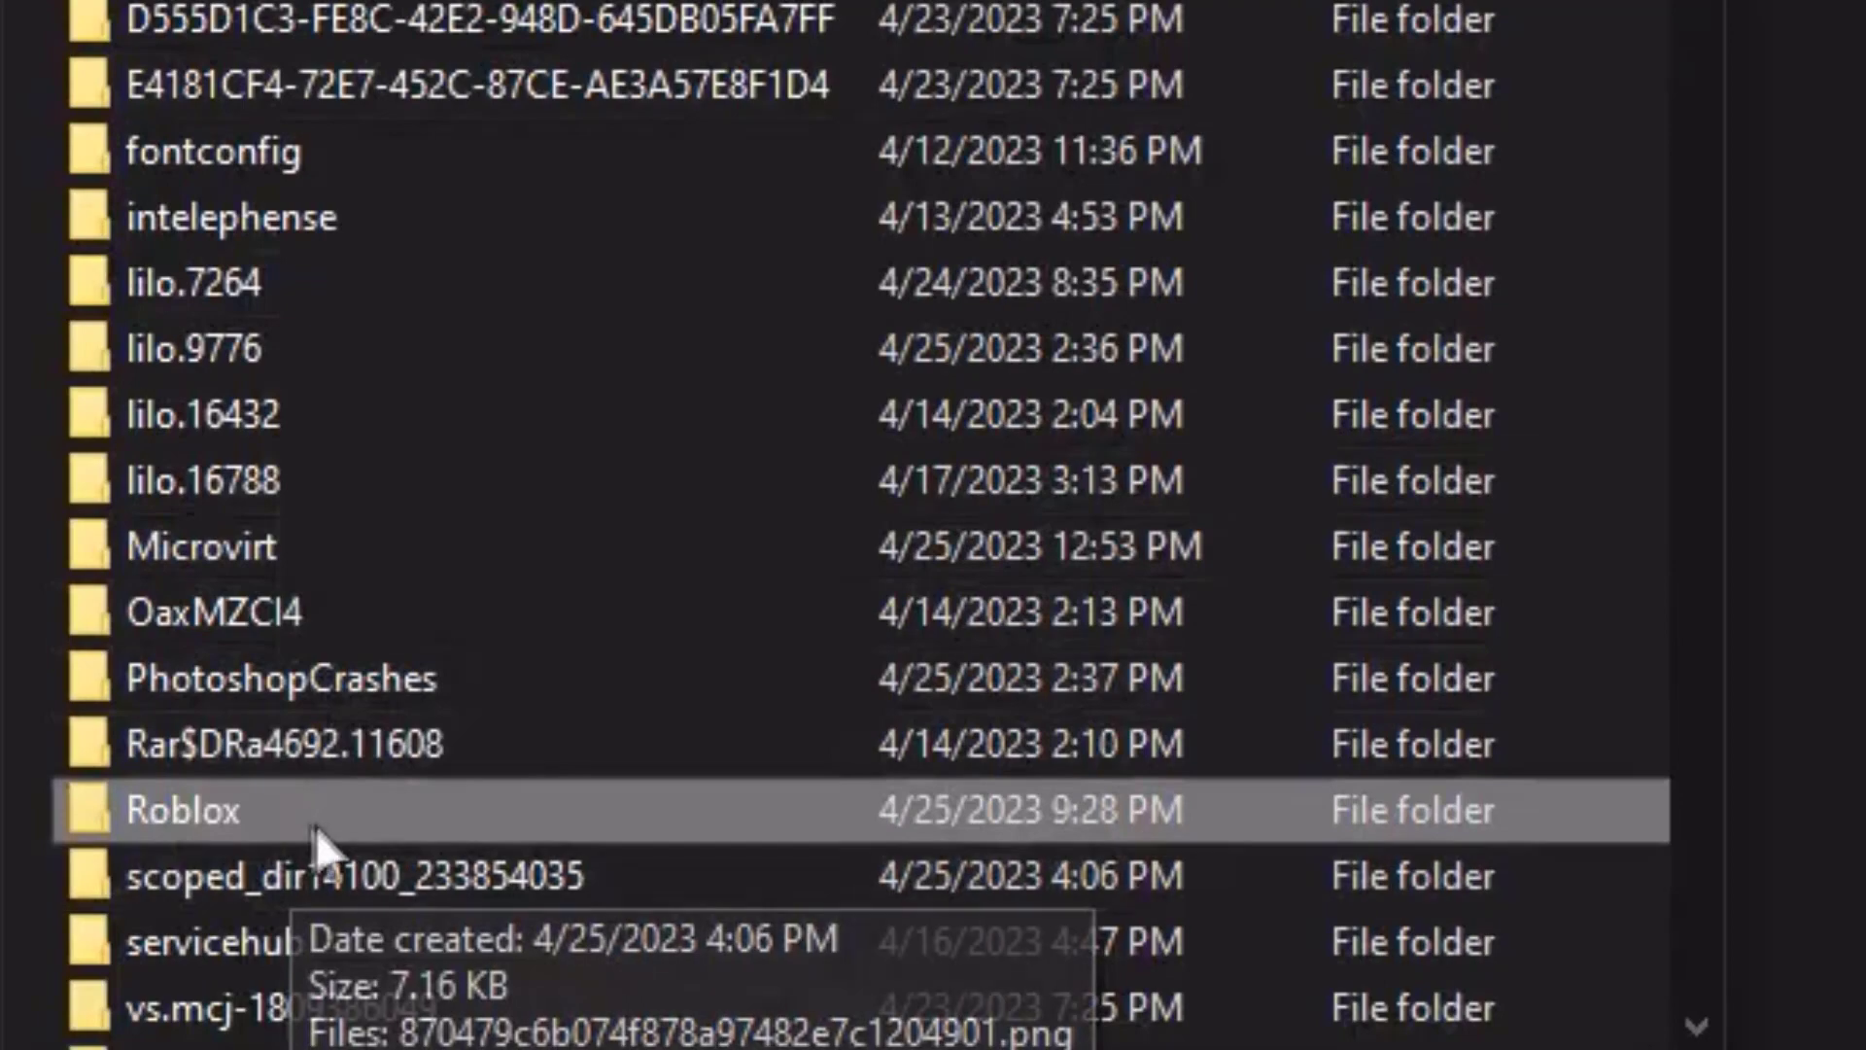
right_click(281, 827)
click(467, 615)
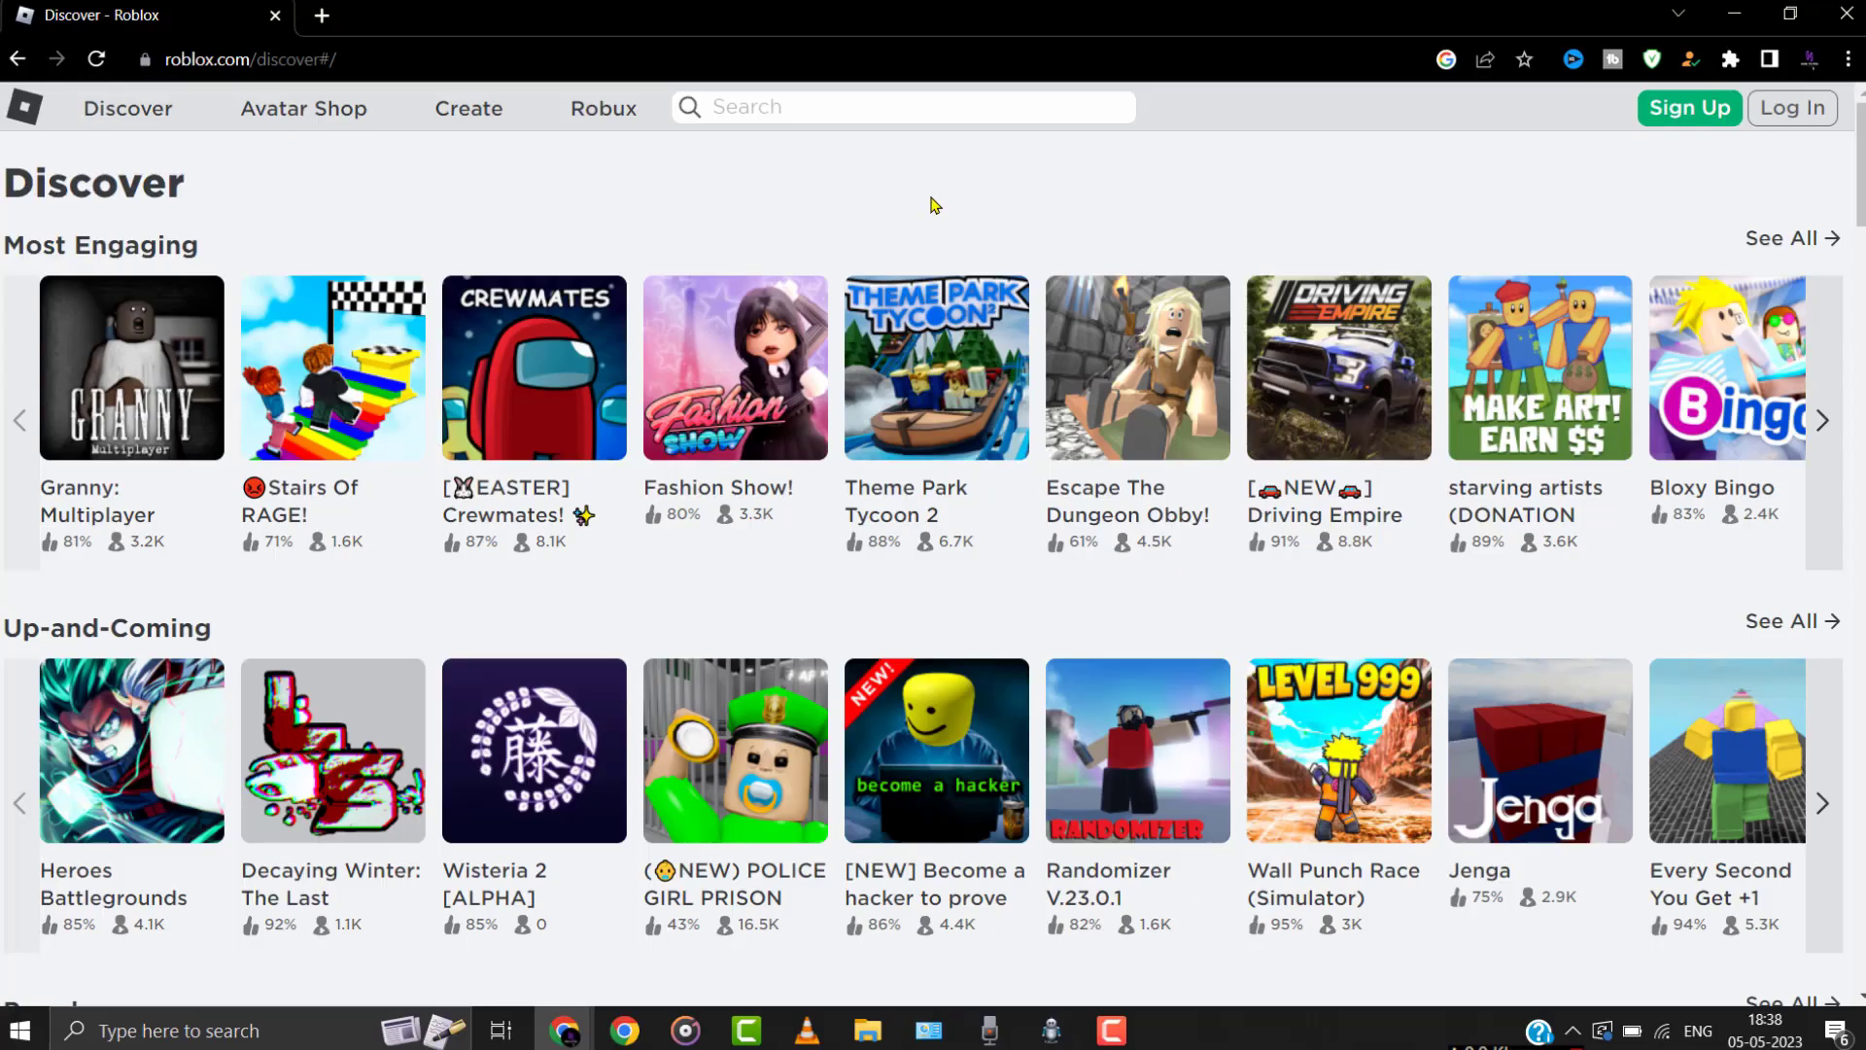
From the Granny: Multiplayer page, download the Roblox installer and run it
click(187, 379)
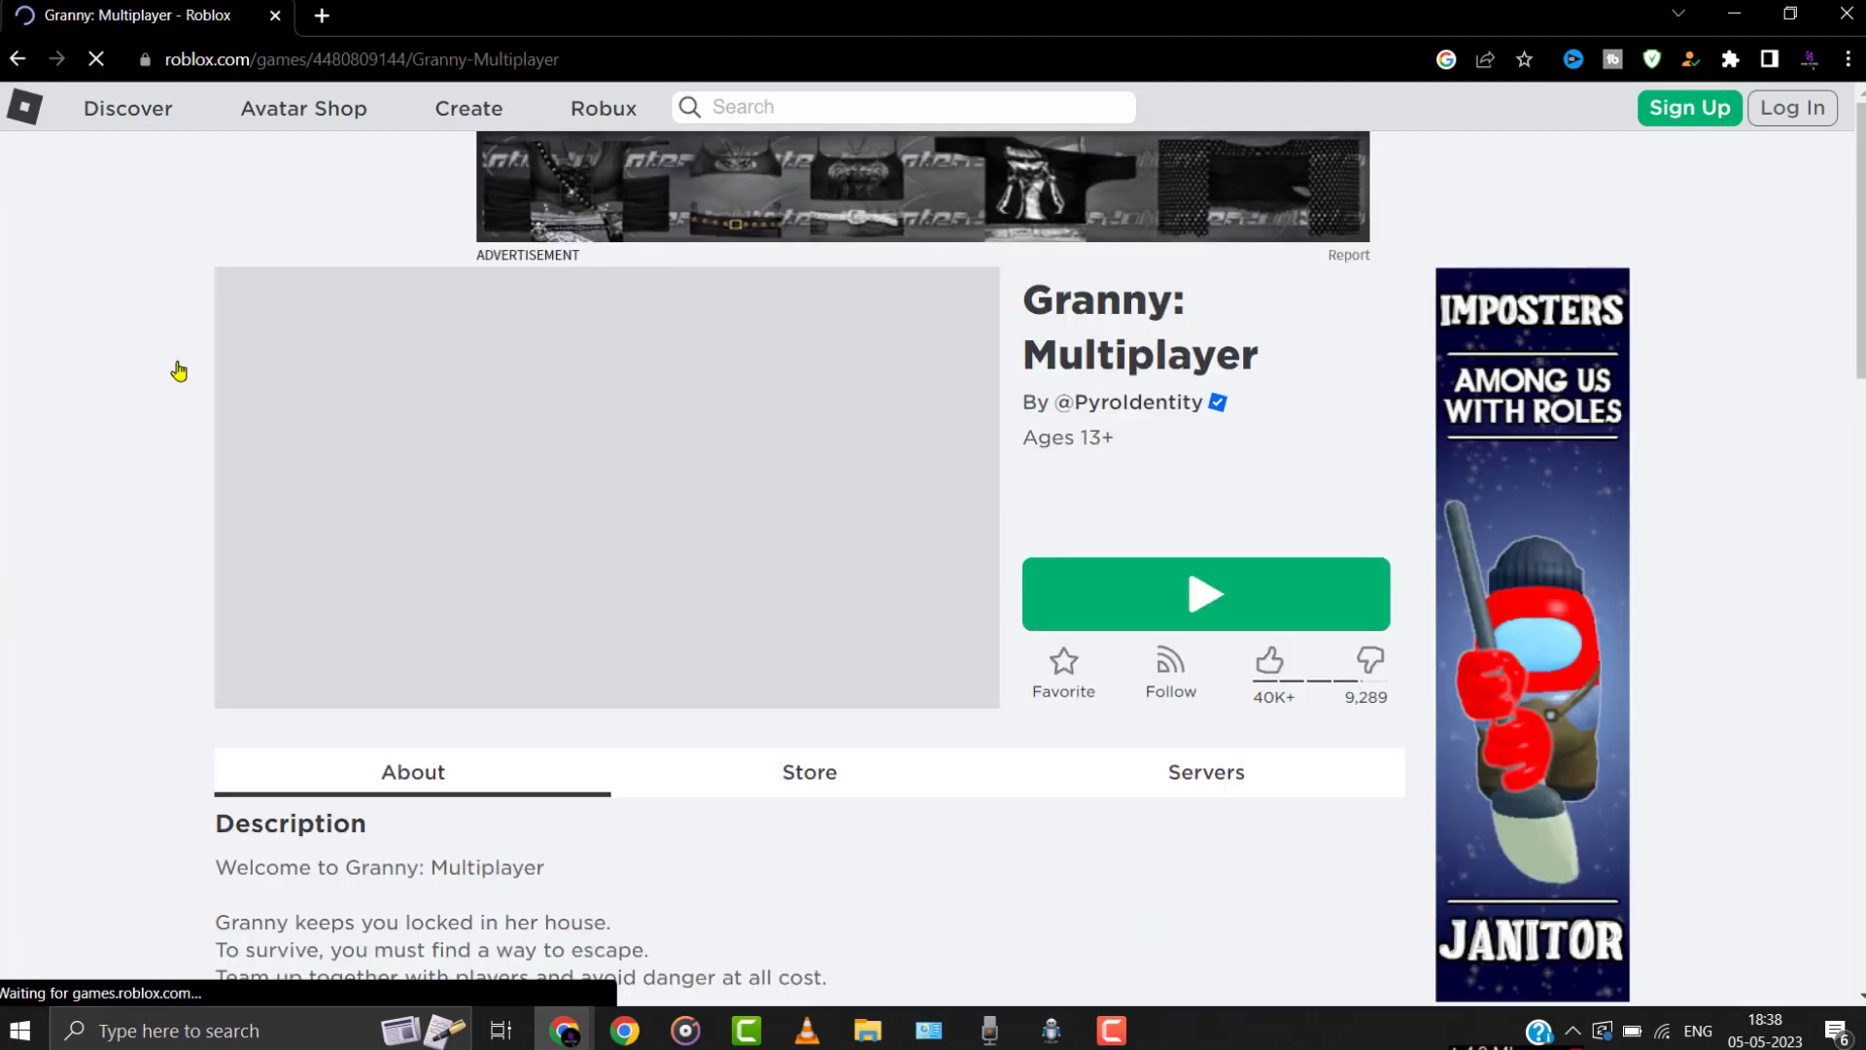
click(1205, 594)
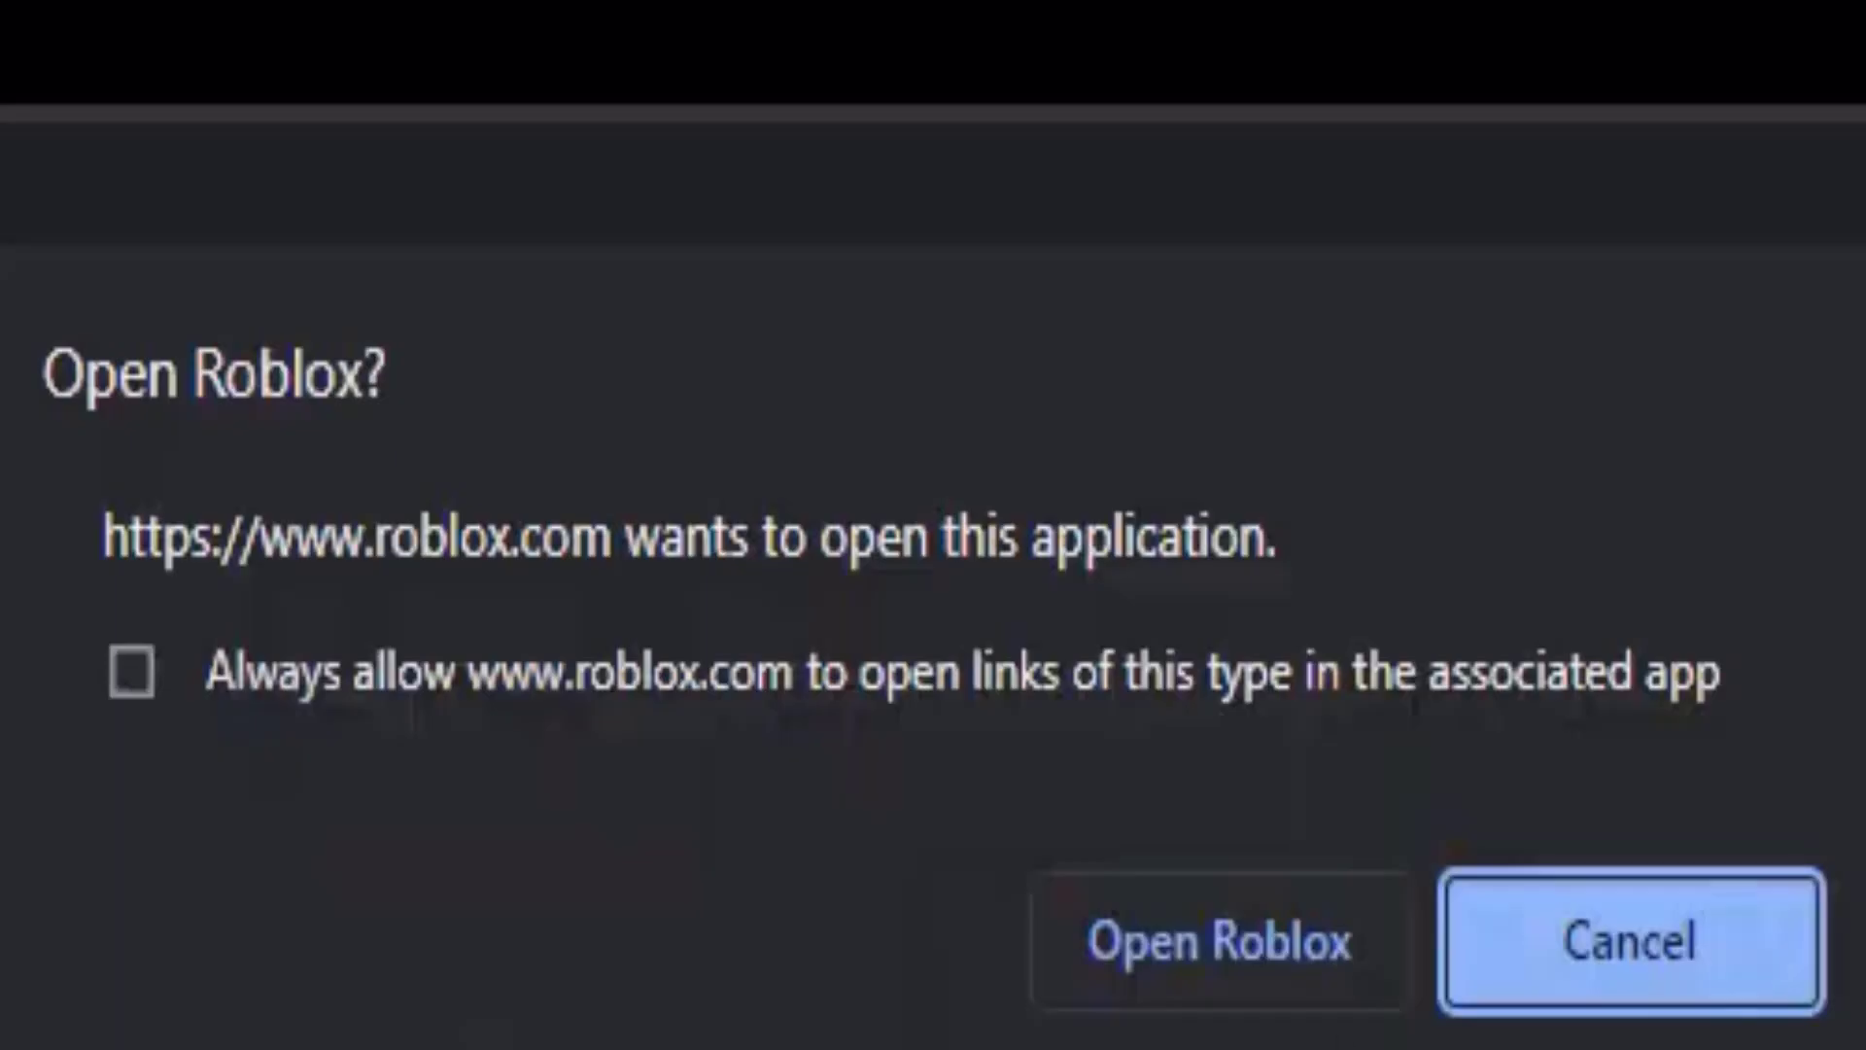
click(1541, 907)
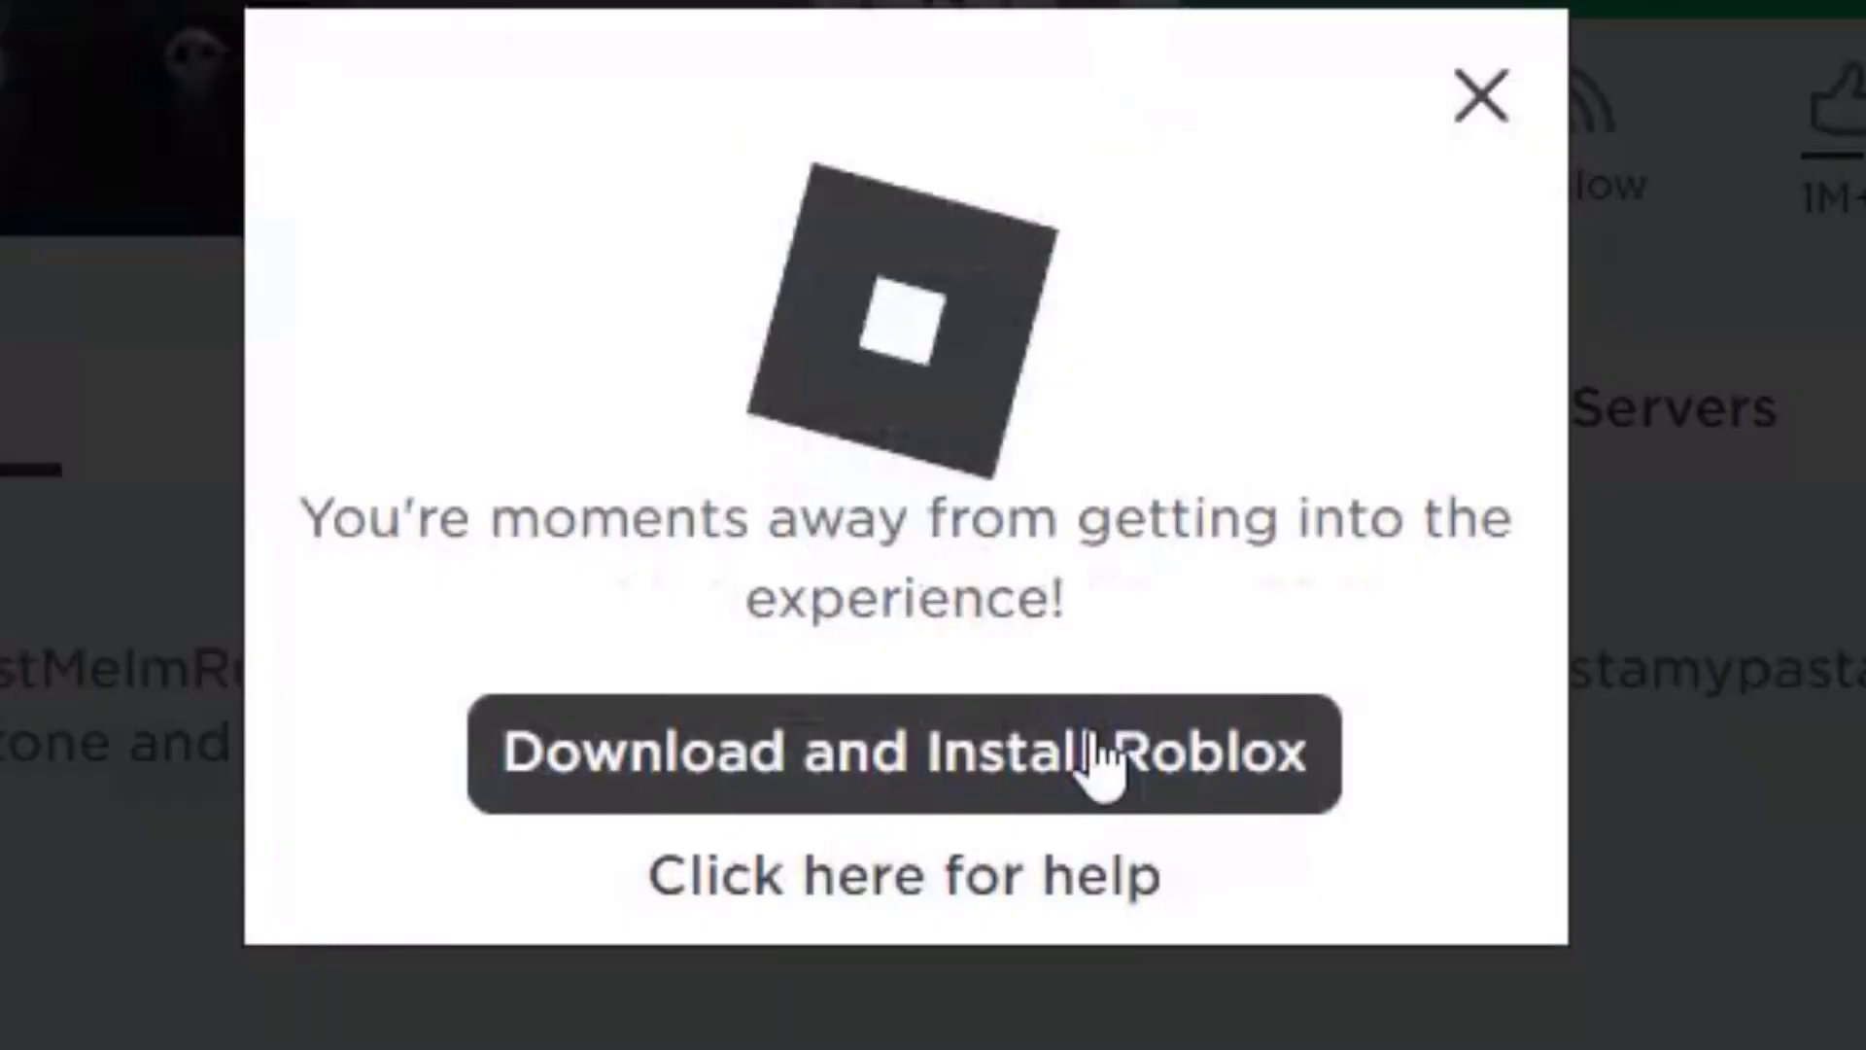
click(1098, 756)
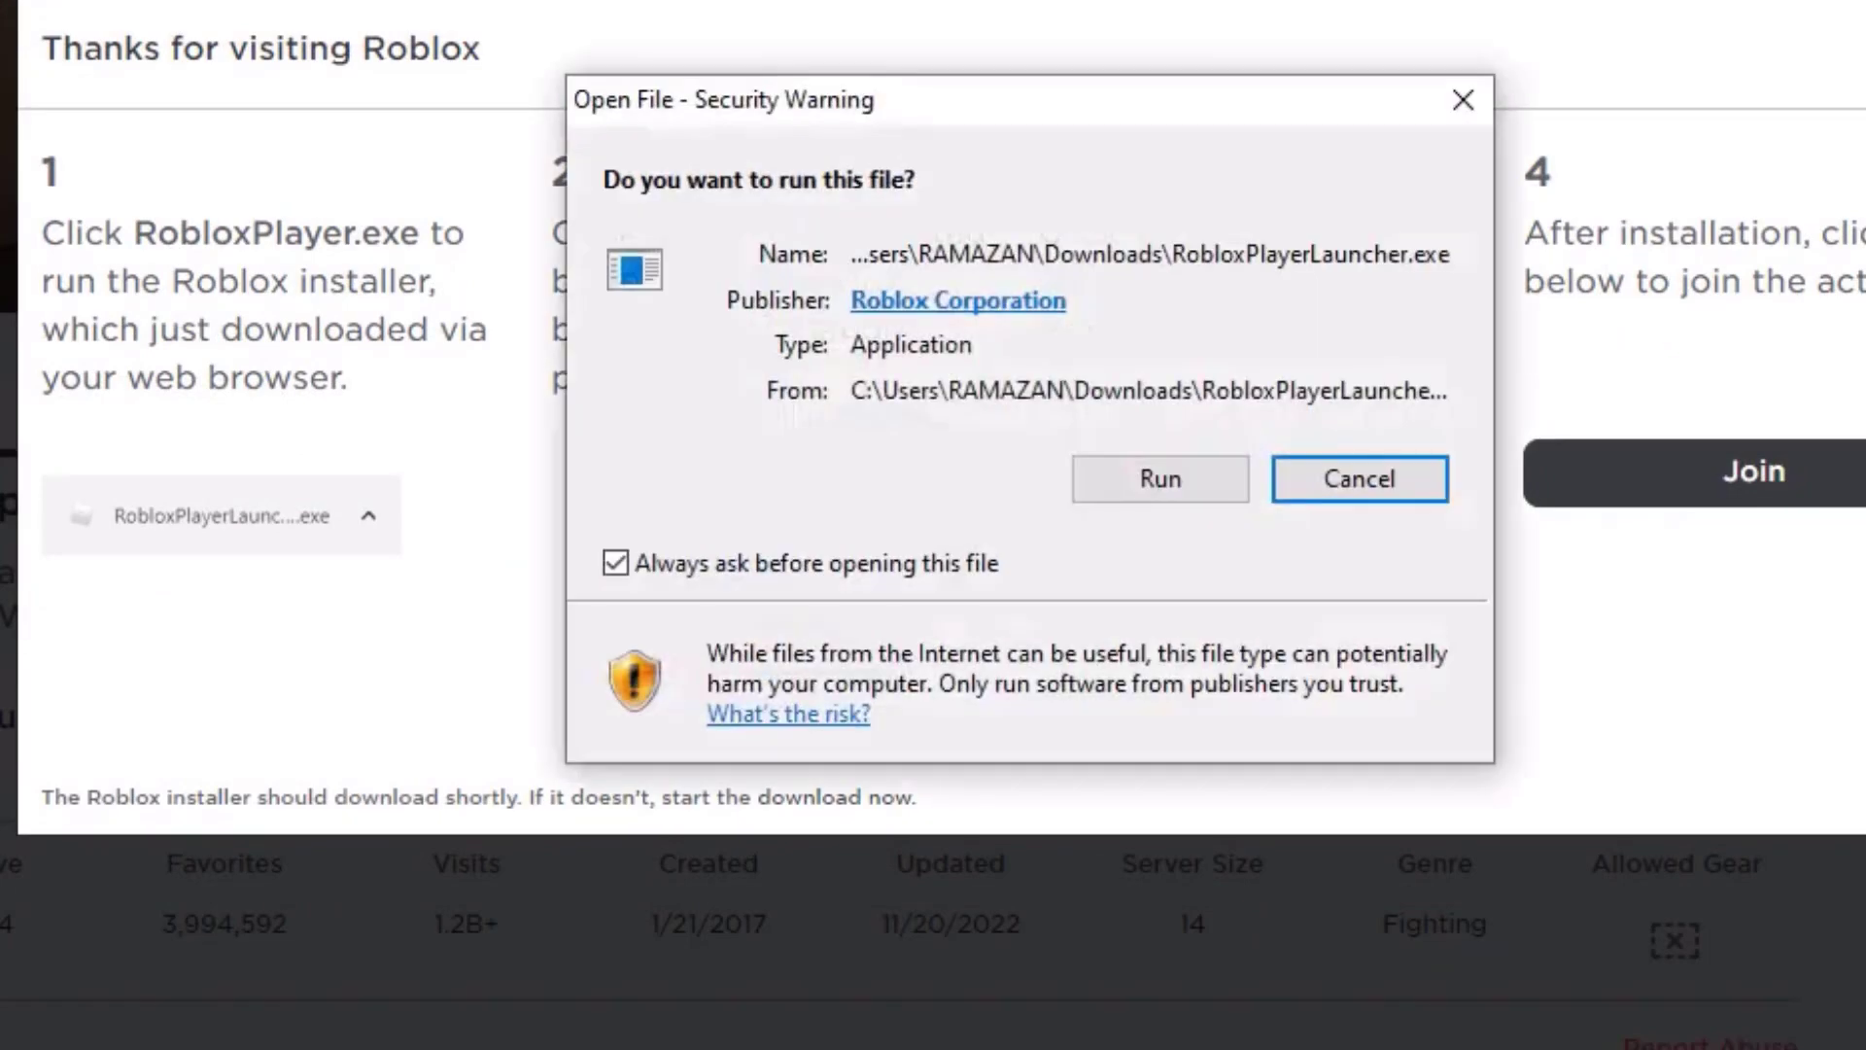
click(1187, 486)
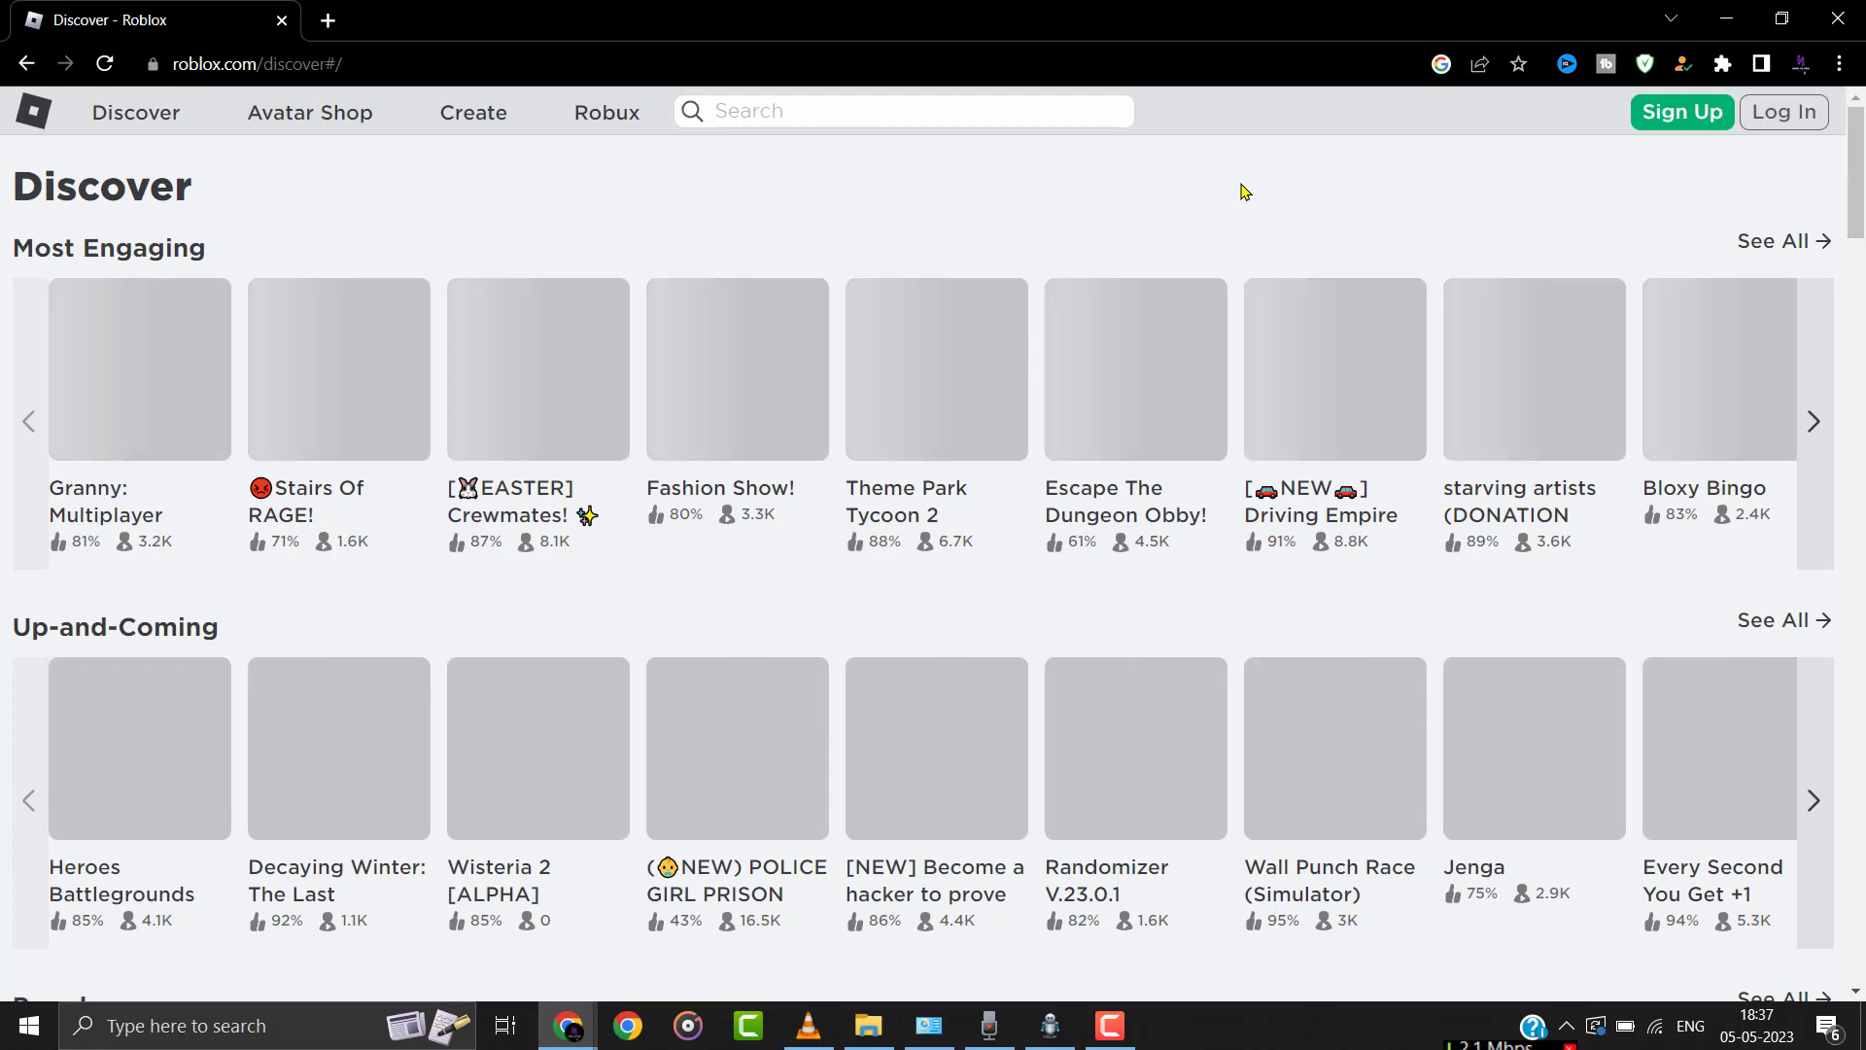
Clear the Roblox site data from the DevTools Application storage pane
right_click(719, 604)
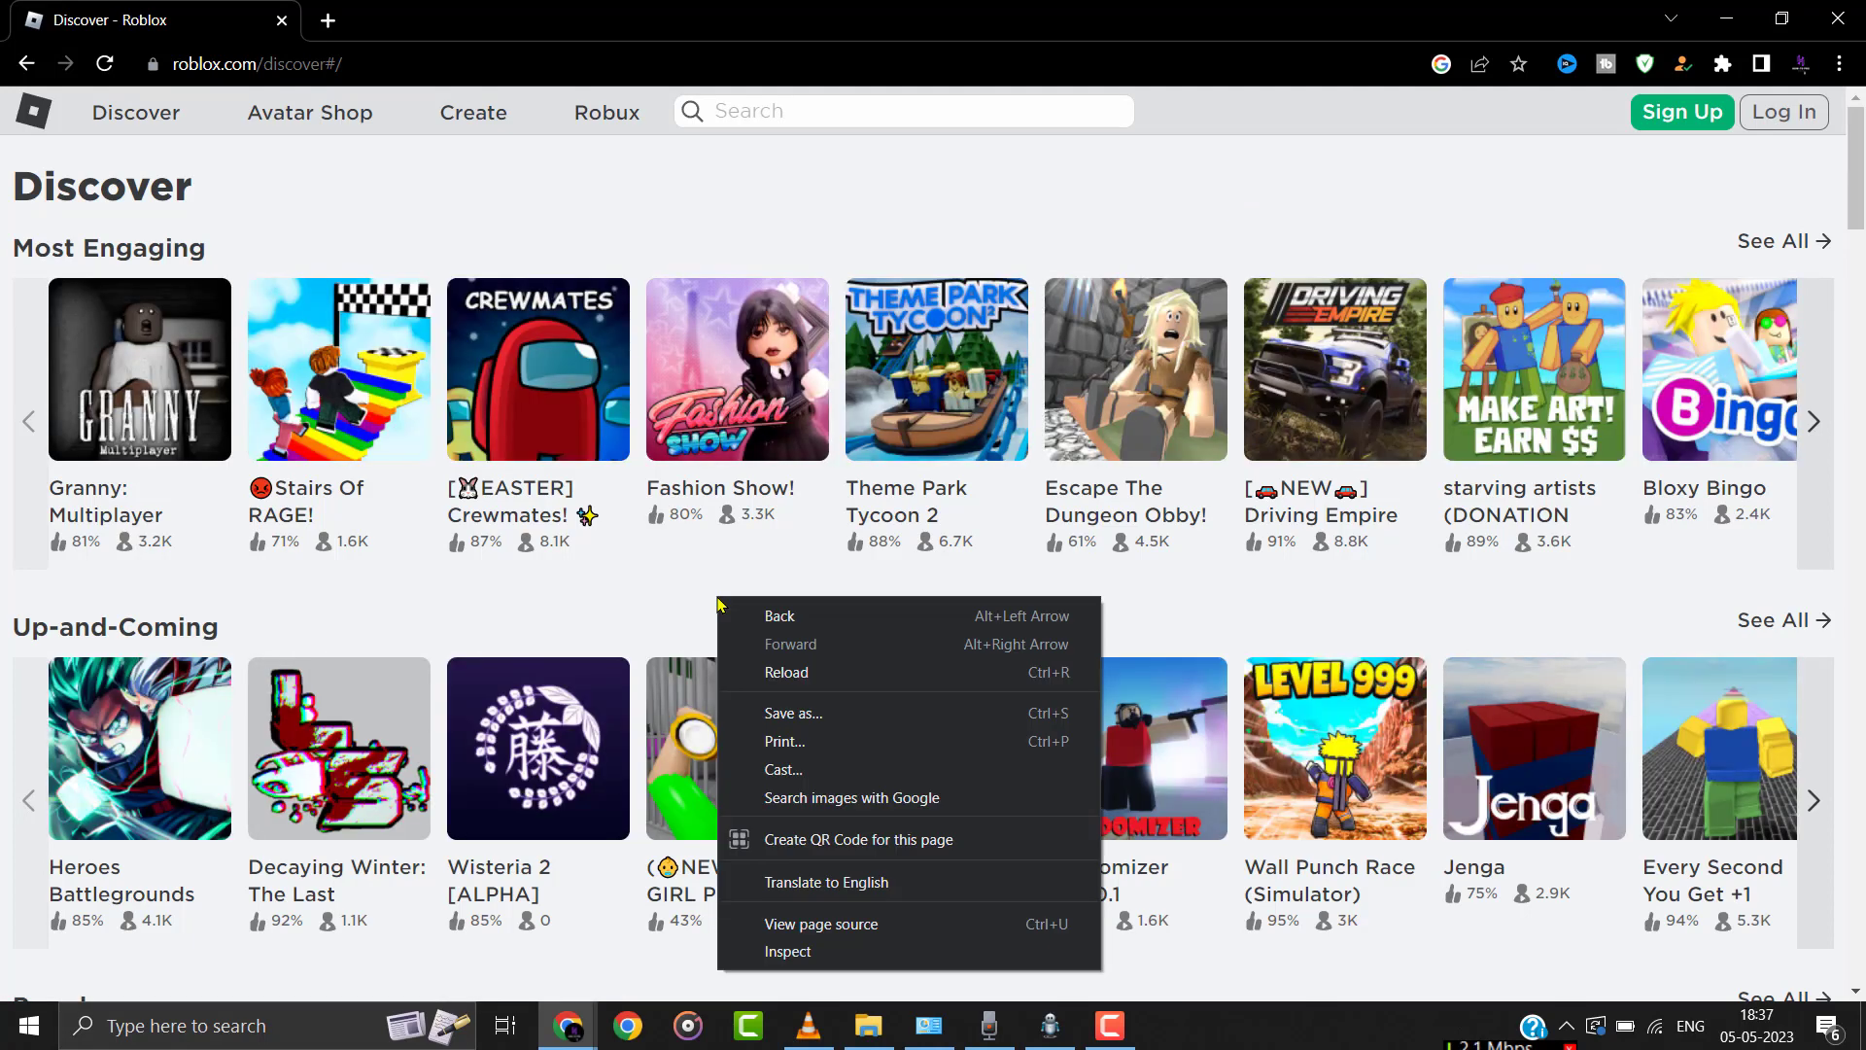
click(804, 953)
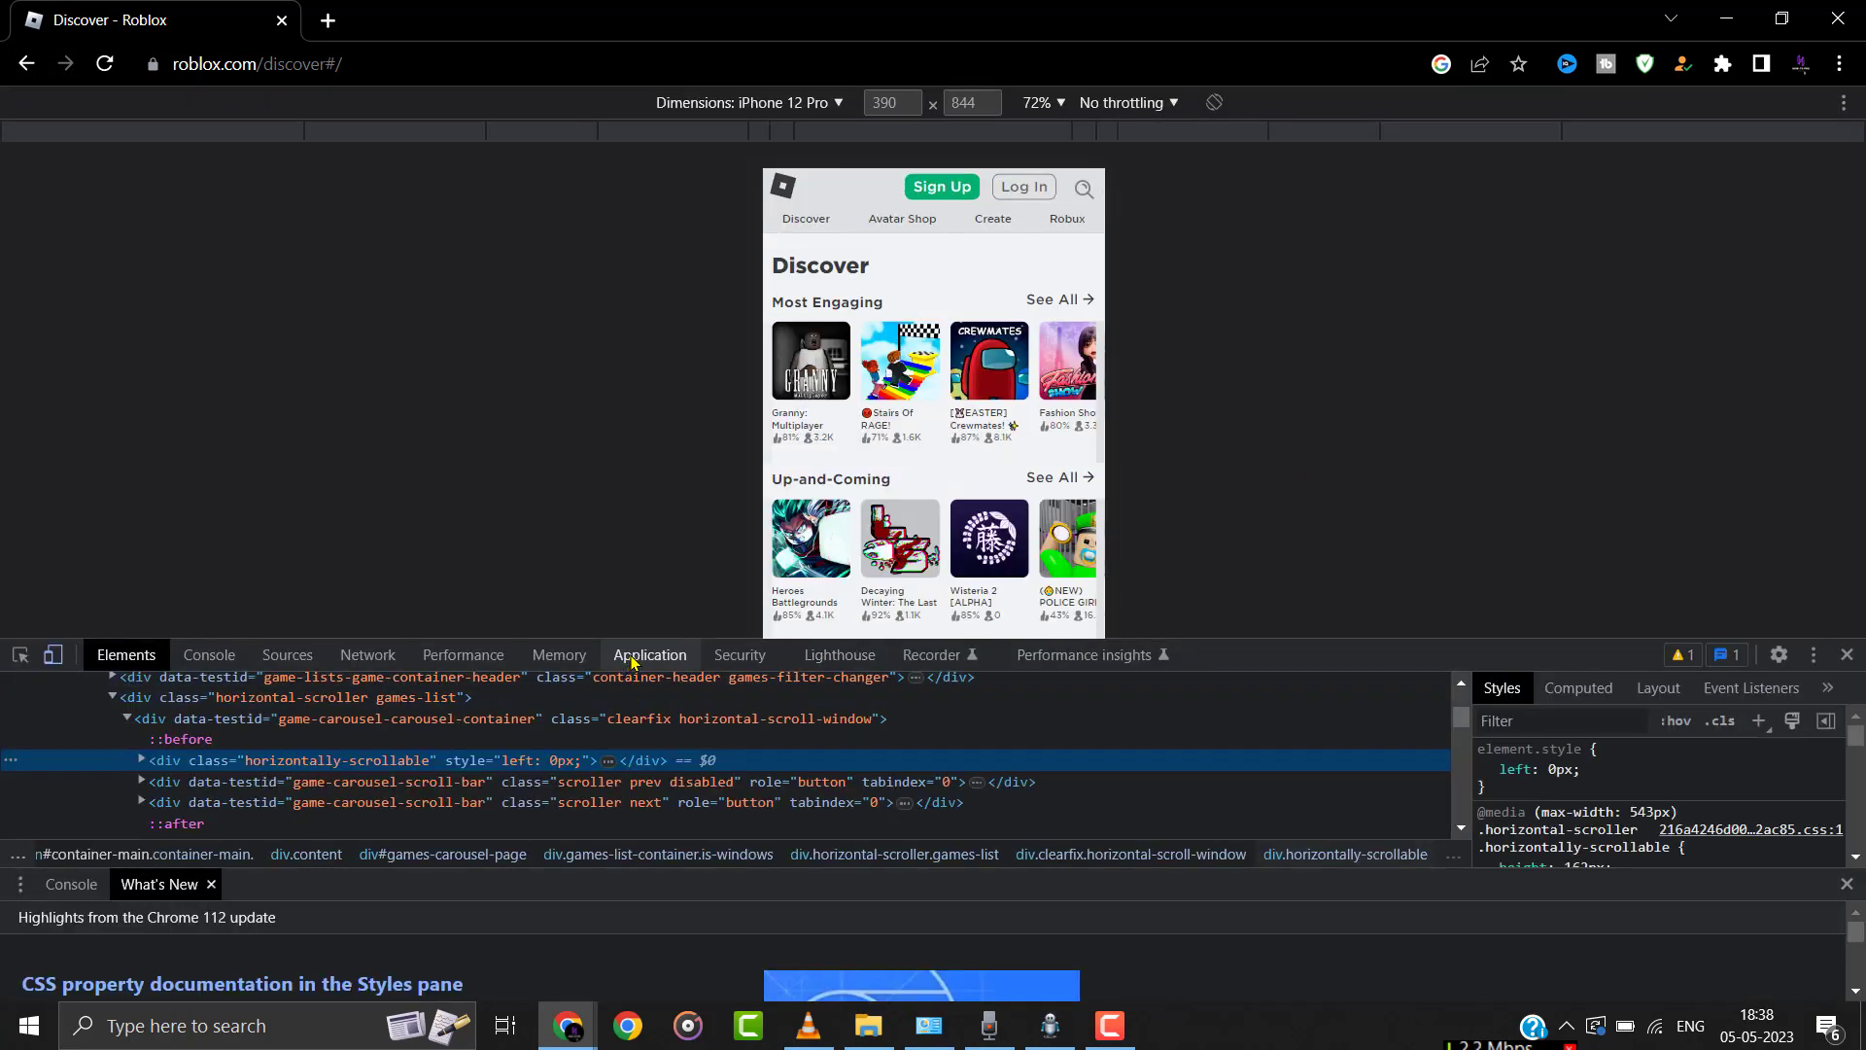
click(631, 657)
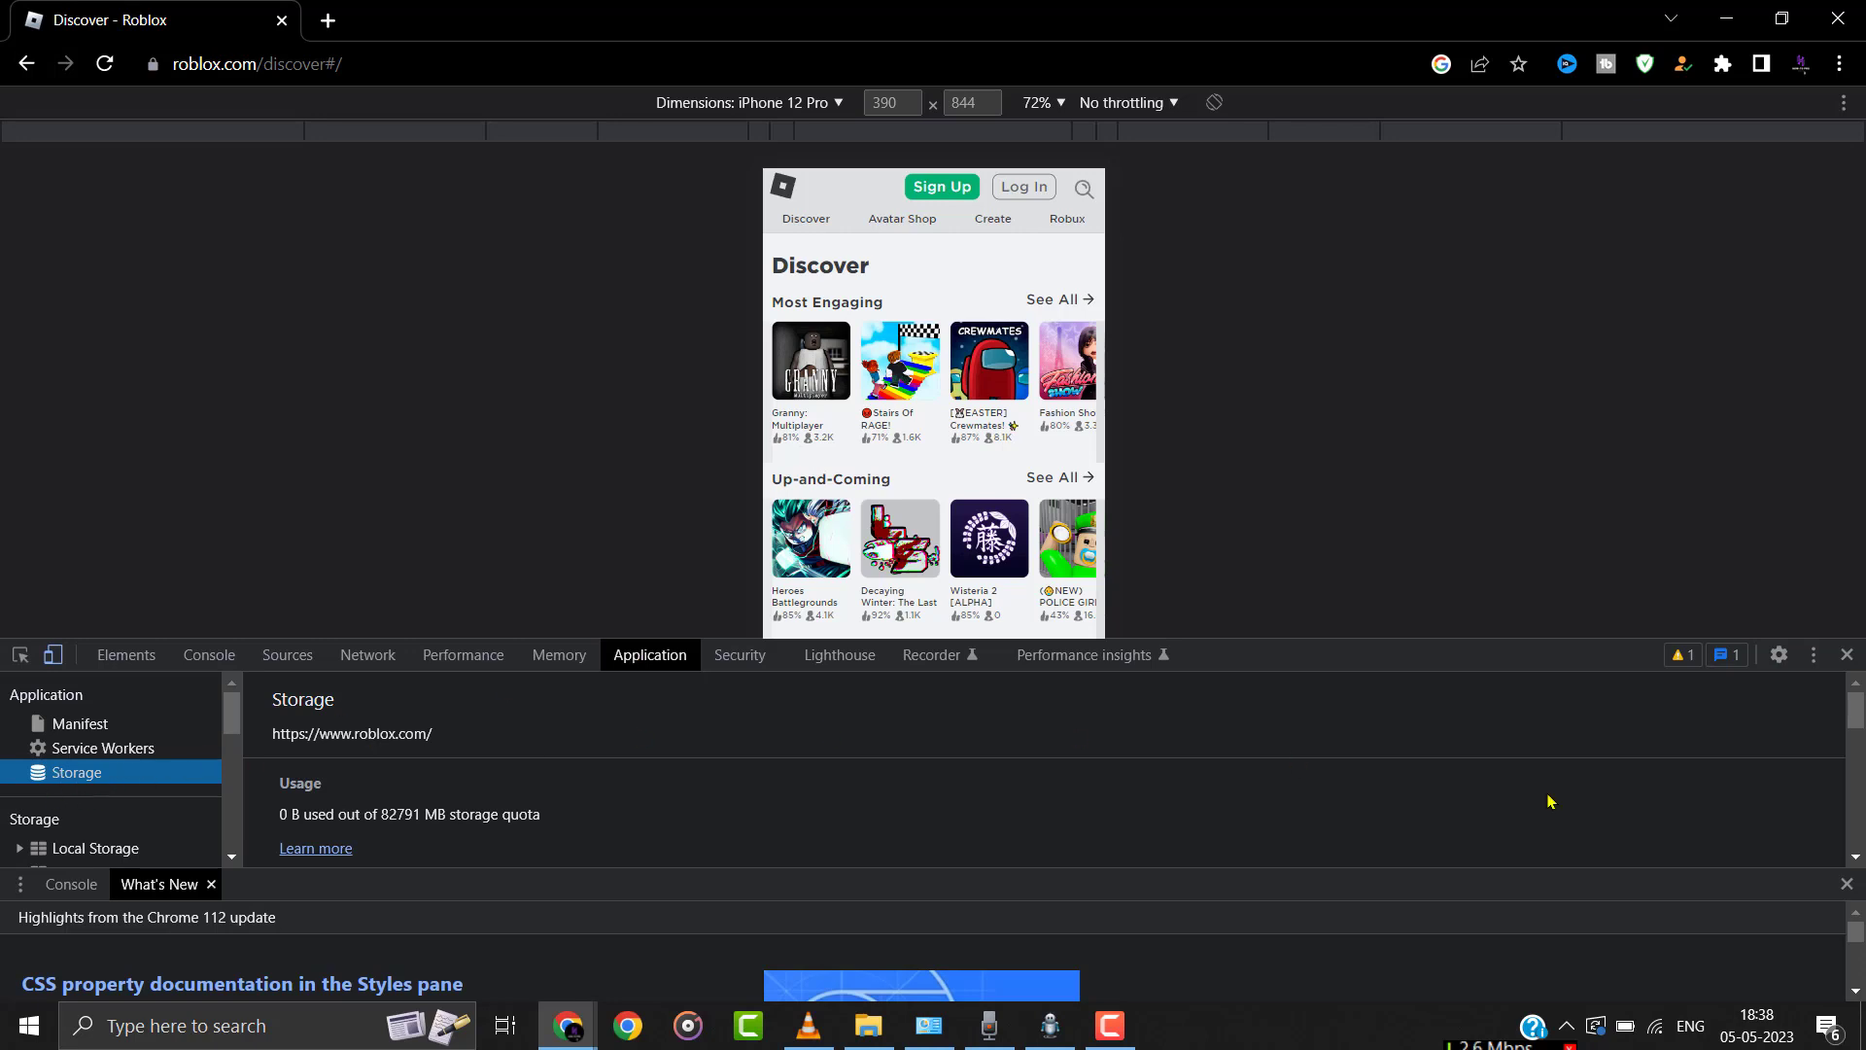
scroll(1294, 759, down, 5)
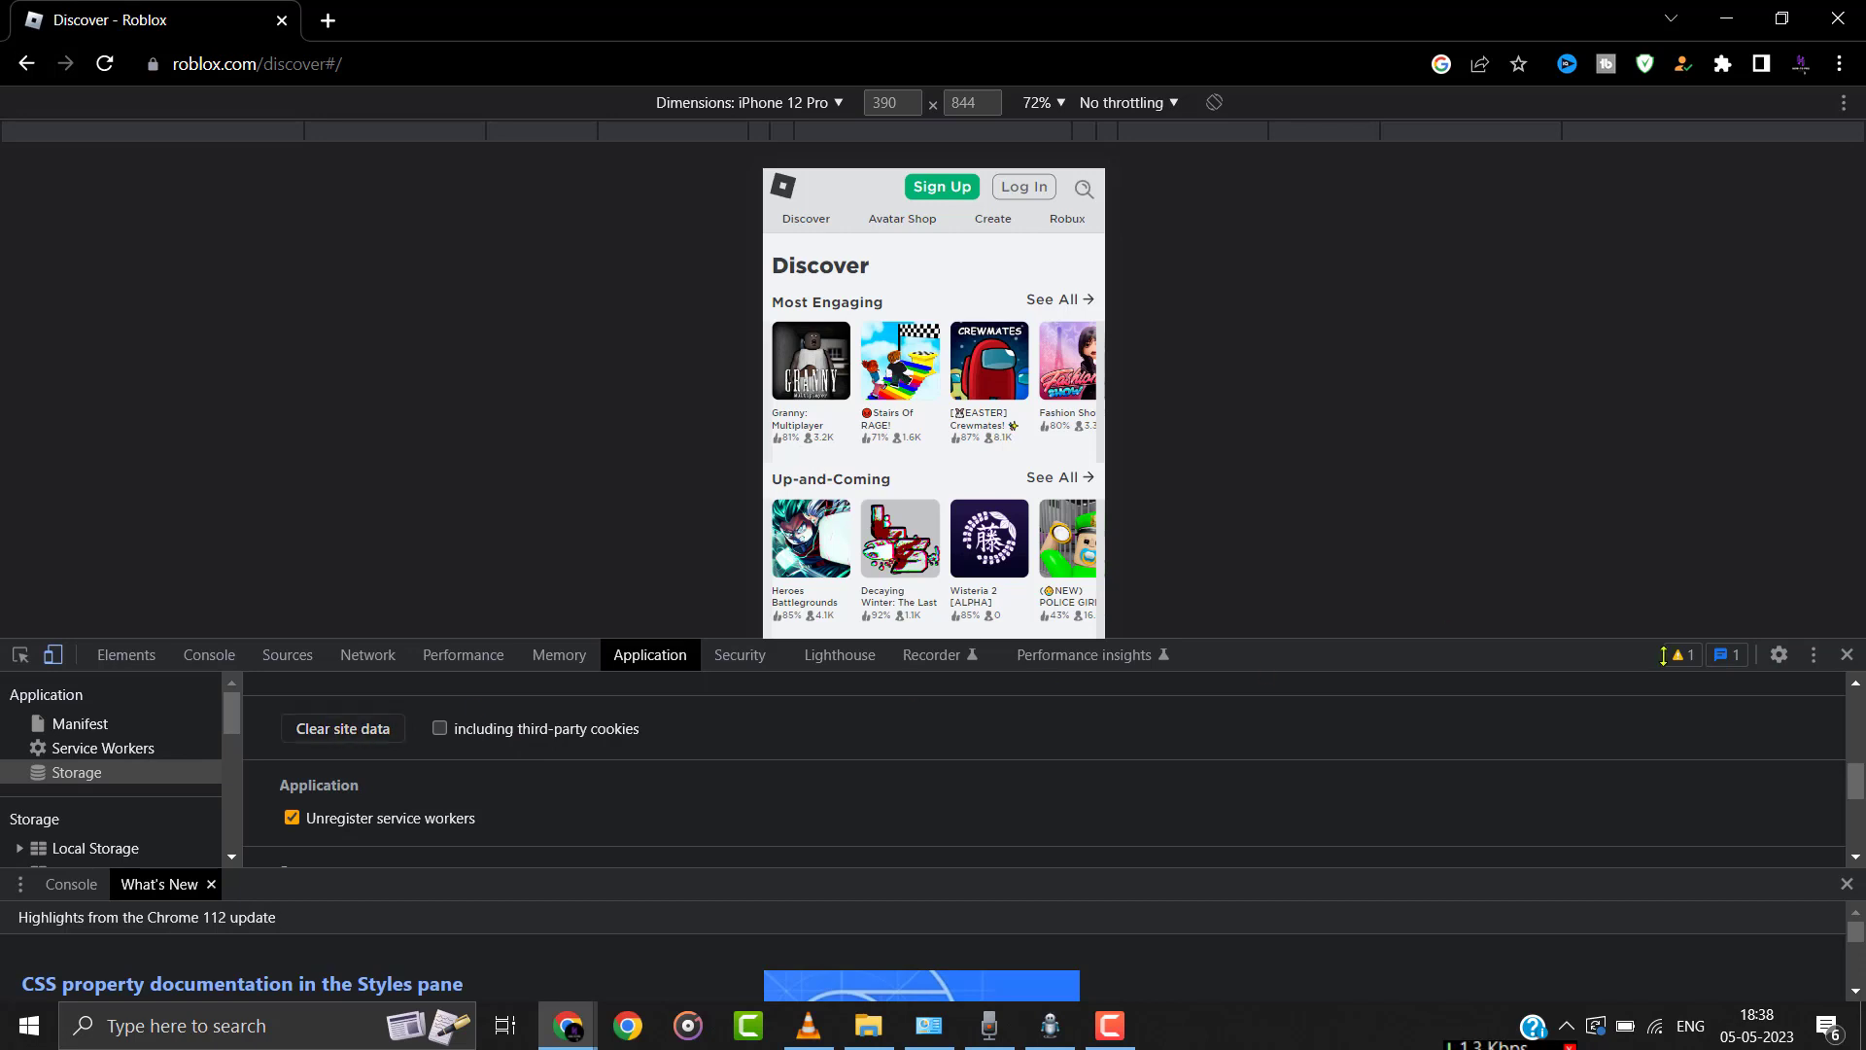
click(1847, 654)
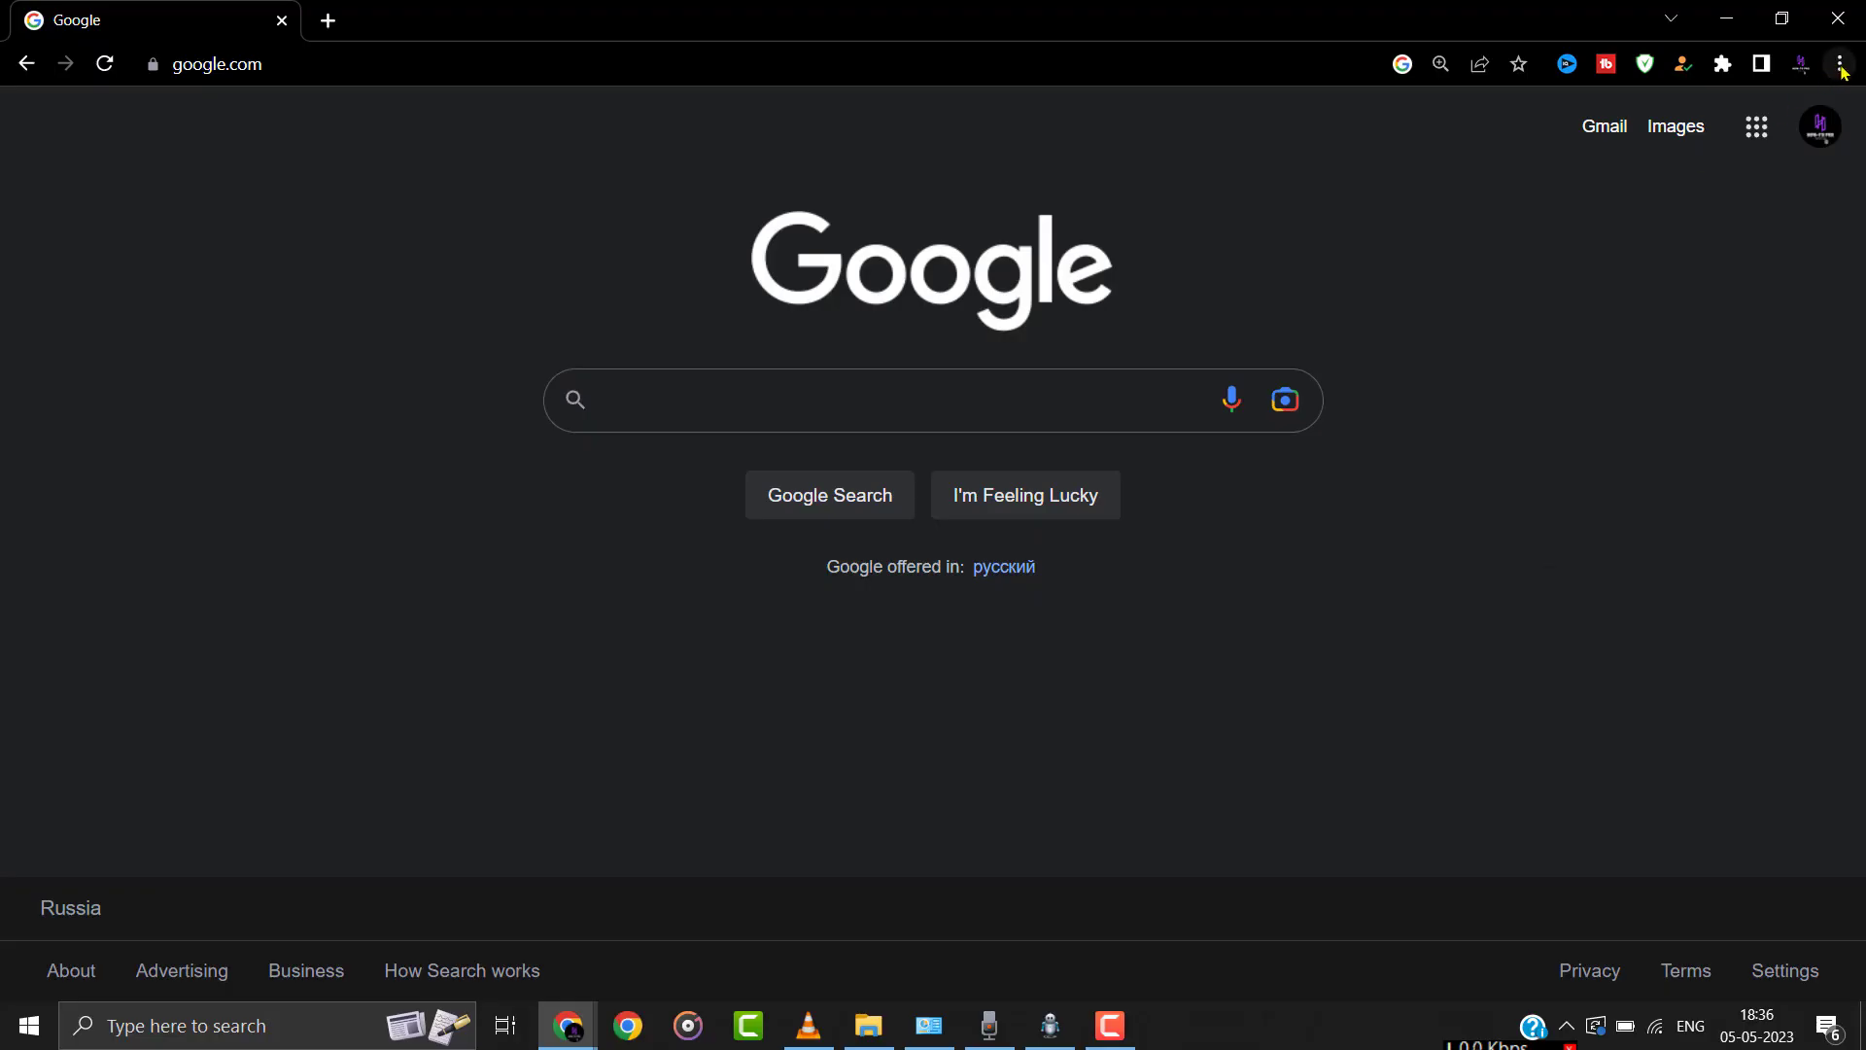
Set Chrome's Safe Browsing to No protection and confirm turning it off
click(1840, 65)
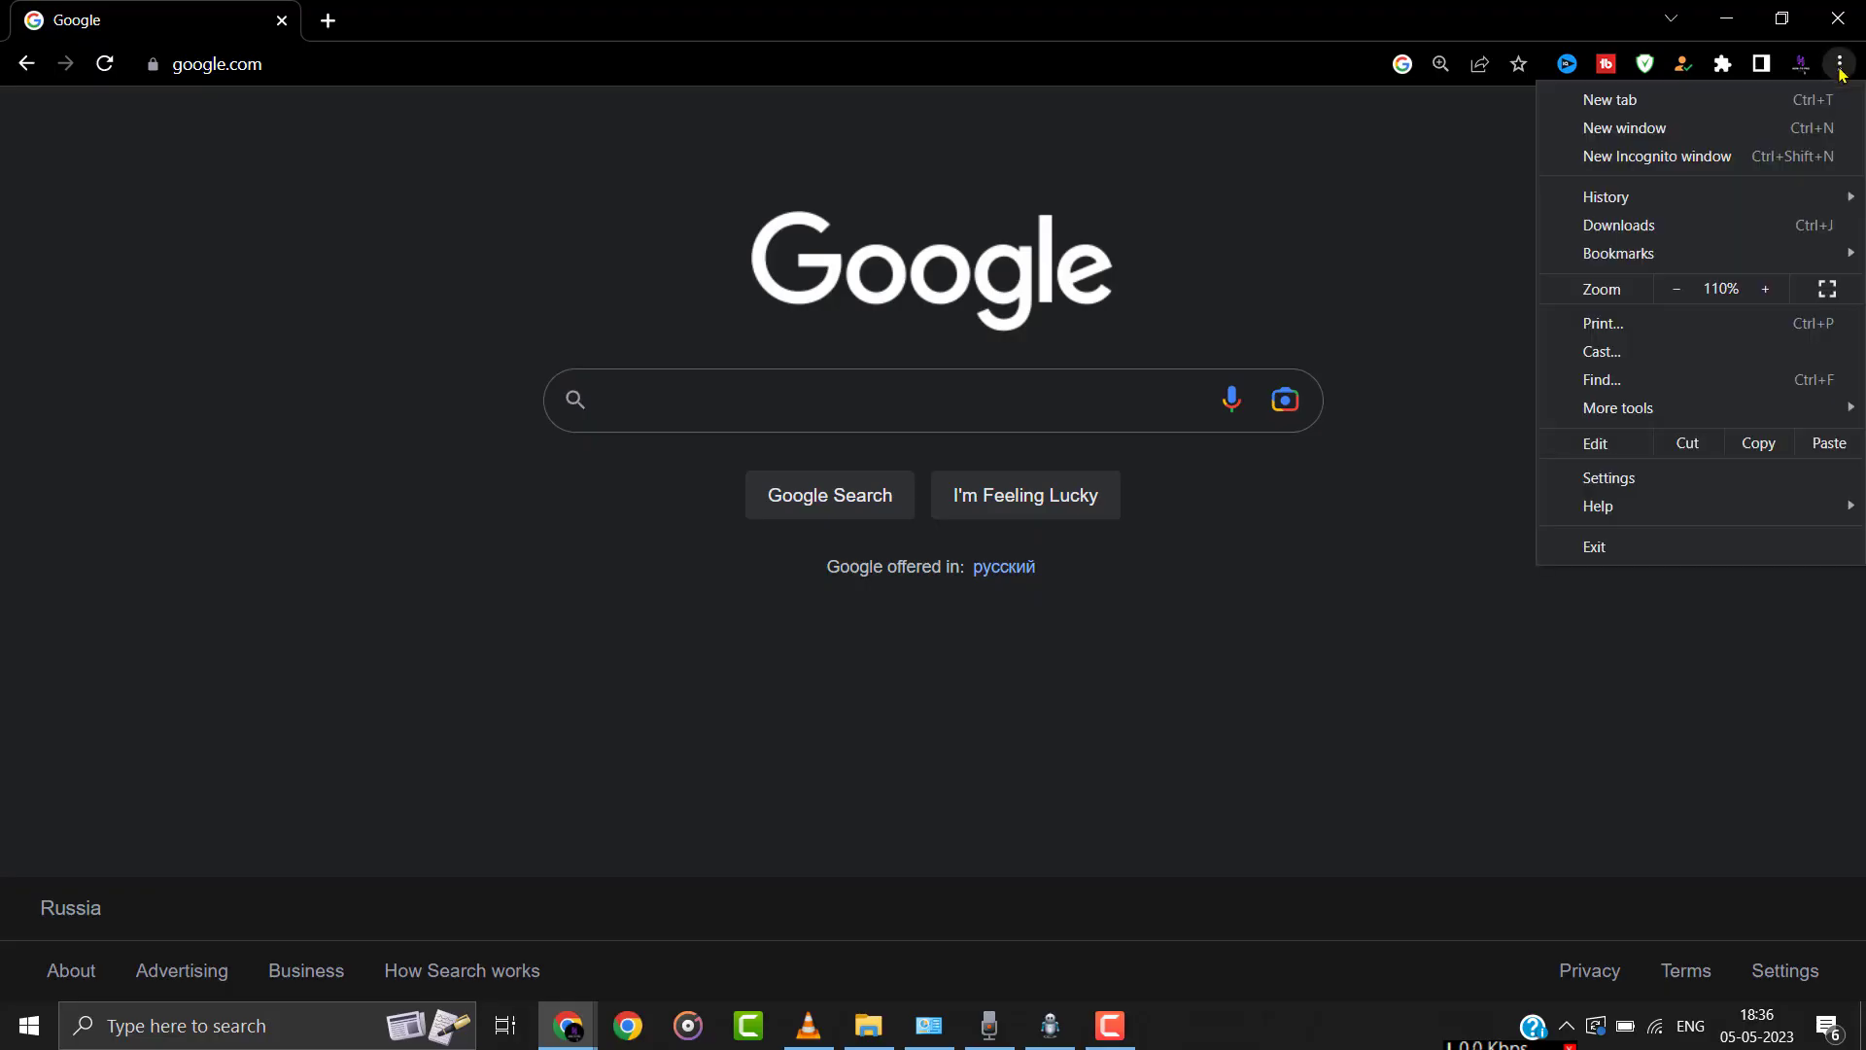
click(1626, 479)
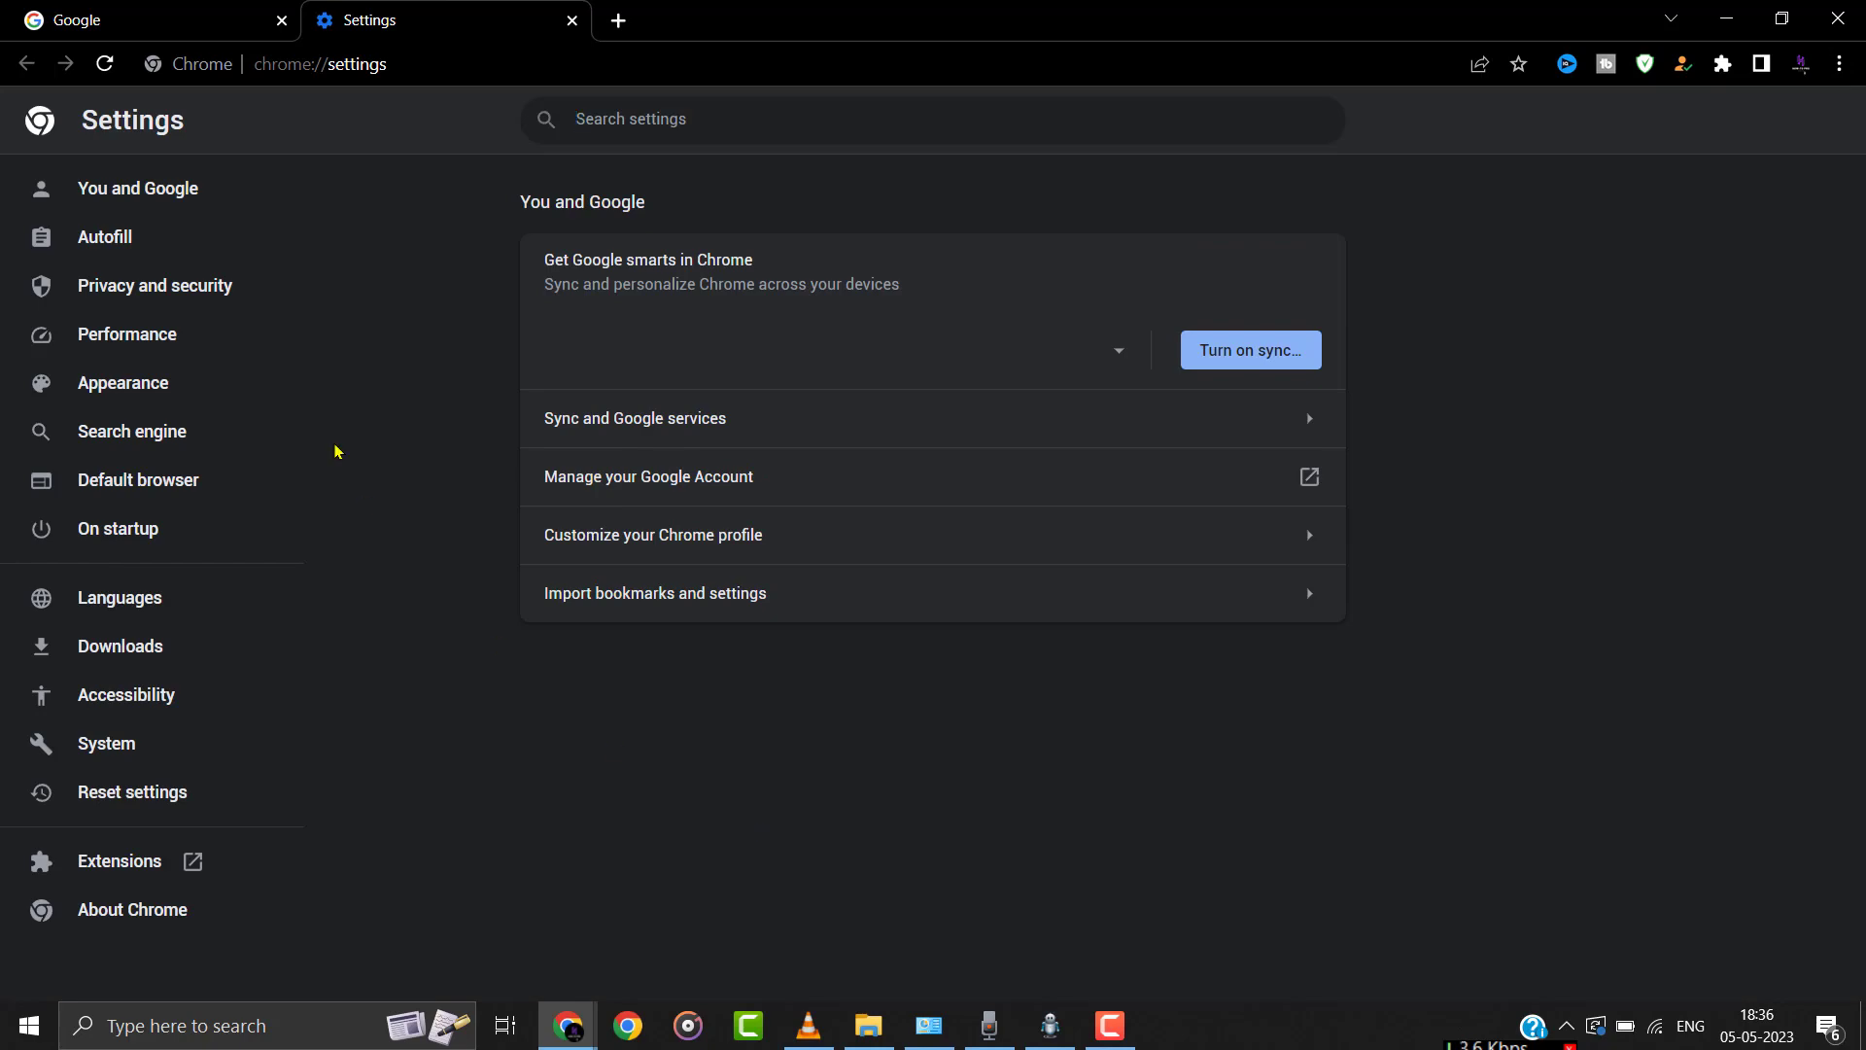
click(221, 290)
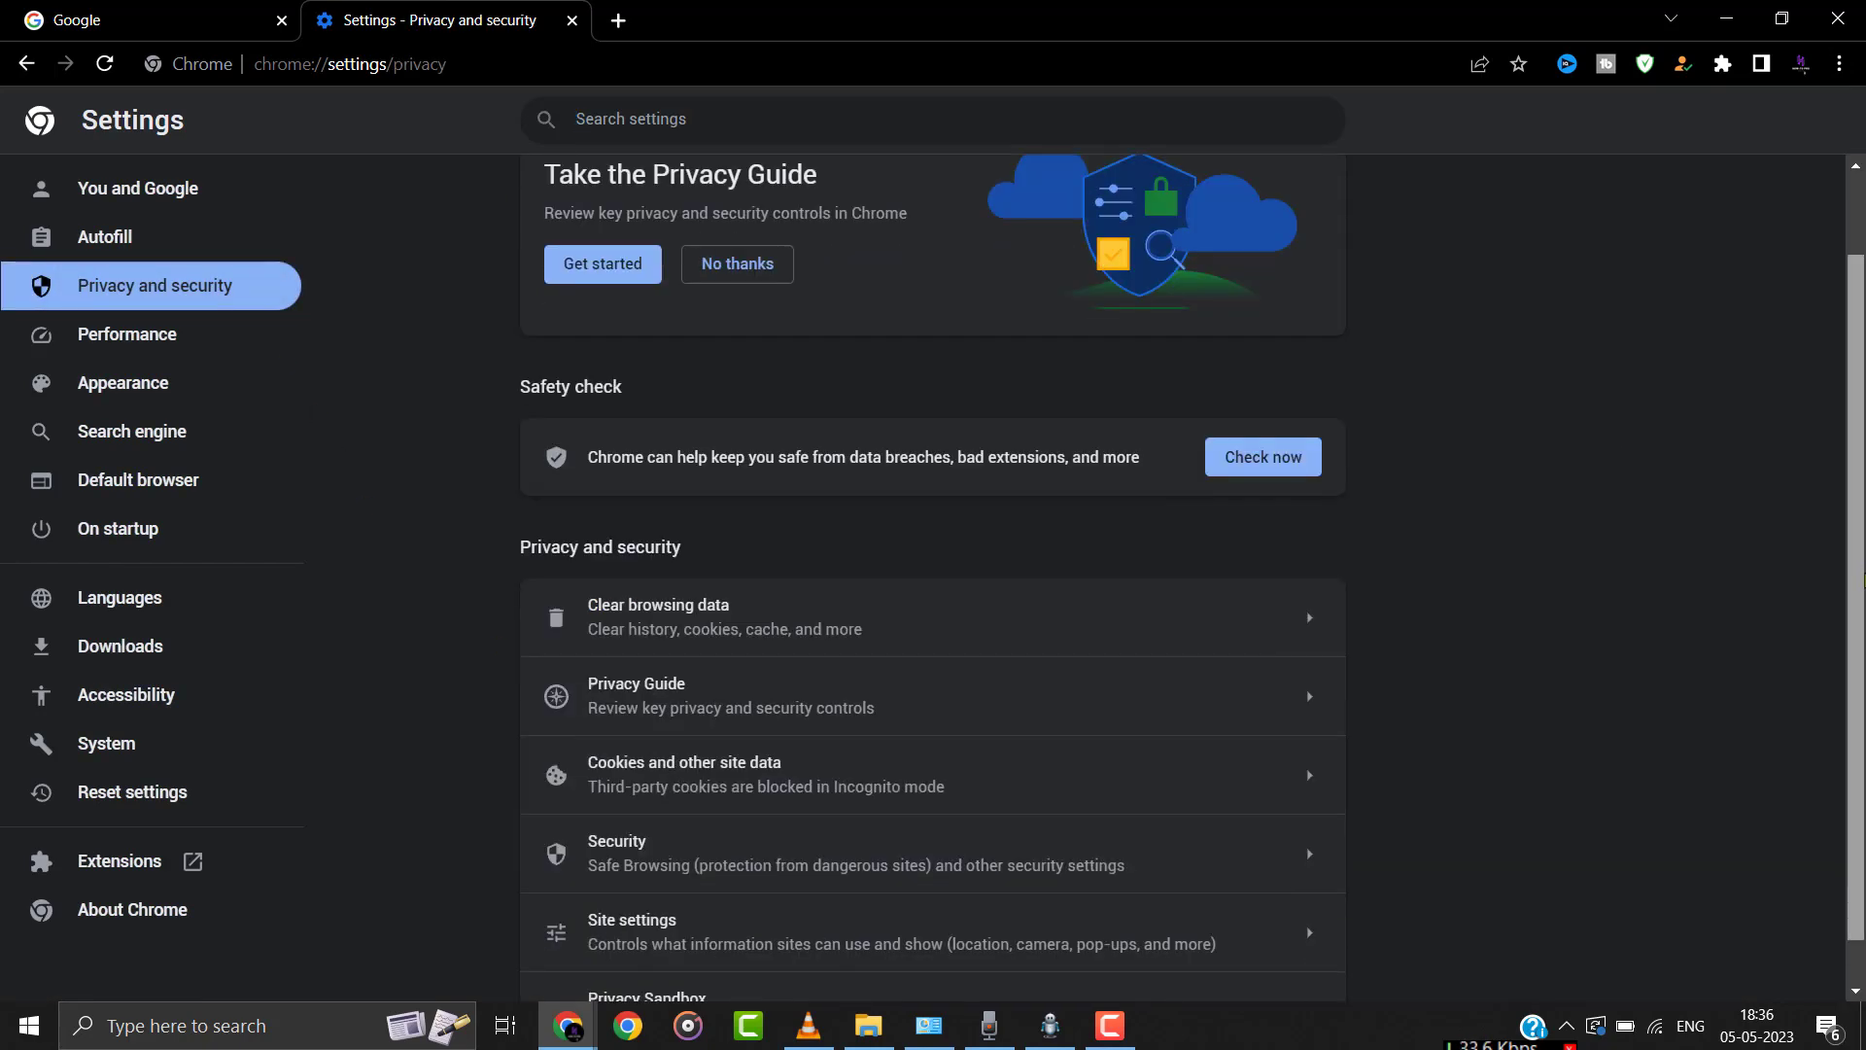
click(1095, 804)
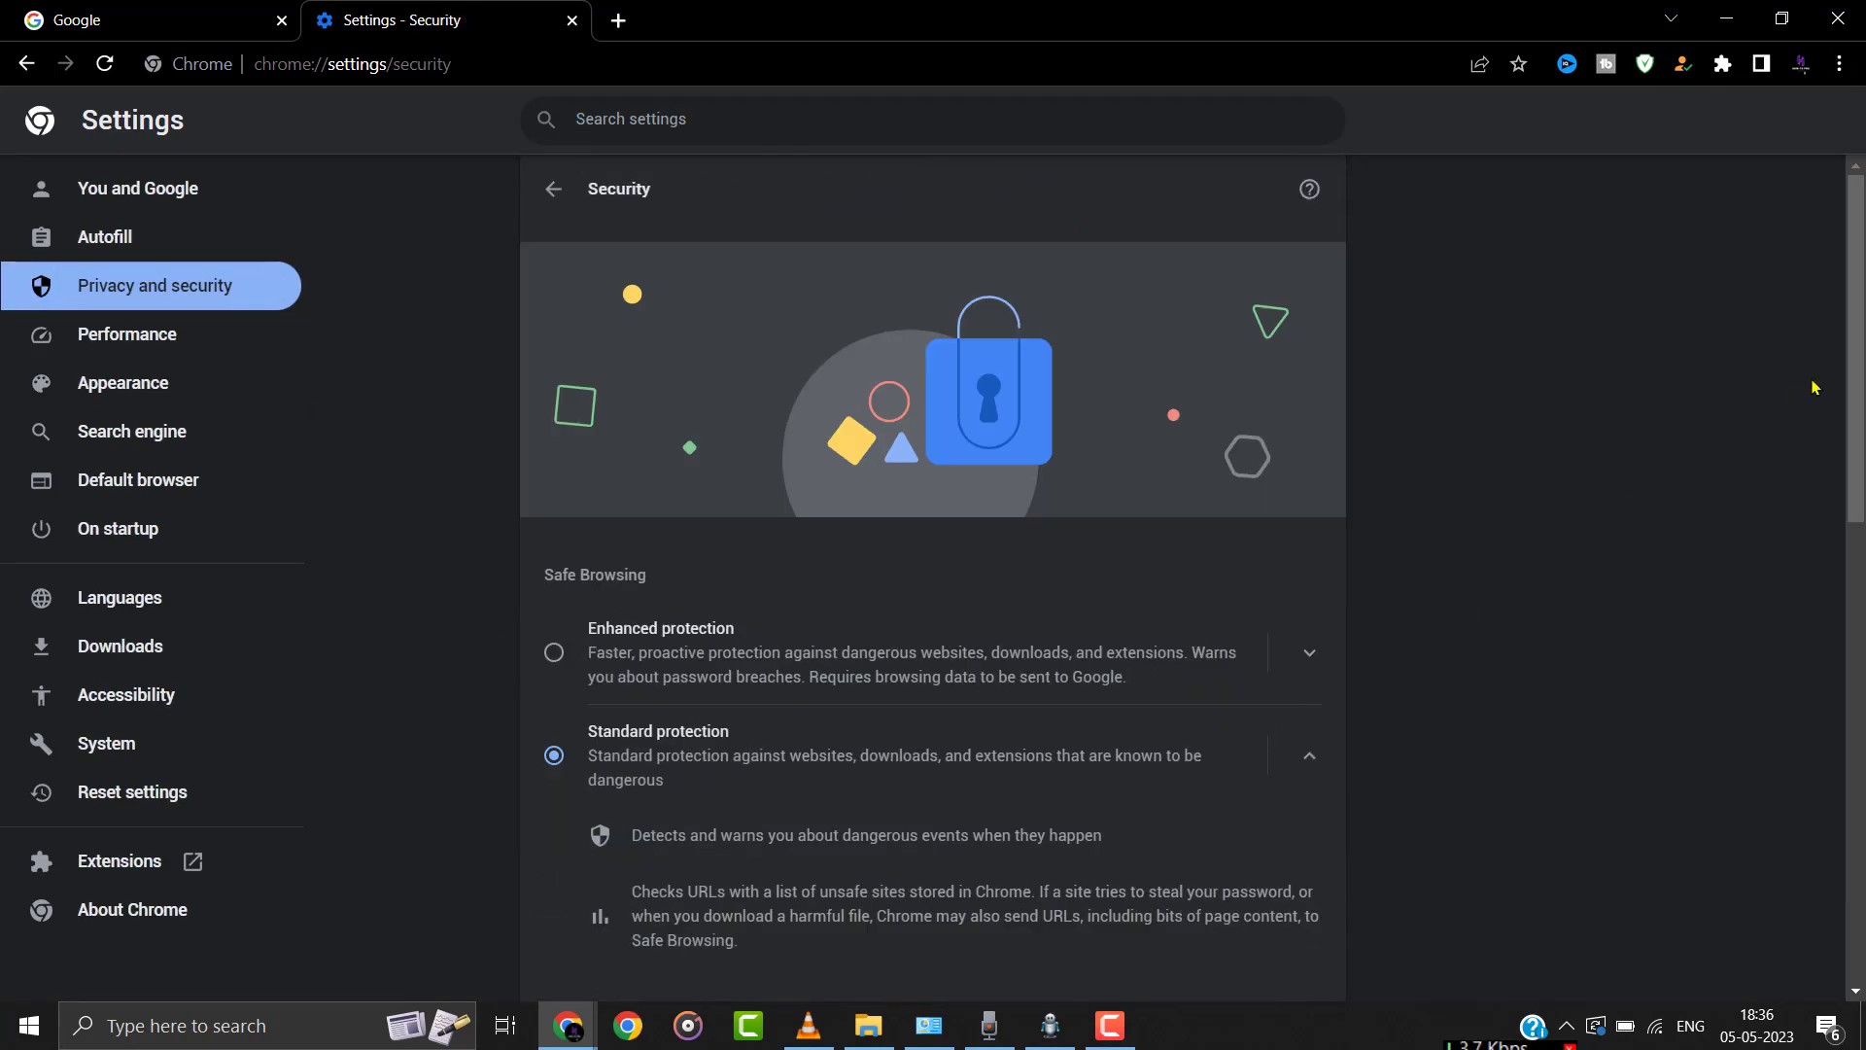
scroll(1191, 583, down, 5)
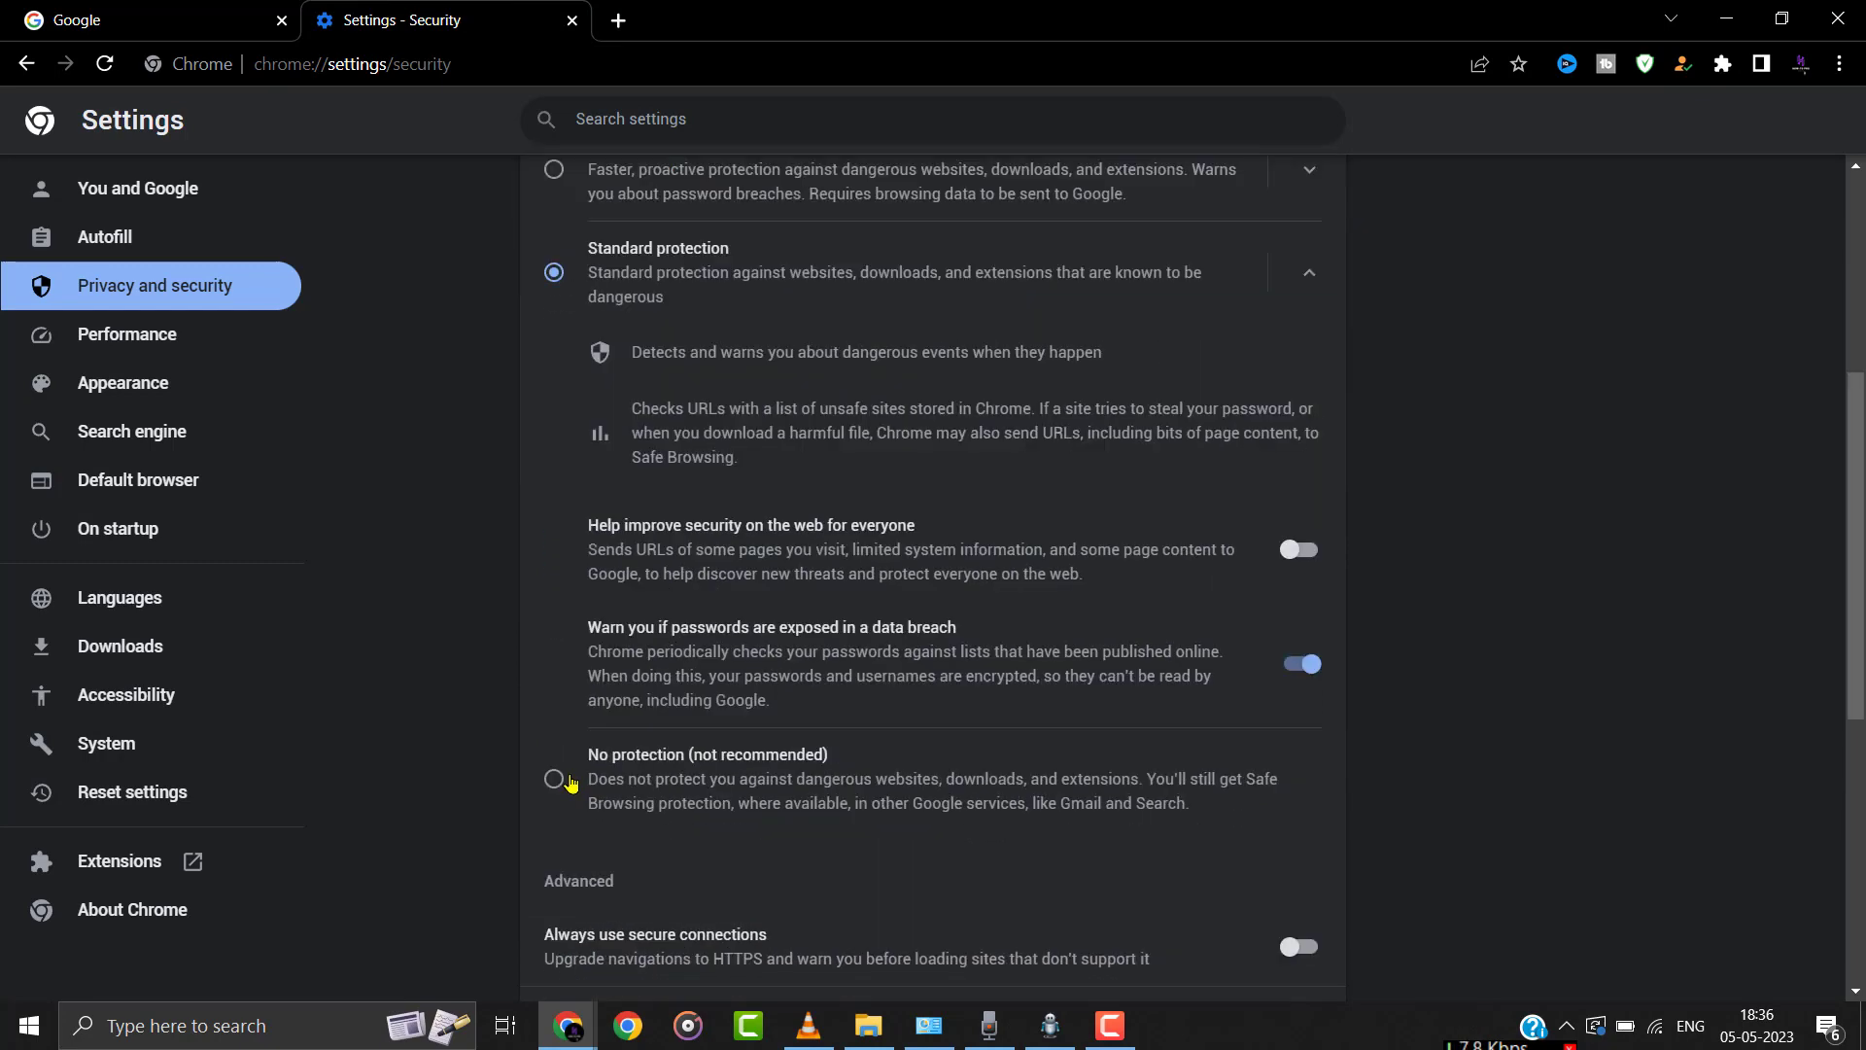
click(554, 778)
click(1177, 630)
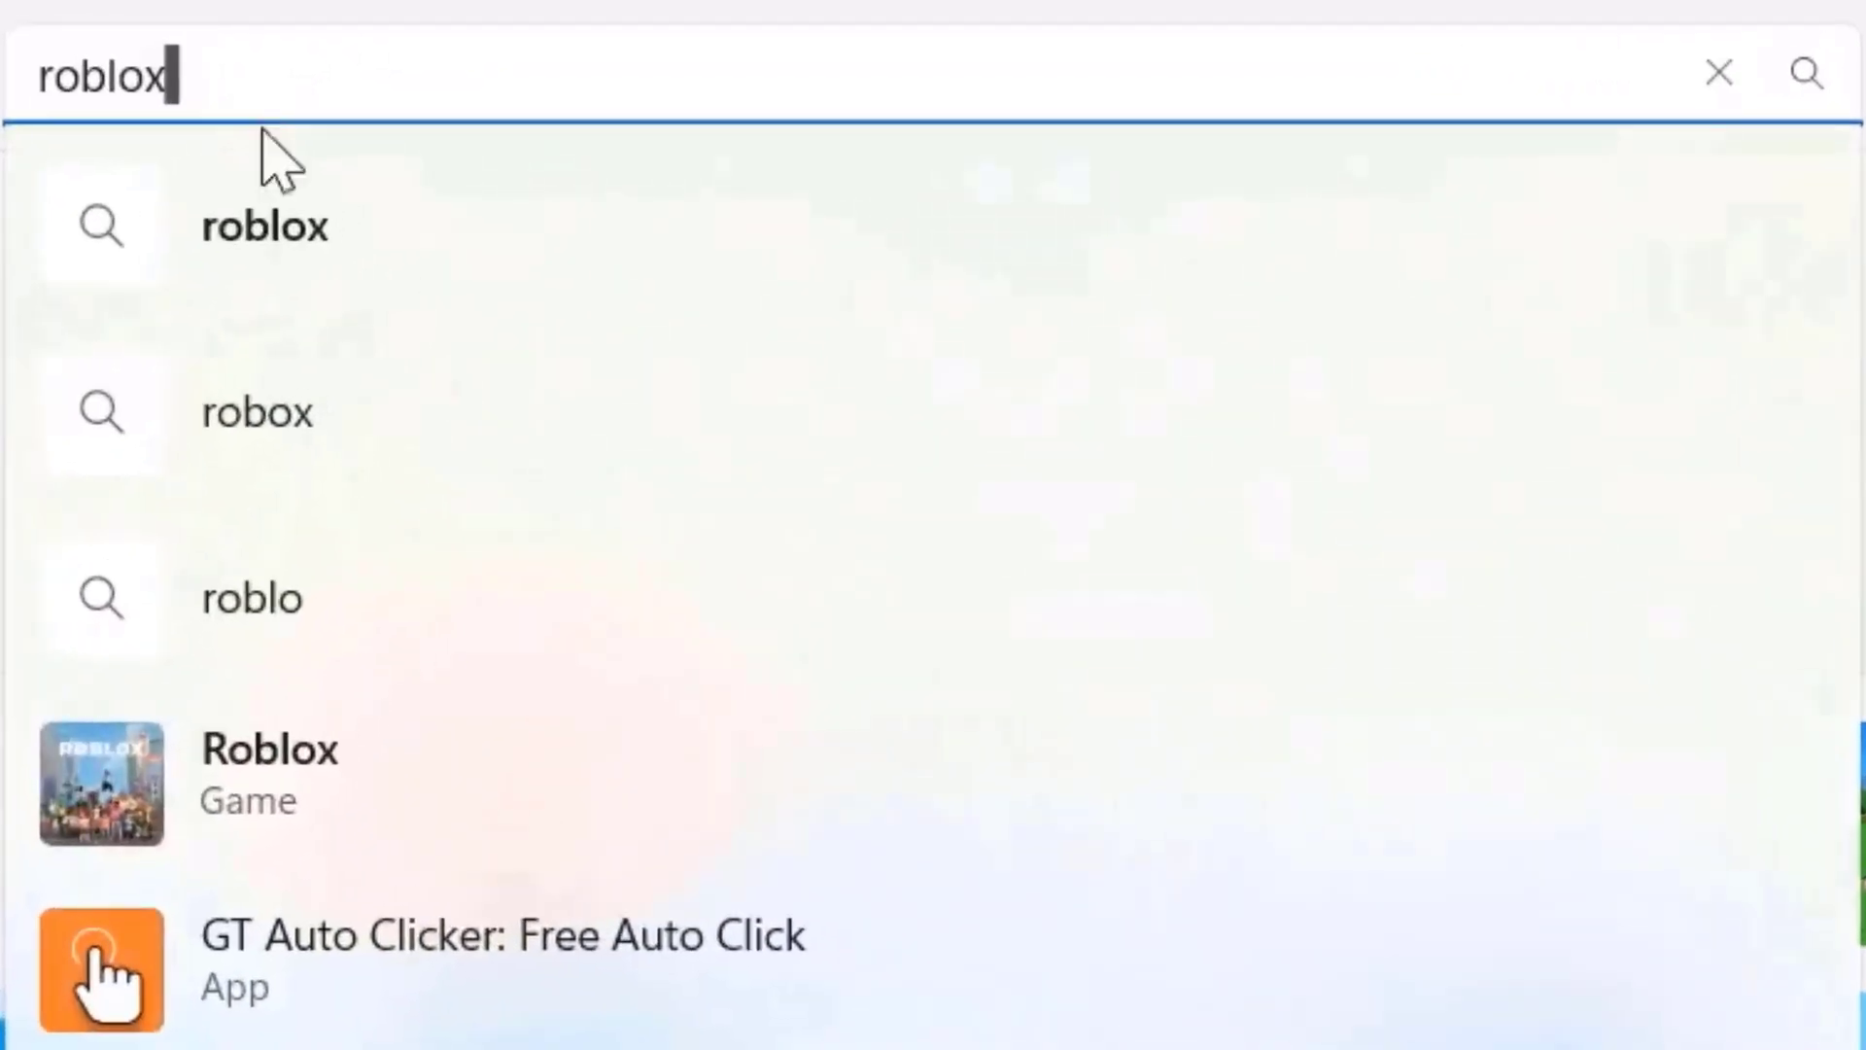
Select the Roblox Game suggestion to open its Store page
click(250, 772)
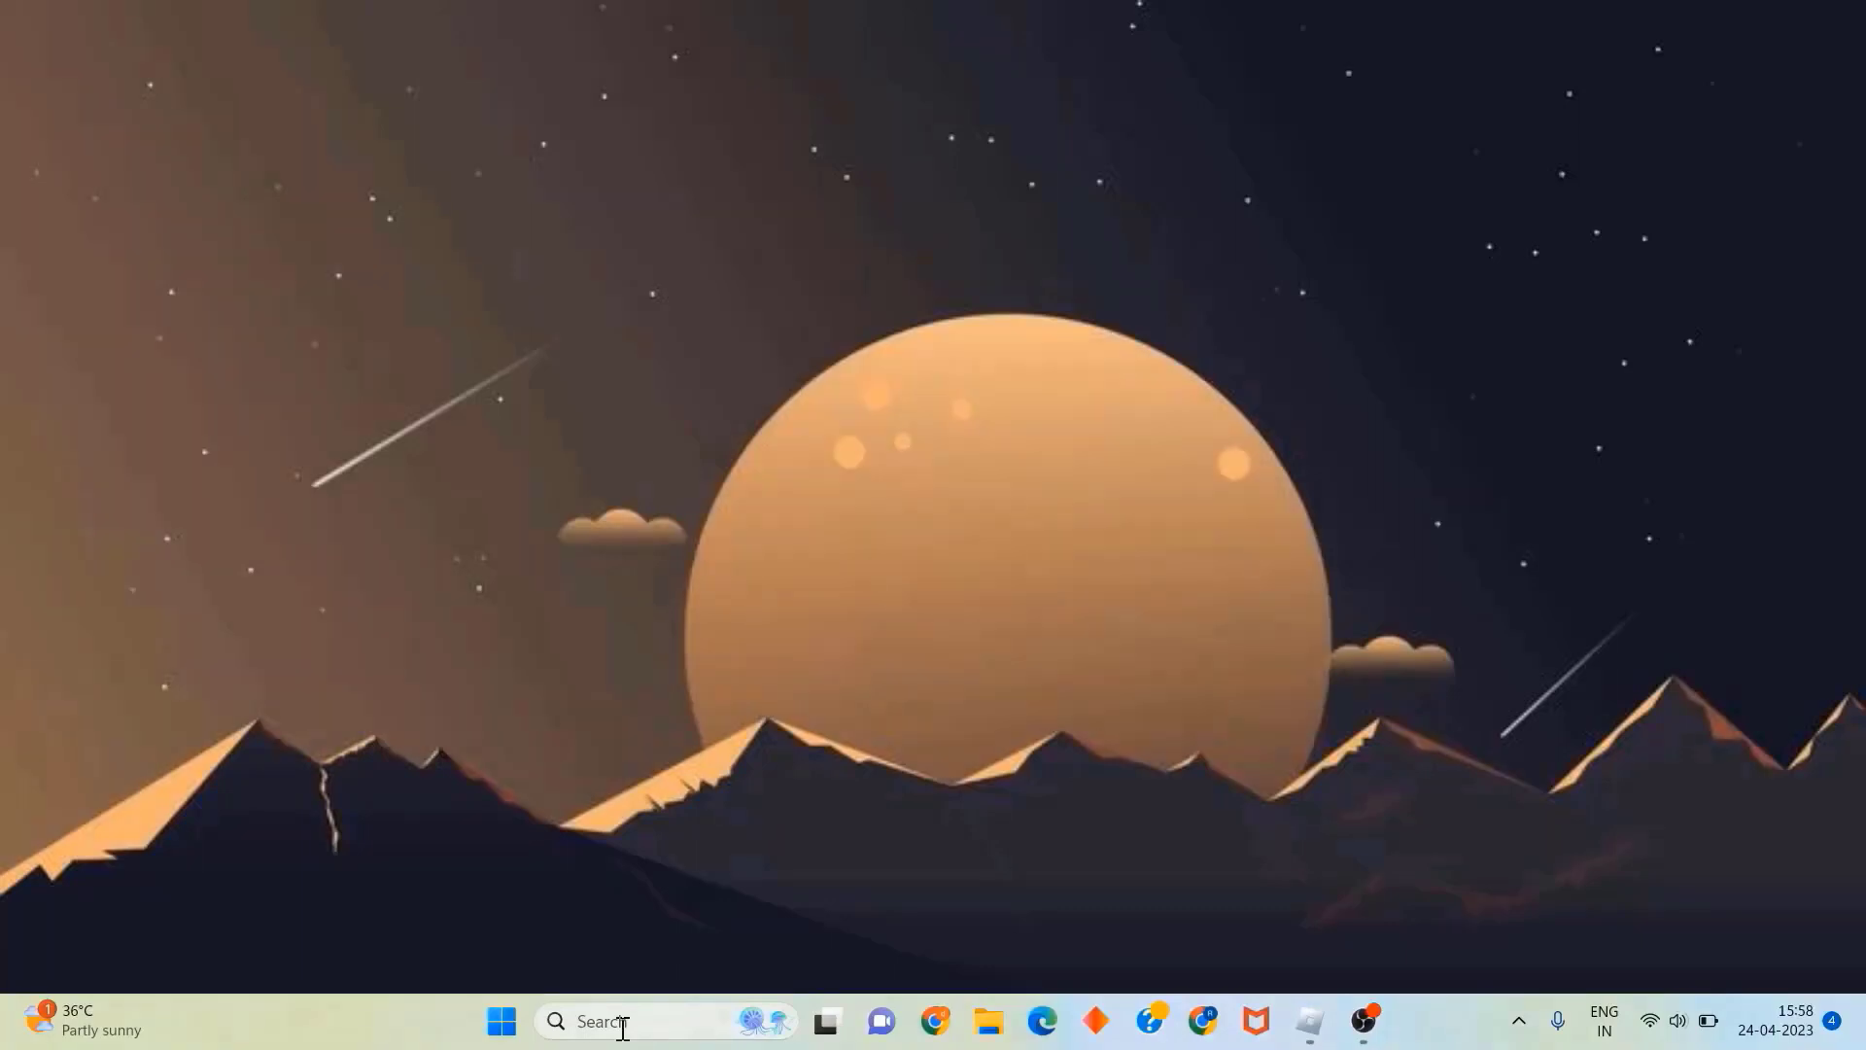
Search 'settings' and open the Windows Settings app
click(622, 1023)
text(settings)
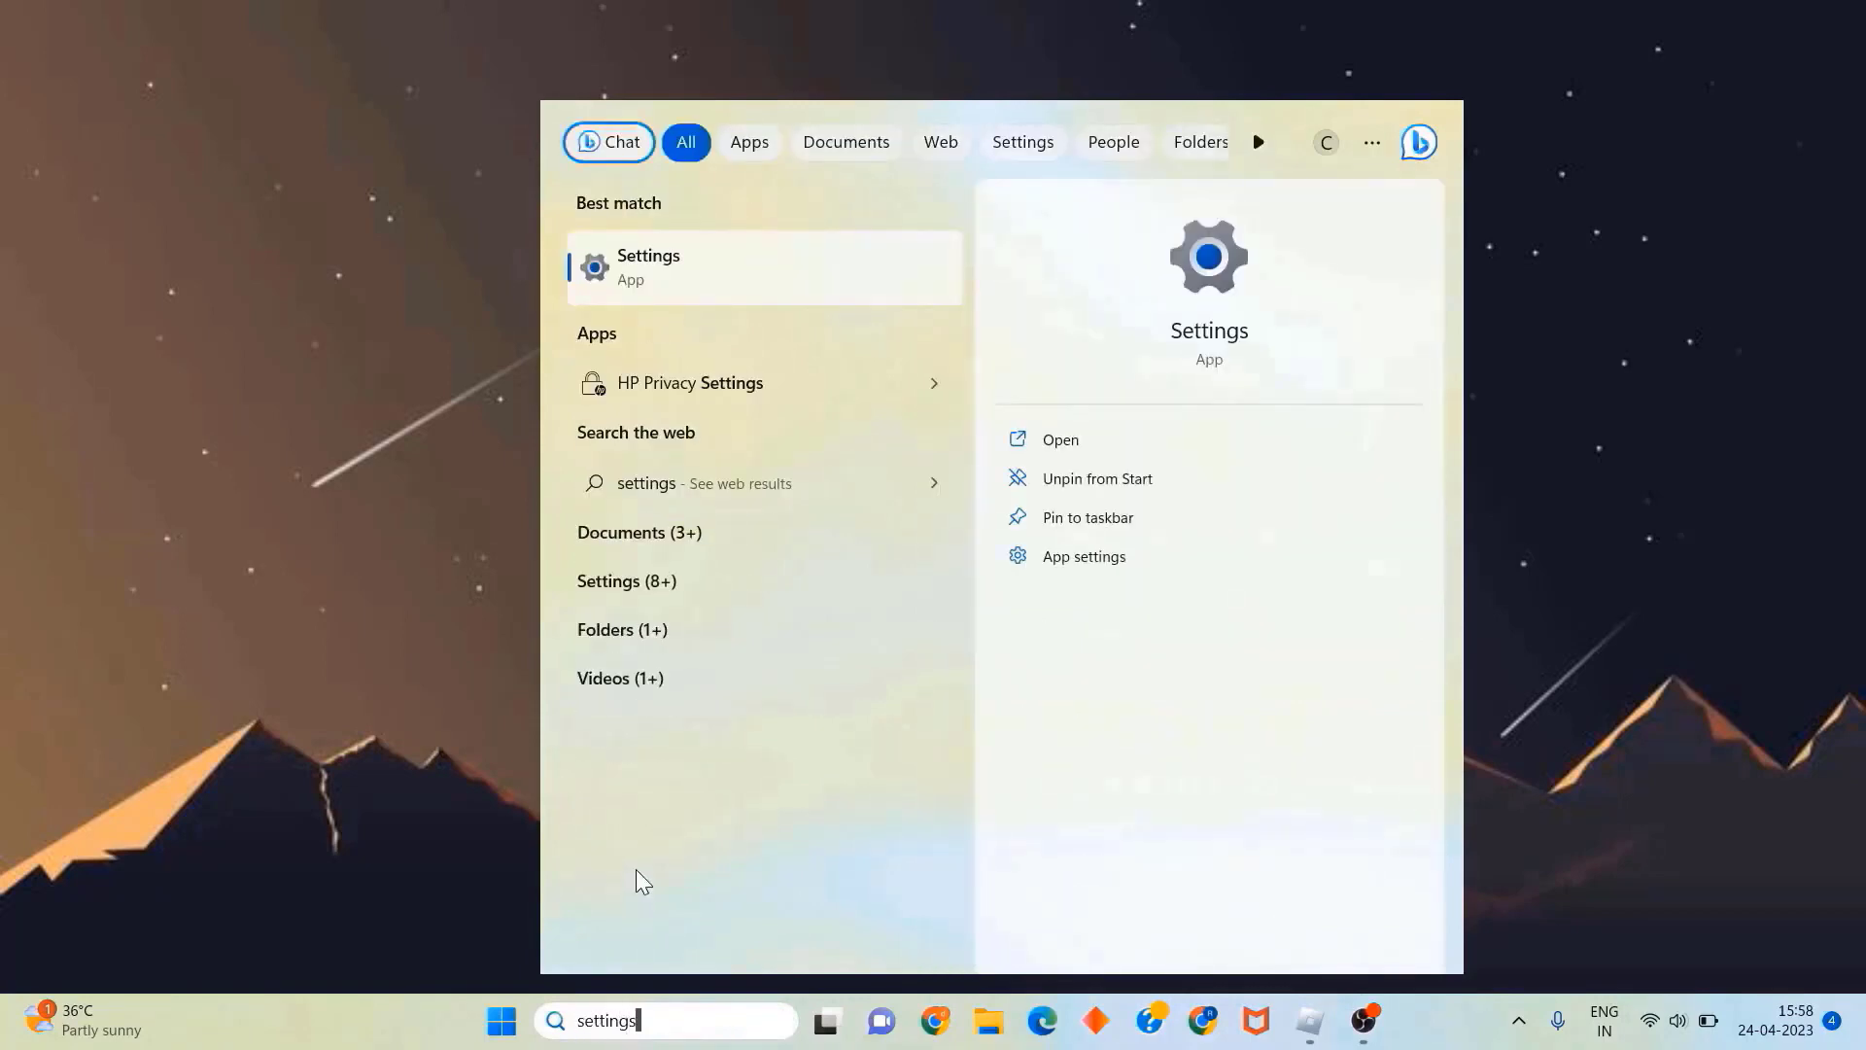
click(684, 270)
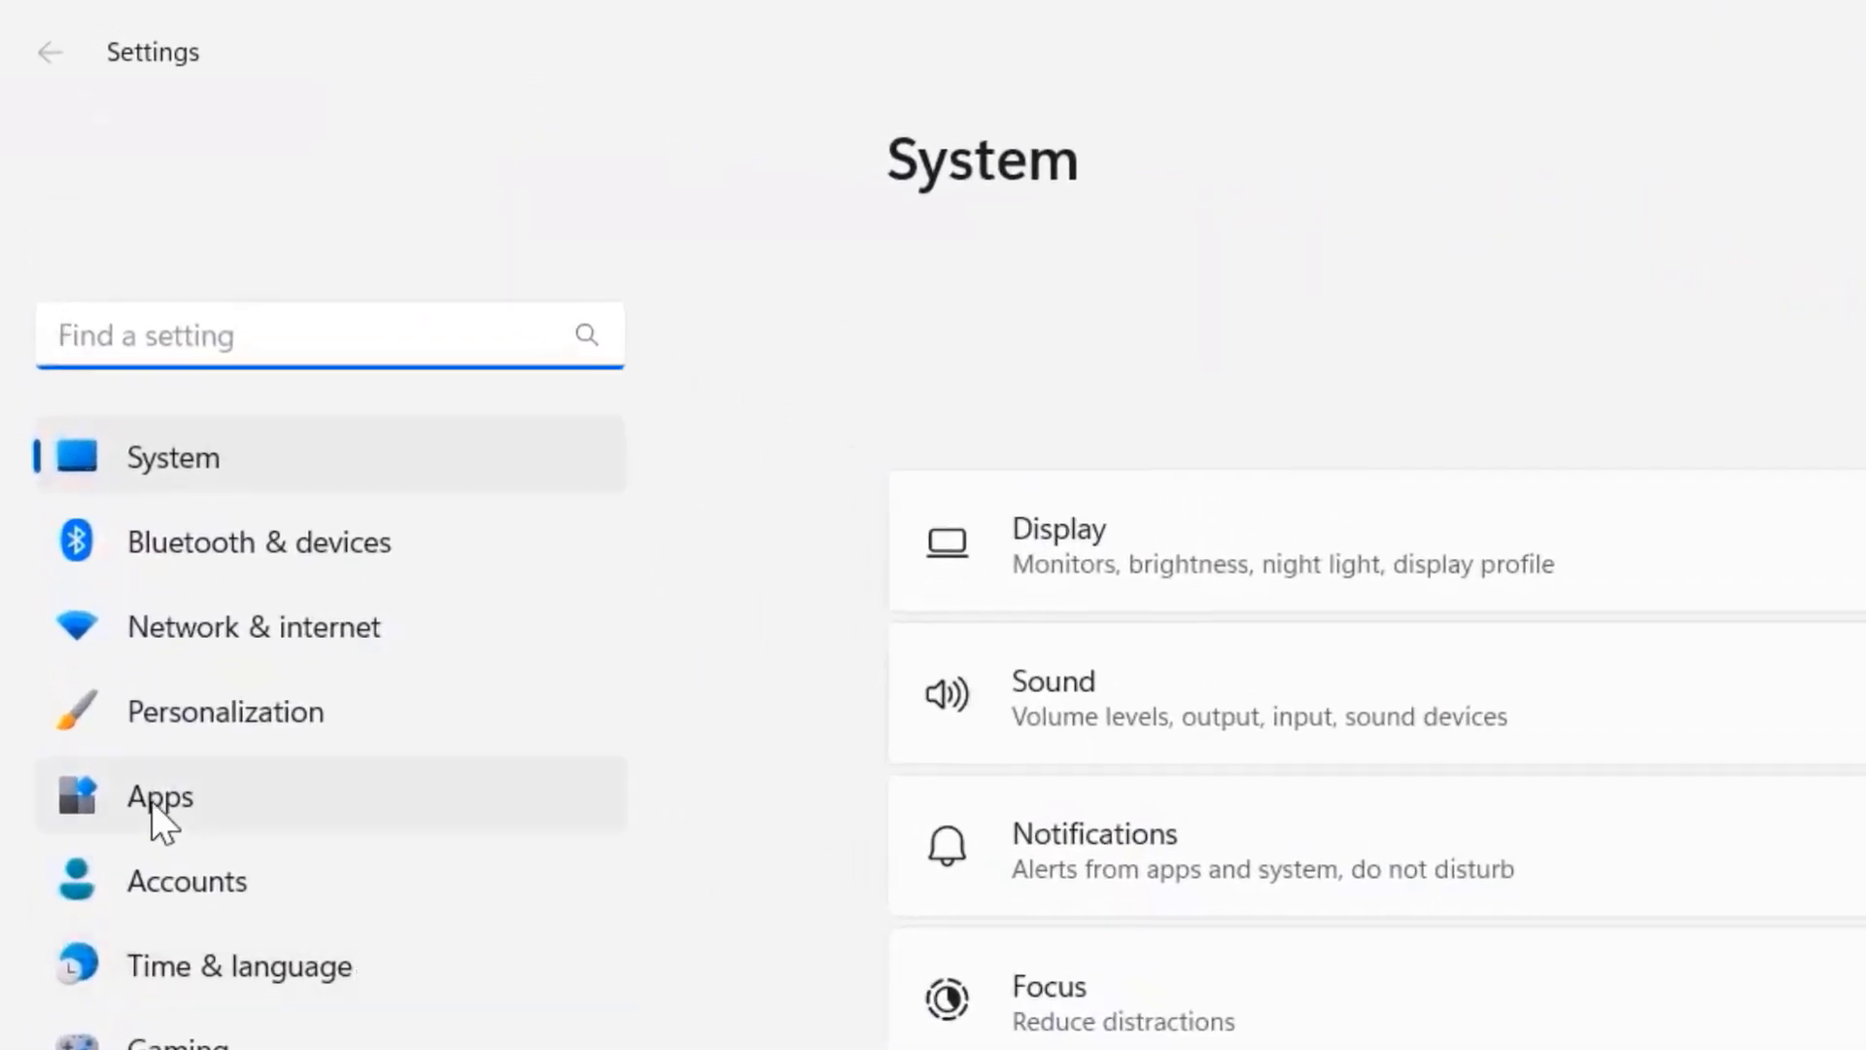
Go to Apps > Installed apps and scroll down to Roblox (798 MB)
click(199, 793)
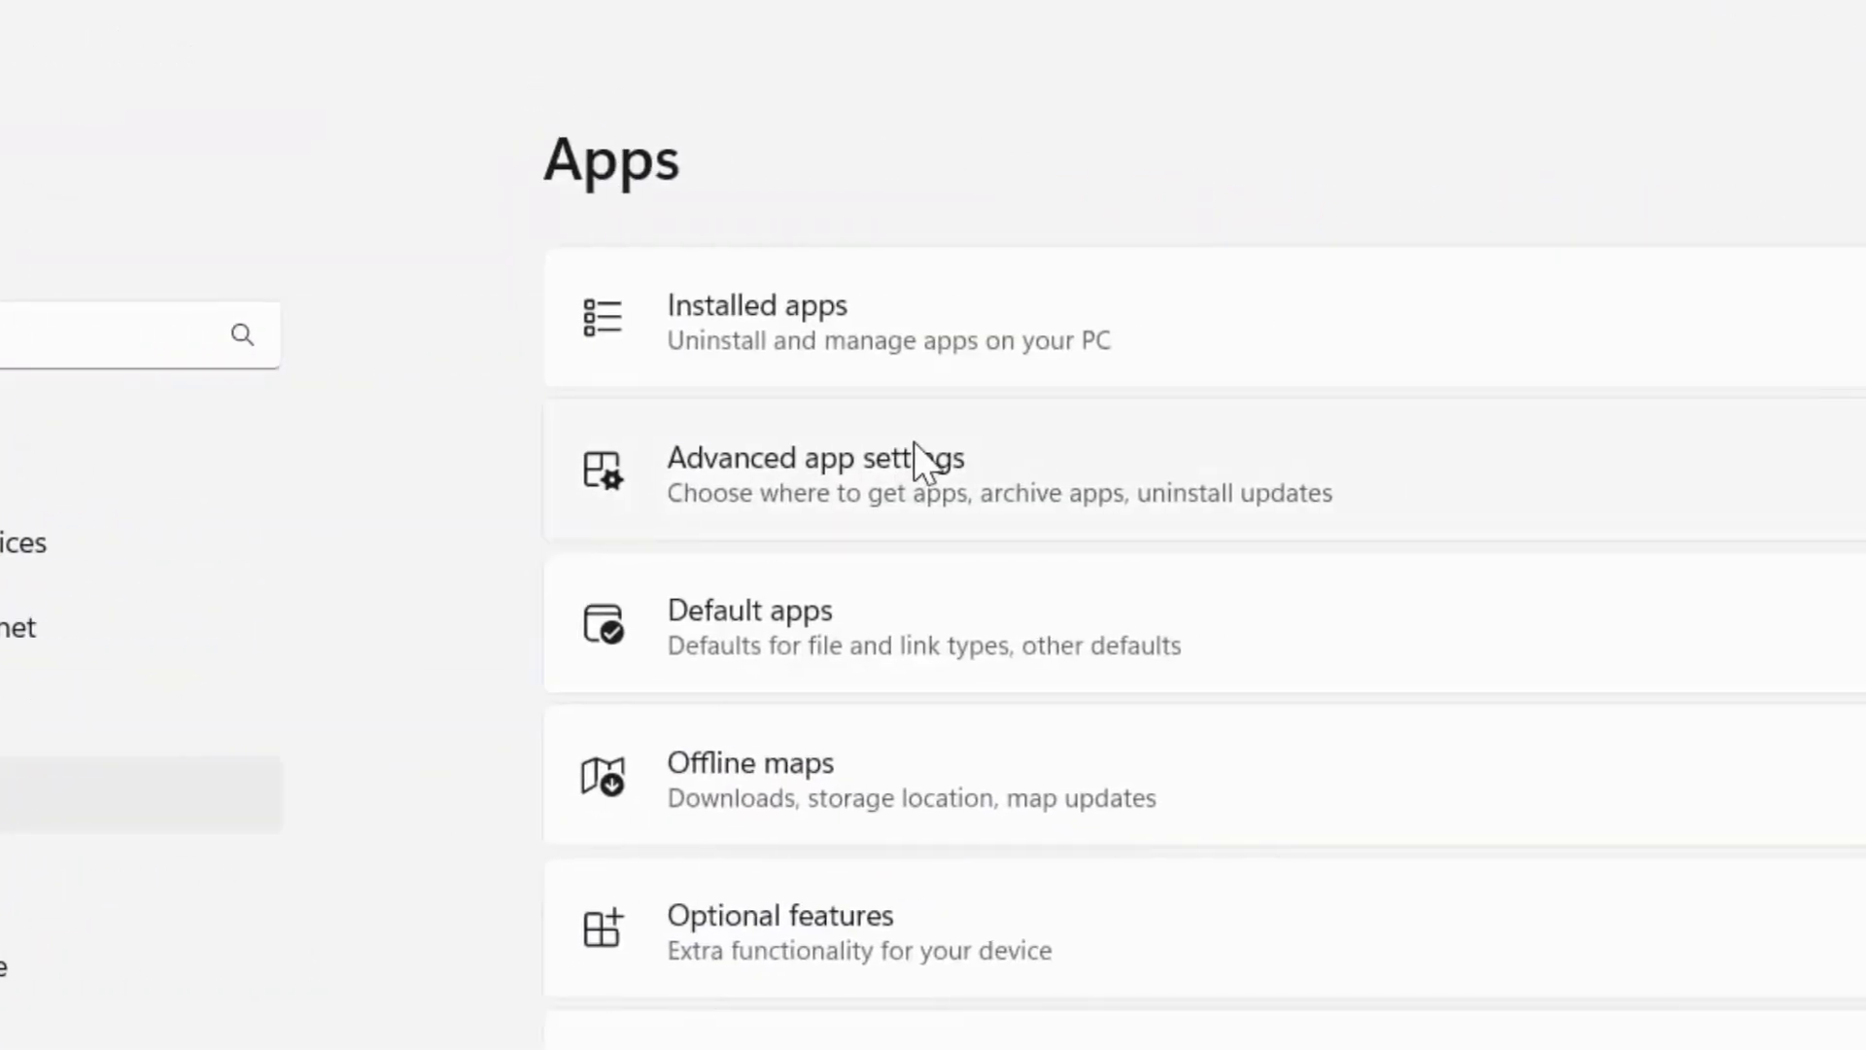
click(735, 342)
scroll(804, 822, down, 10)
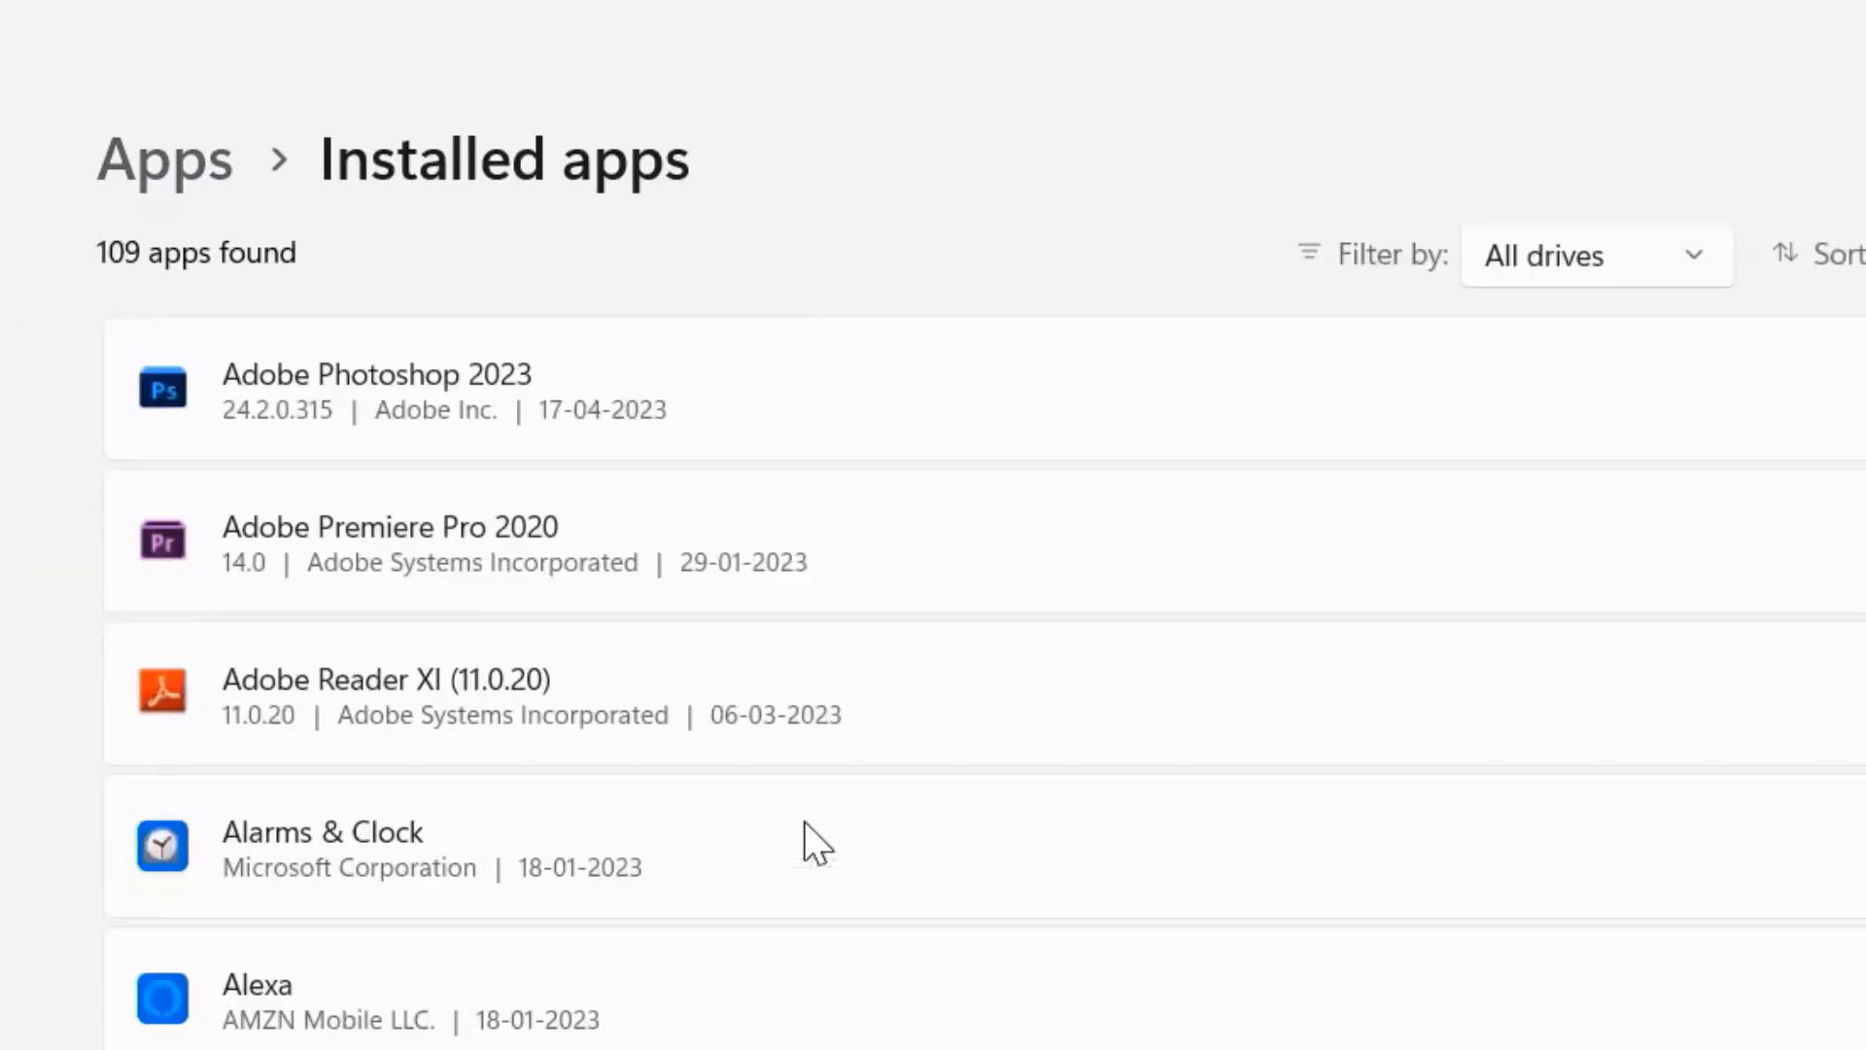
scroll(805, 825, down, 15)
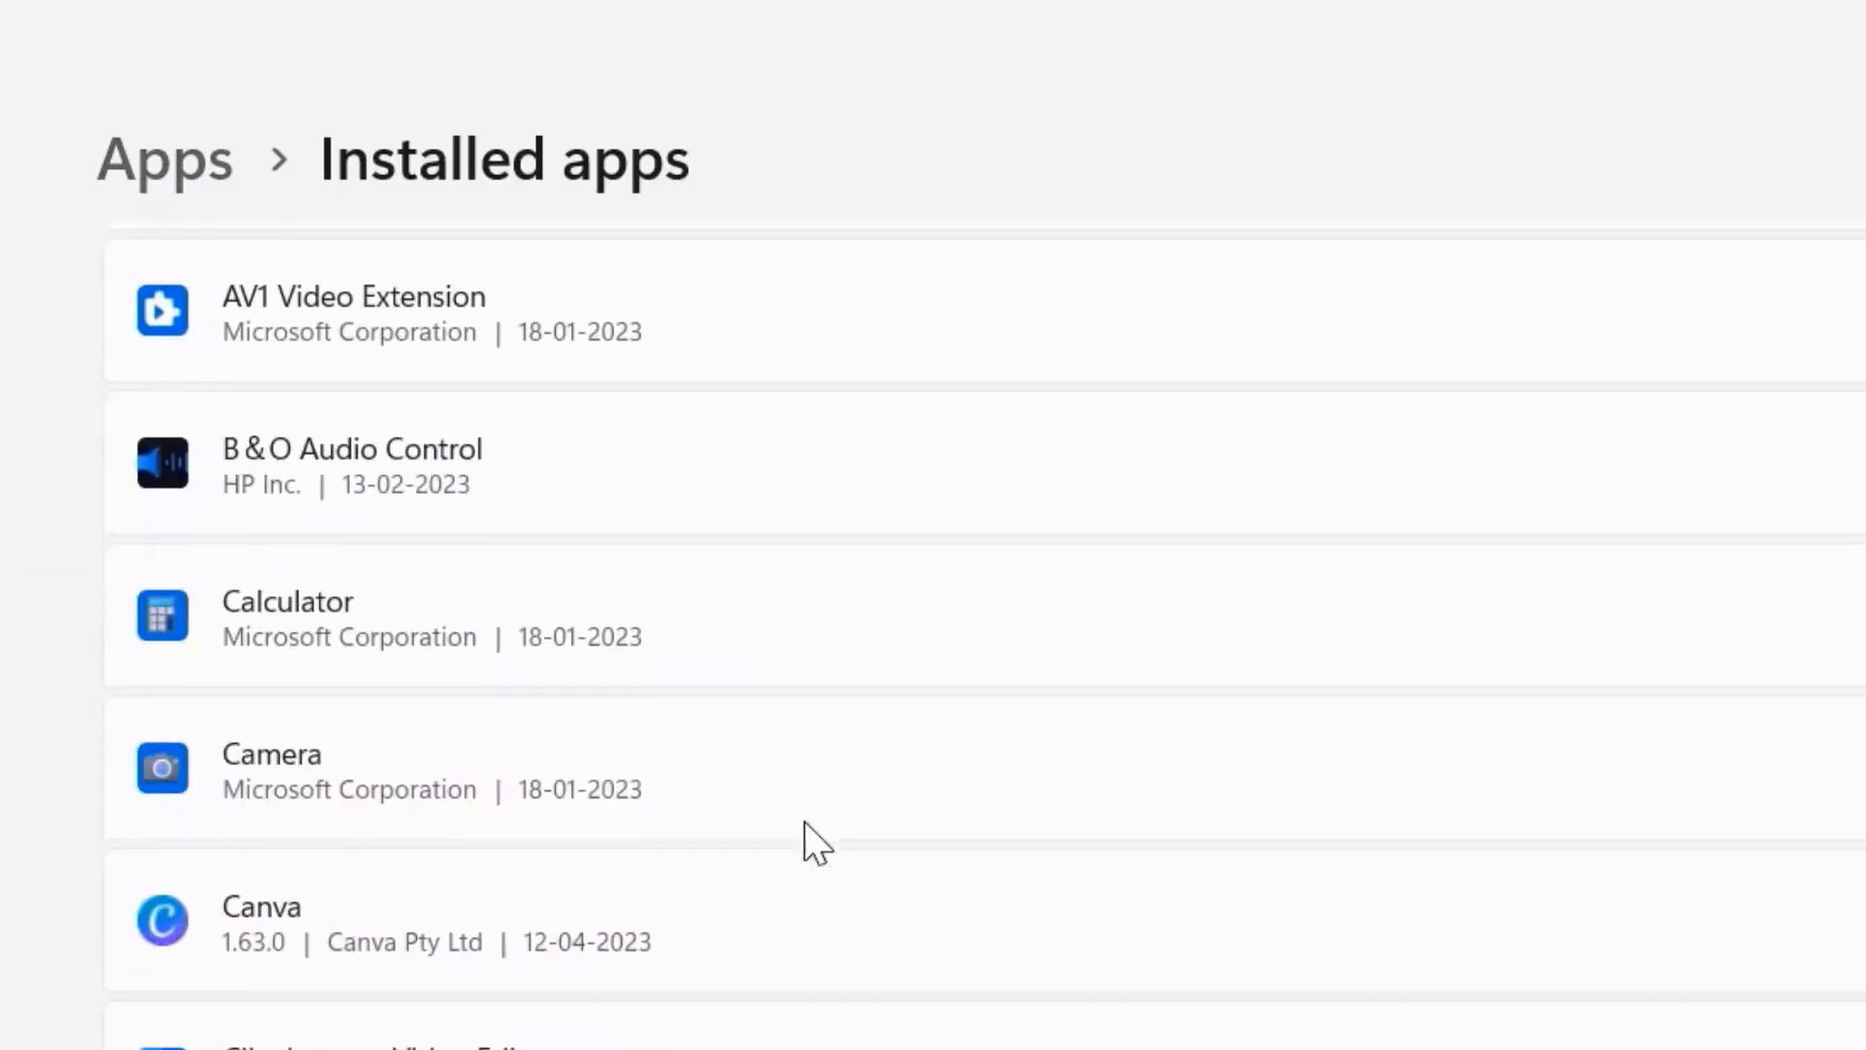
scroll(805, 823, down, 15)
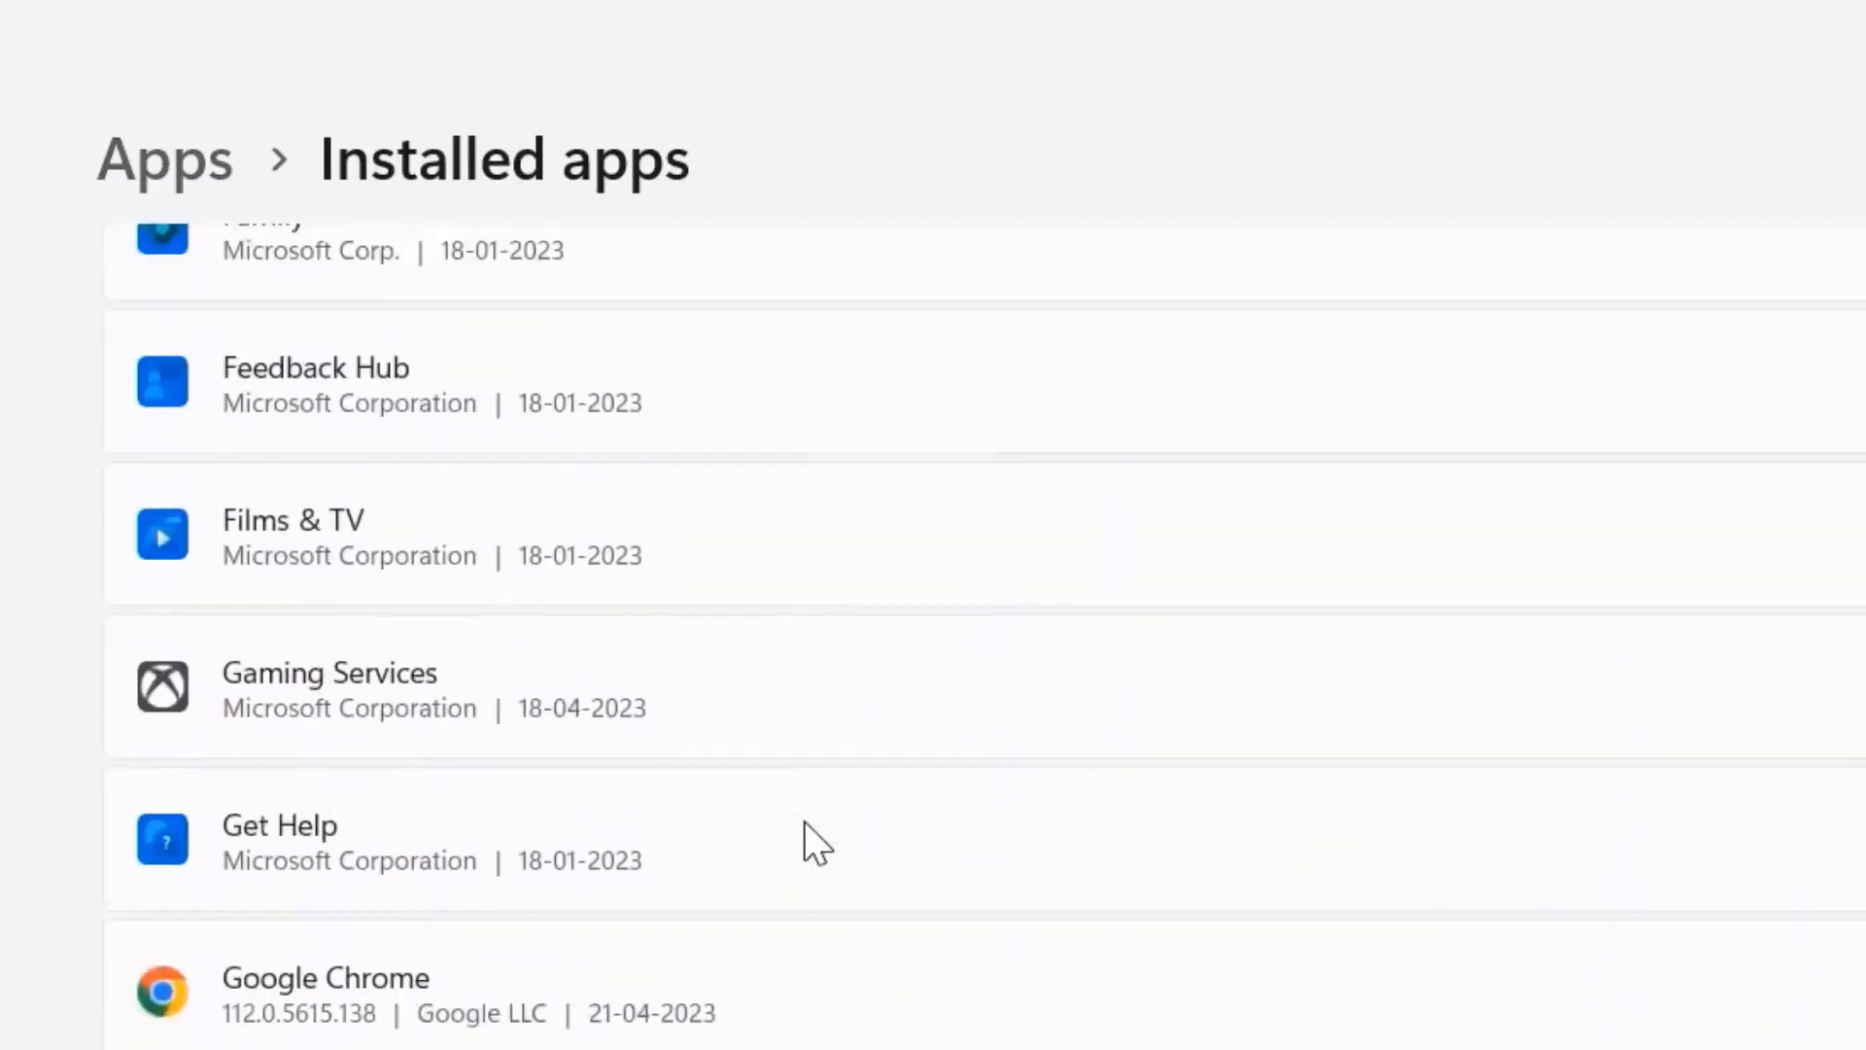
scroll(802, 821, down, 15)
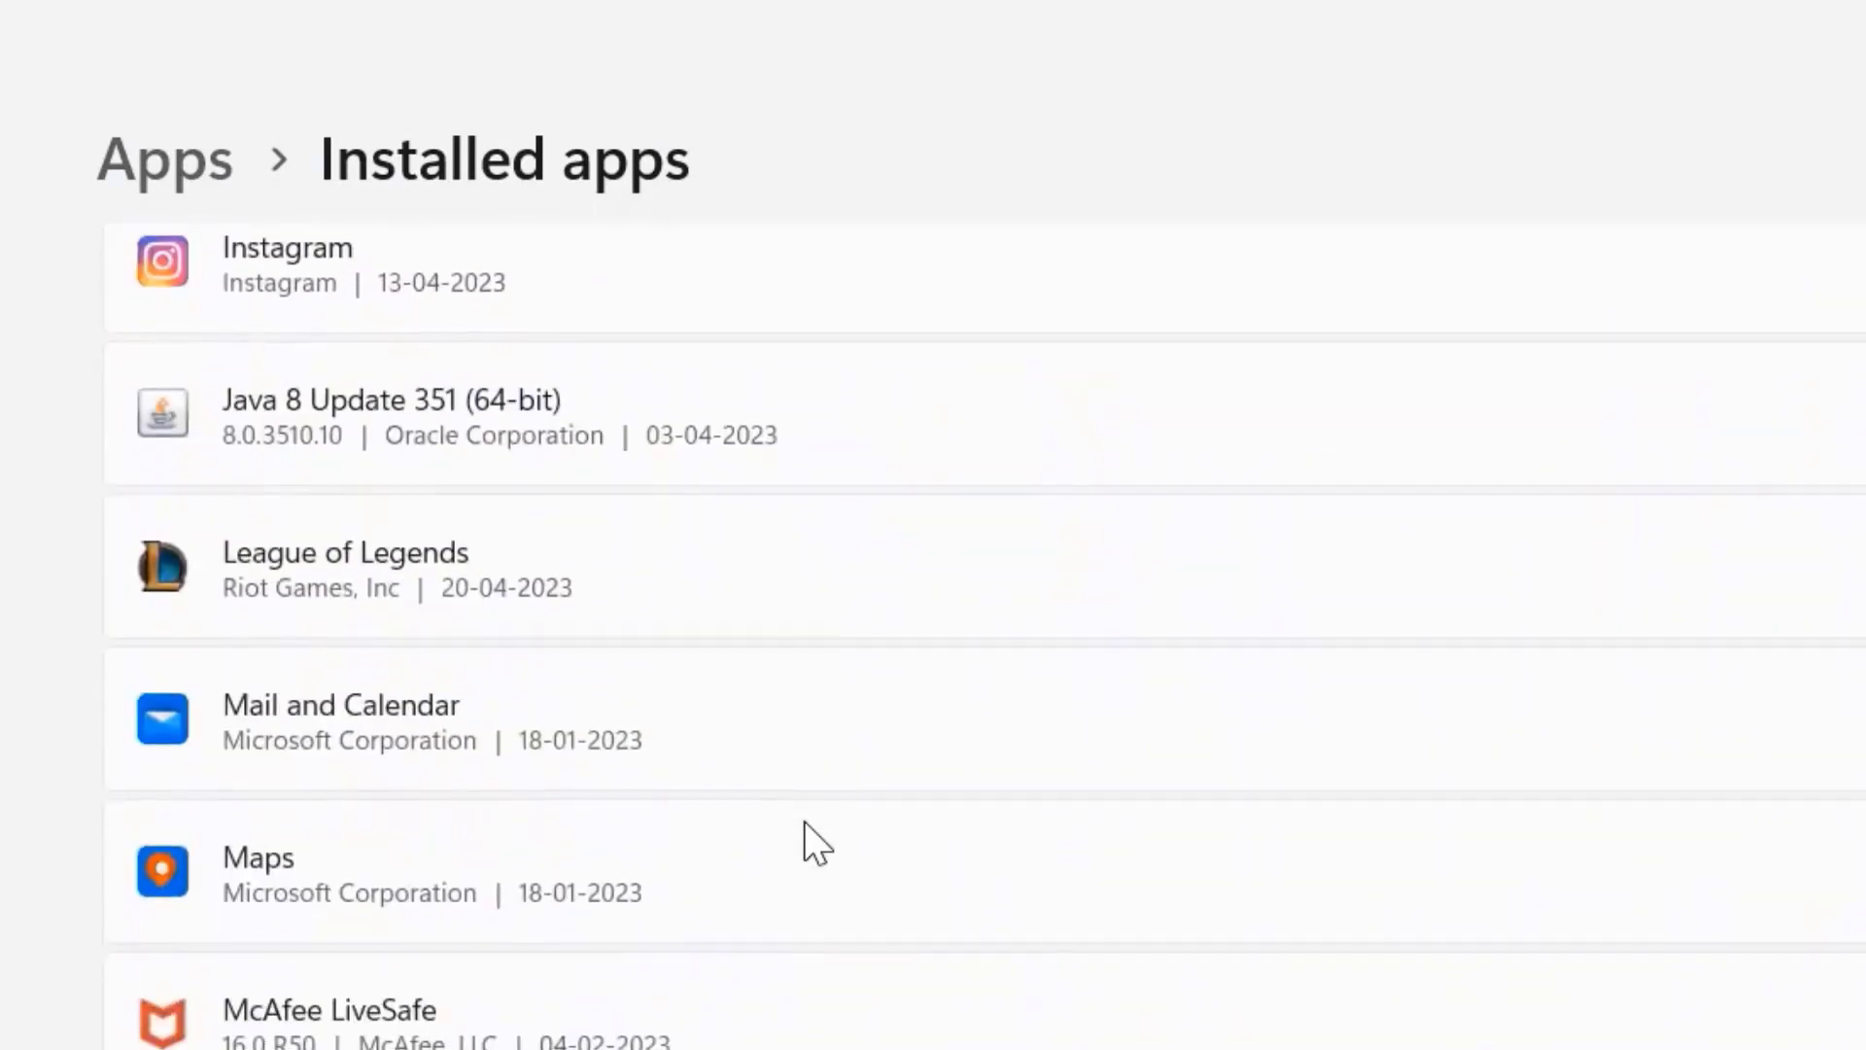
scroll(803, 821, down, 15)
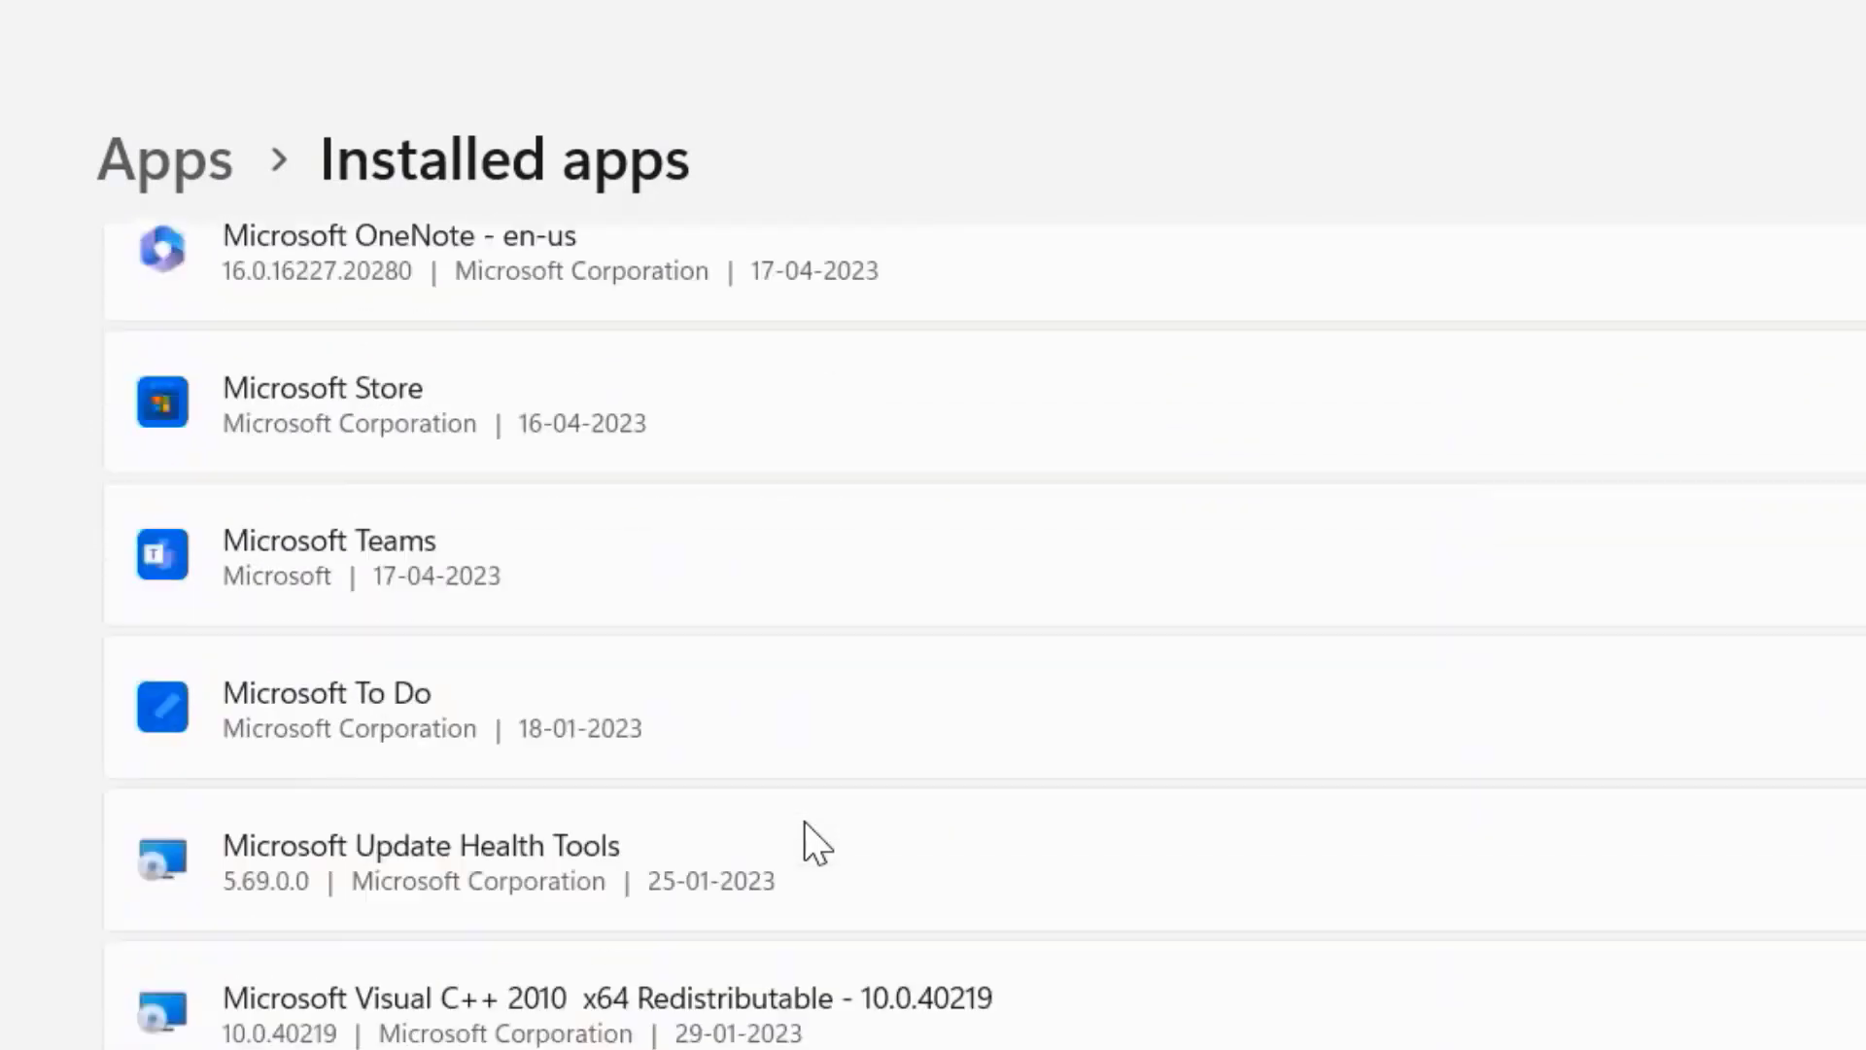
scroll(803, 821, down, 15)
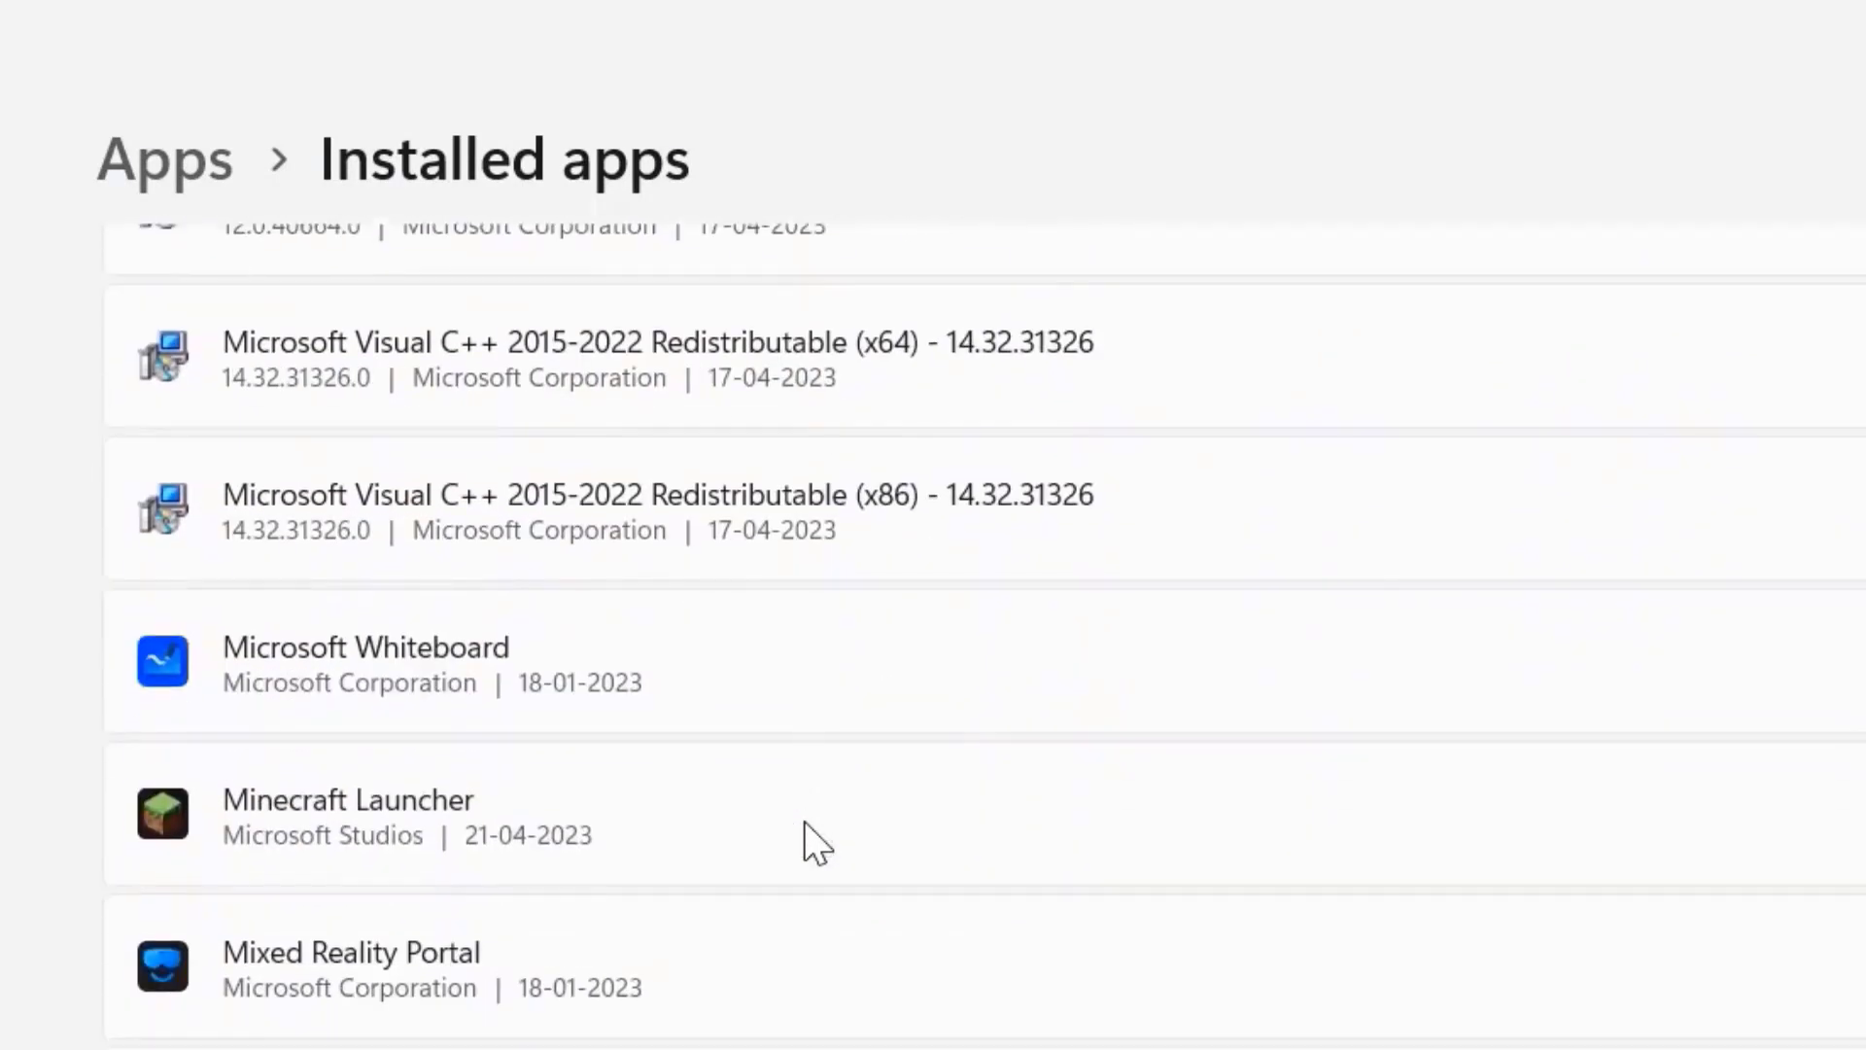
scroll(802, 820, down, 15)
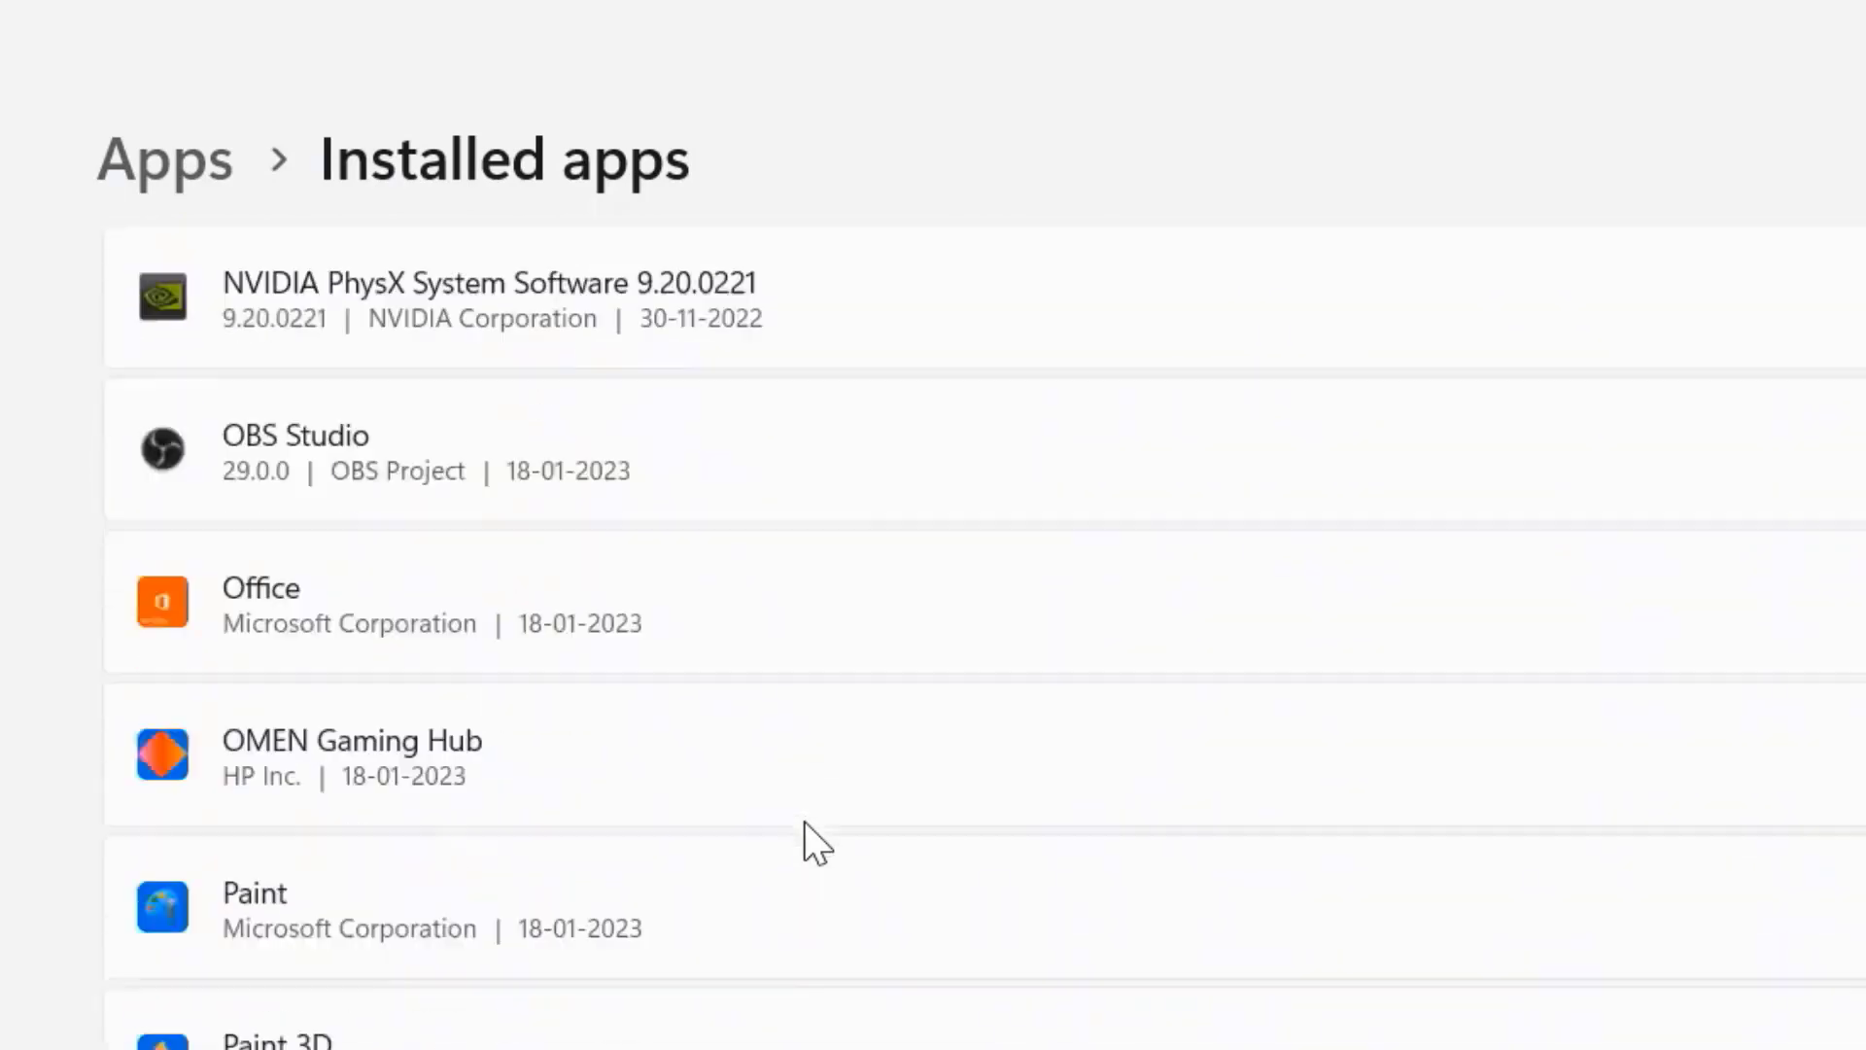
scroll(805, 822, down, 5)
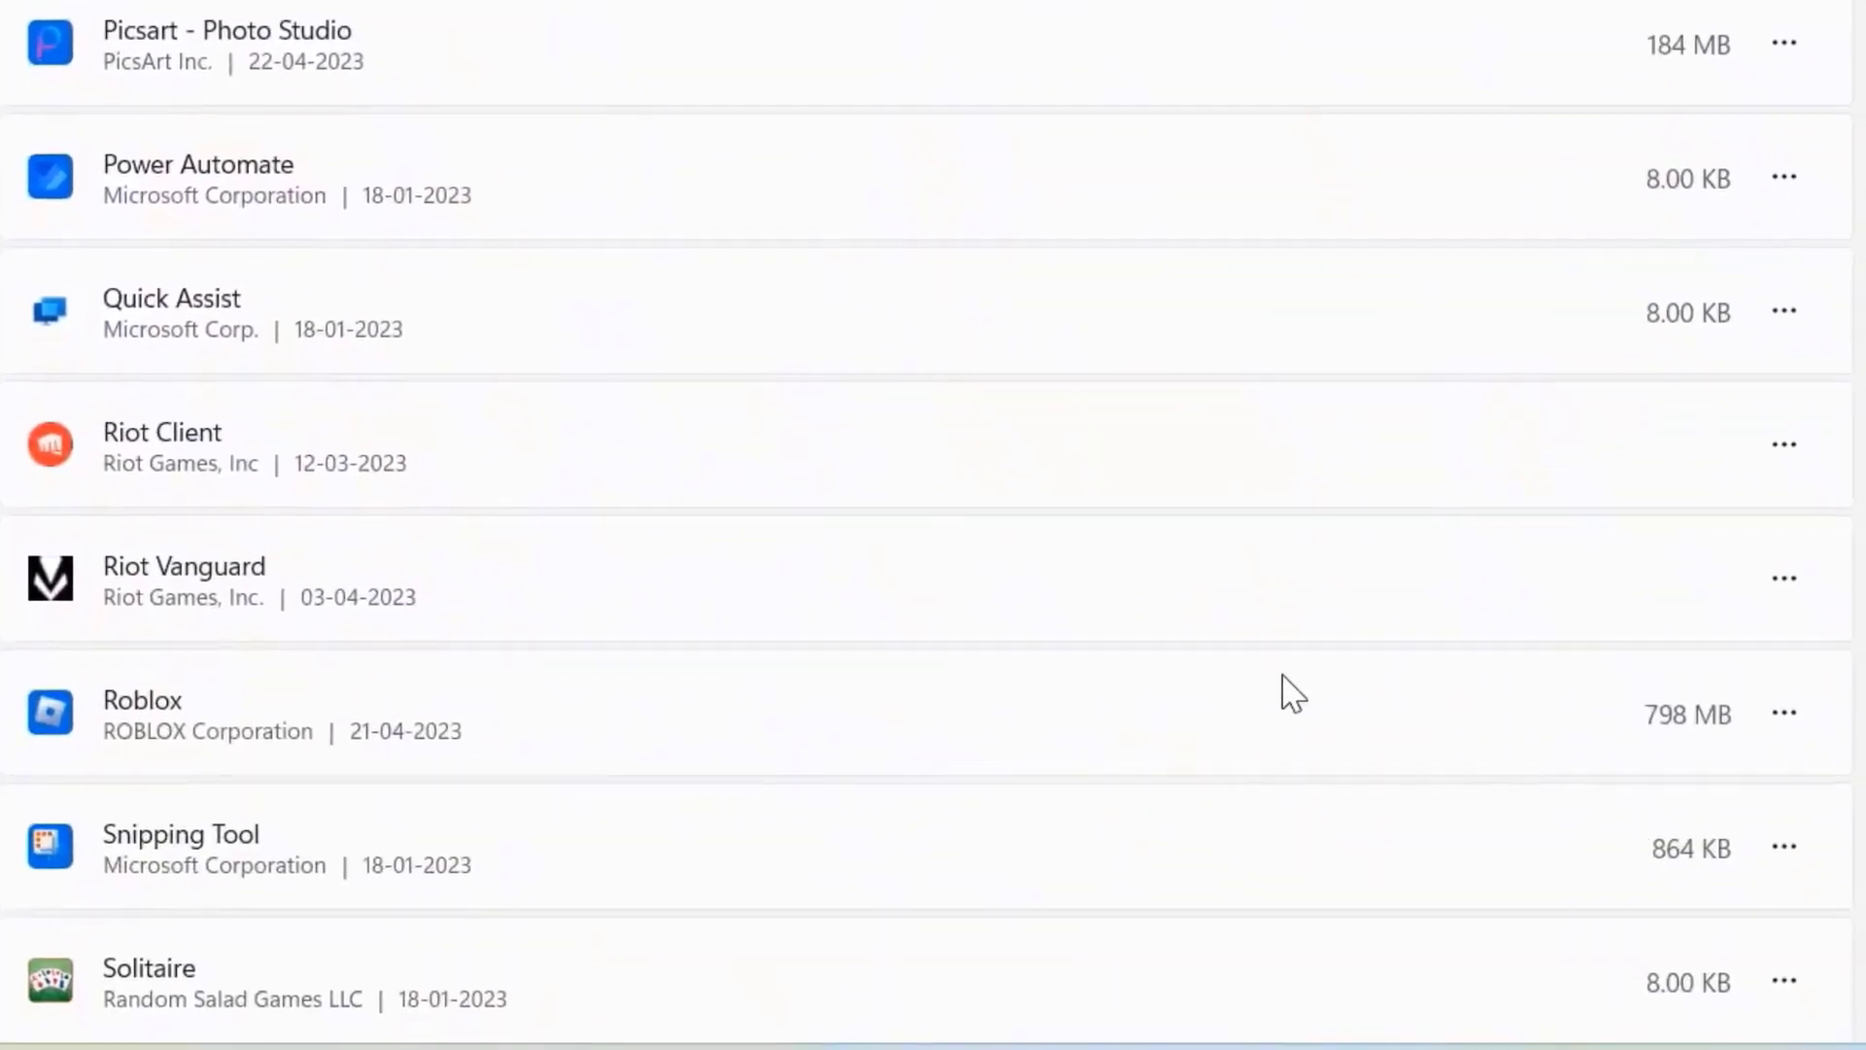
Reset the Roblox app from its Advanced options in the installed apps list
click(1782, 721)
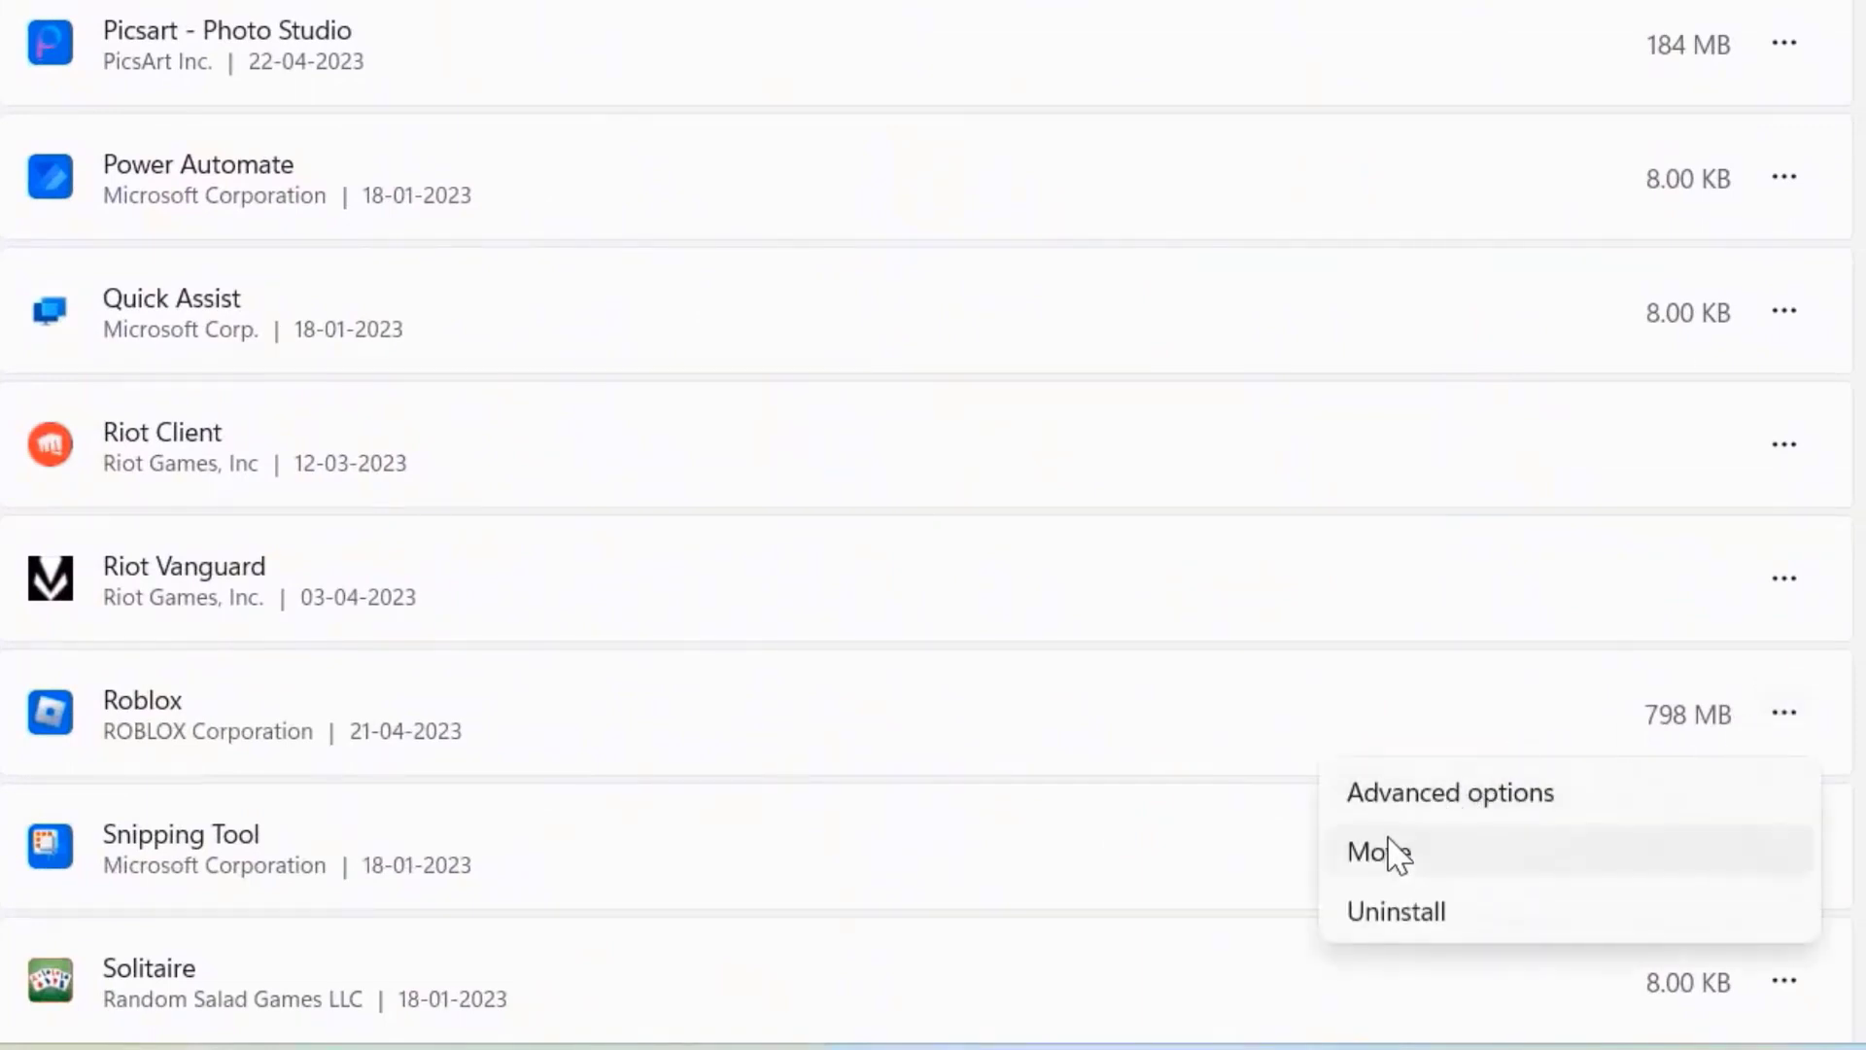
click(1438, 795)
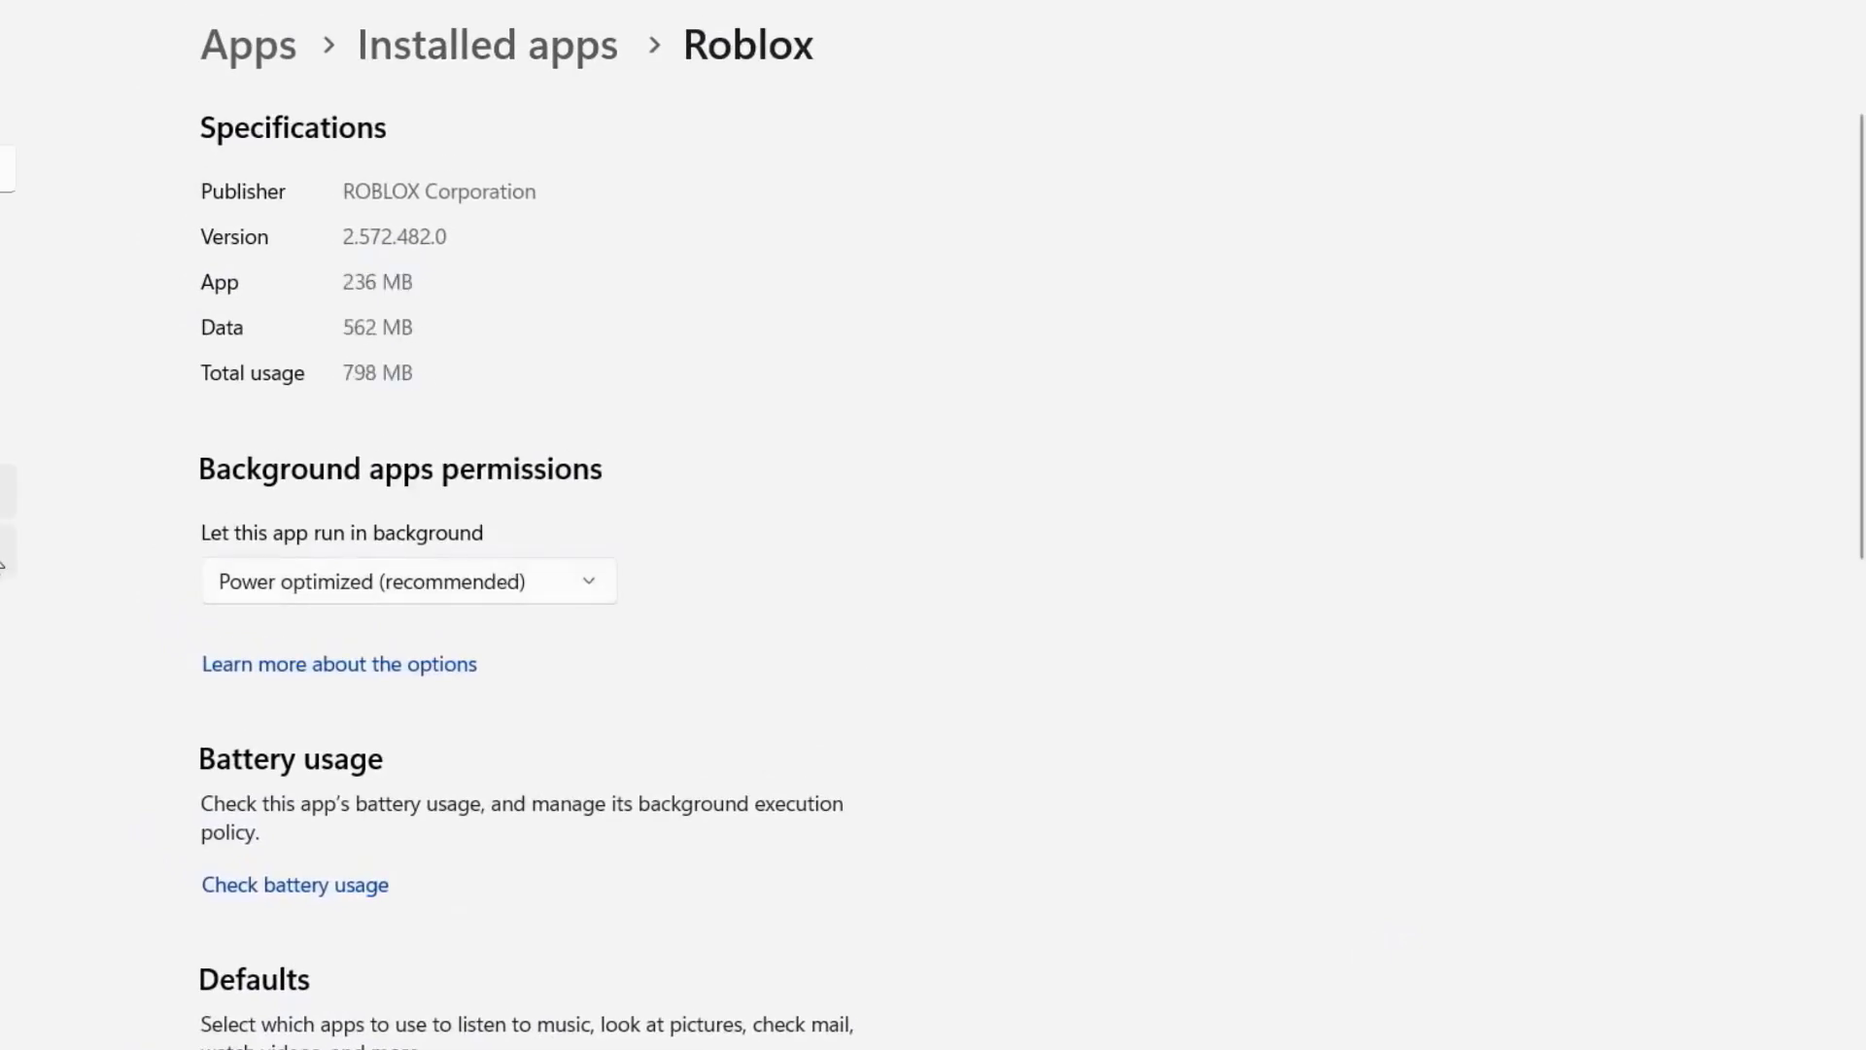
scroll(597, 855, down, 4)
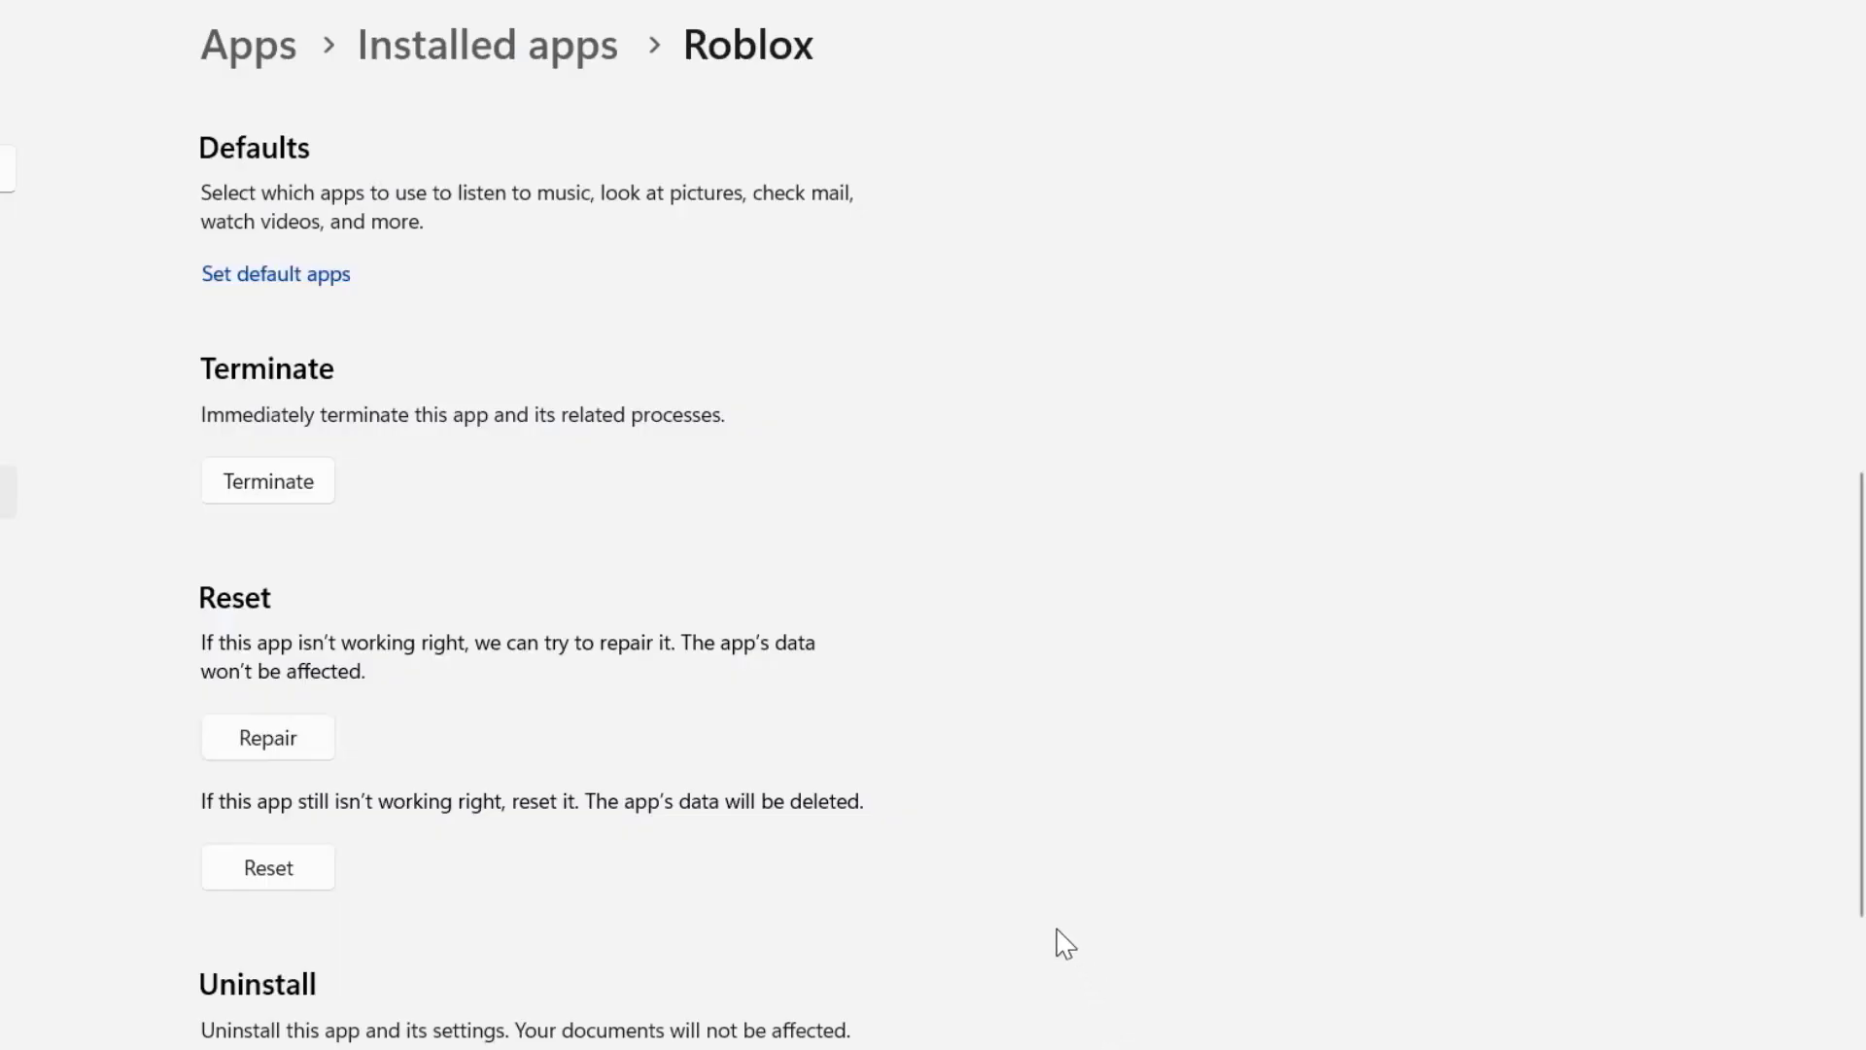
click(281, 886)
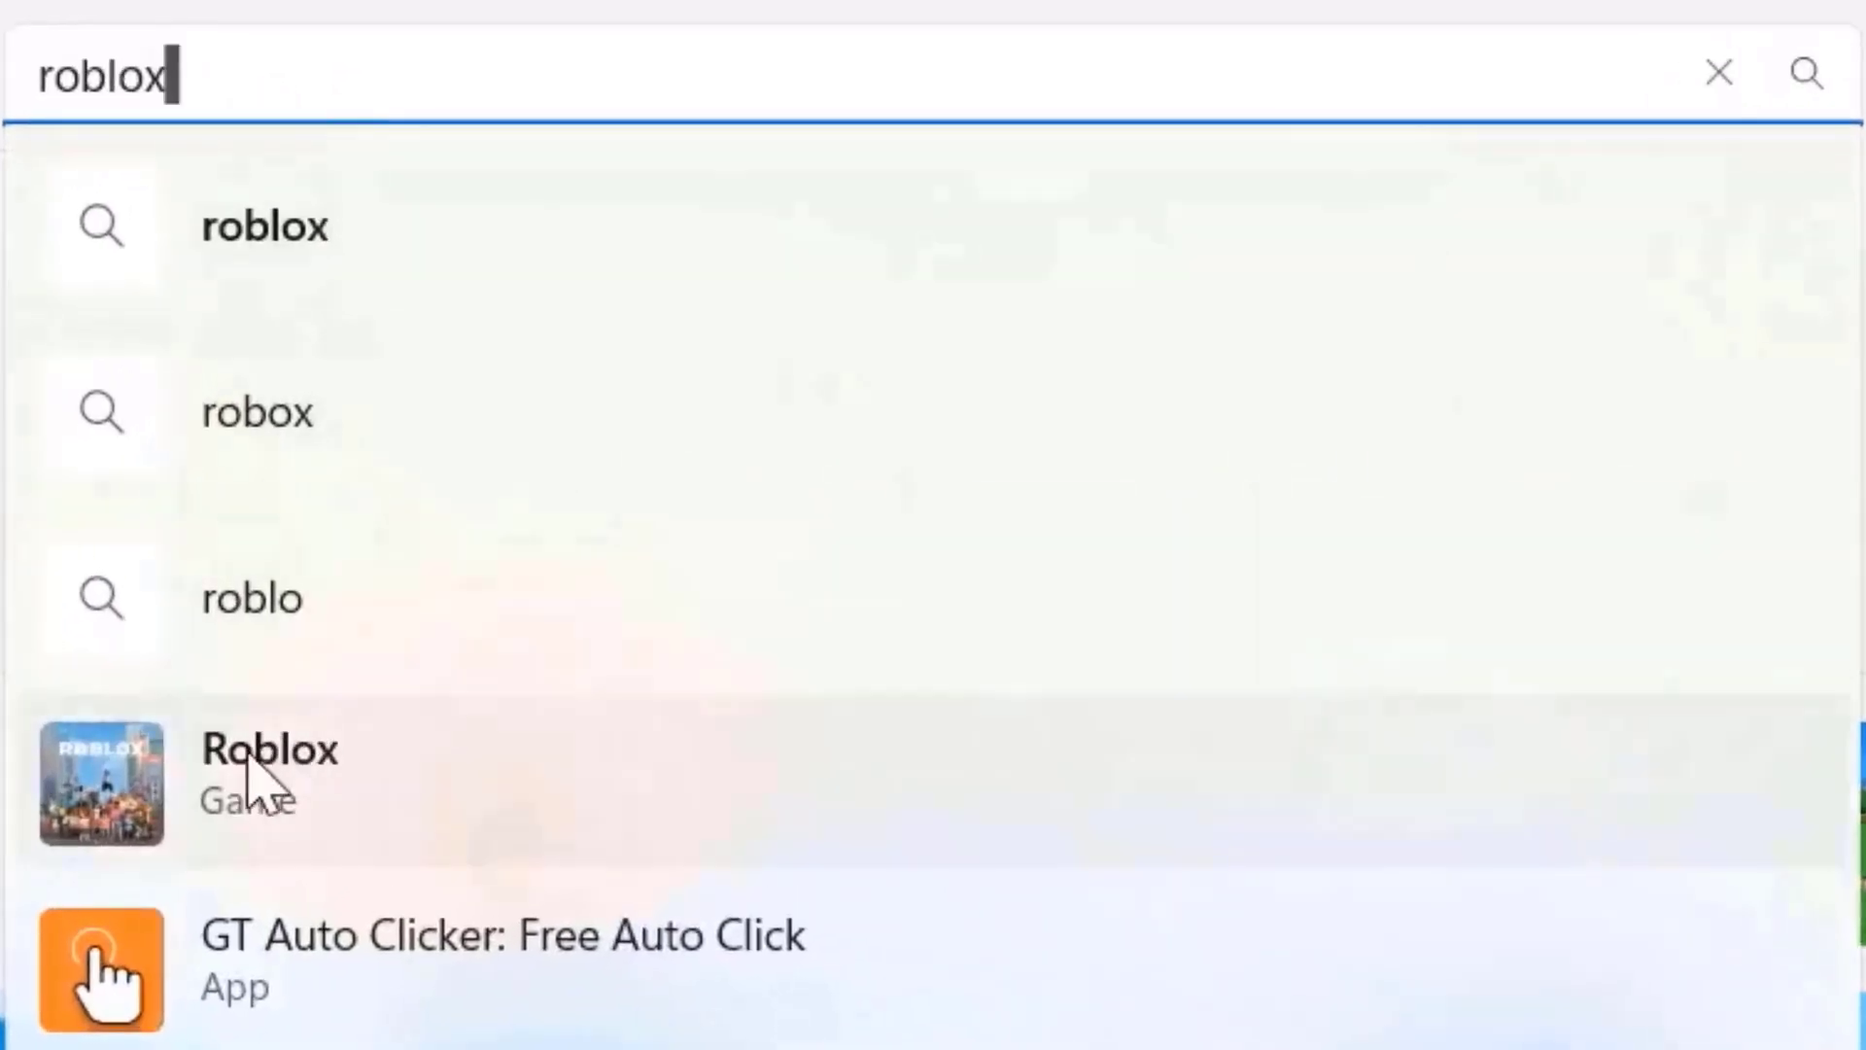
Open the Roblox game page from the Store's 'roblox' search suggestions
click(250, 771)
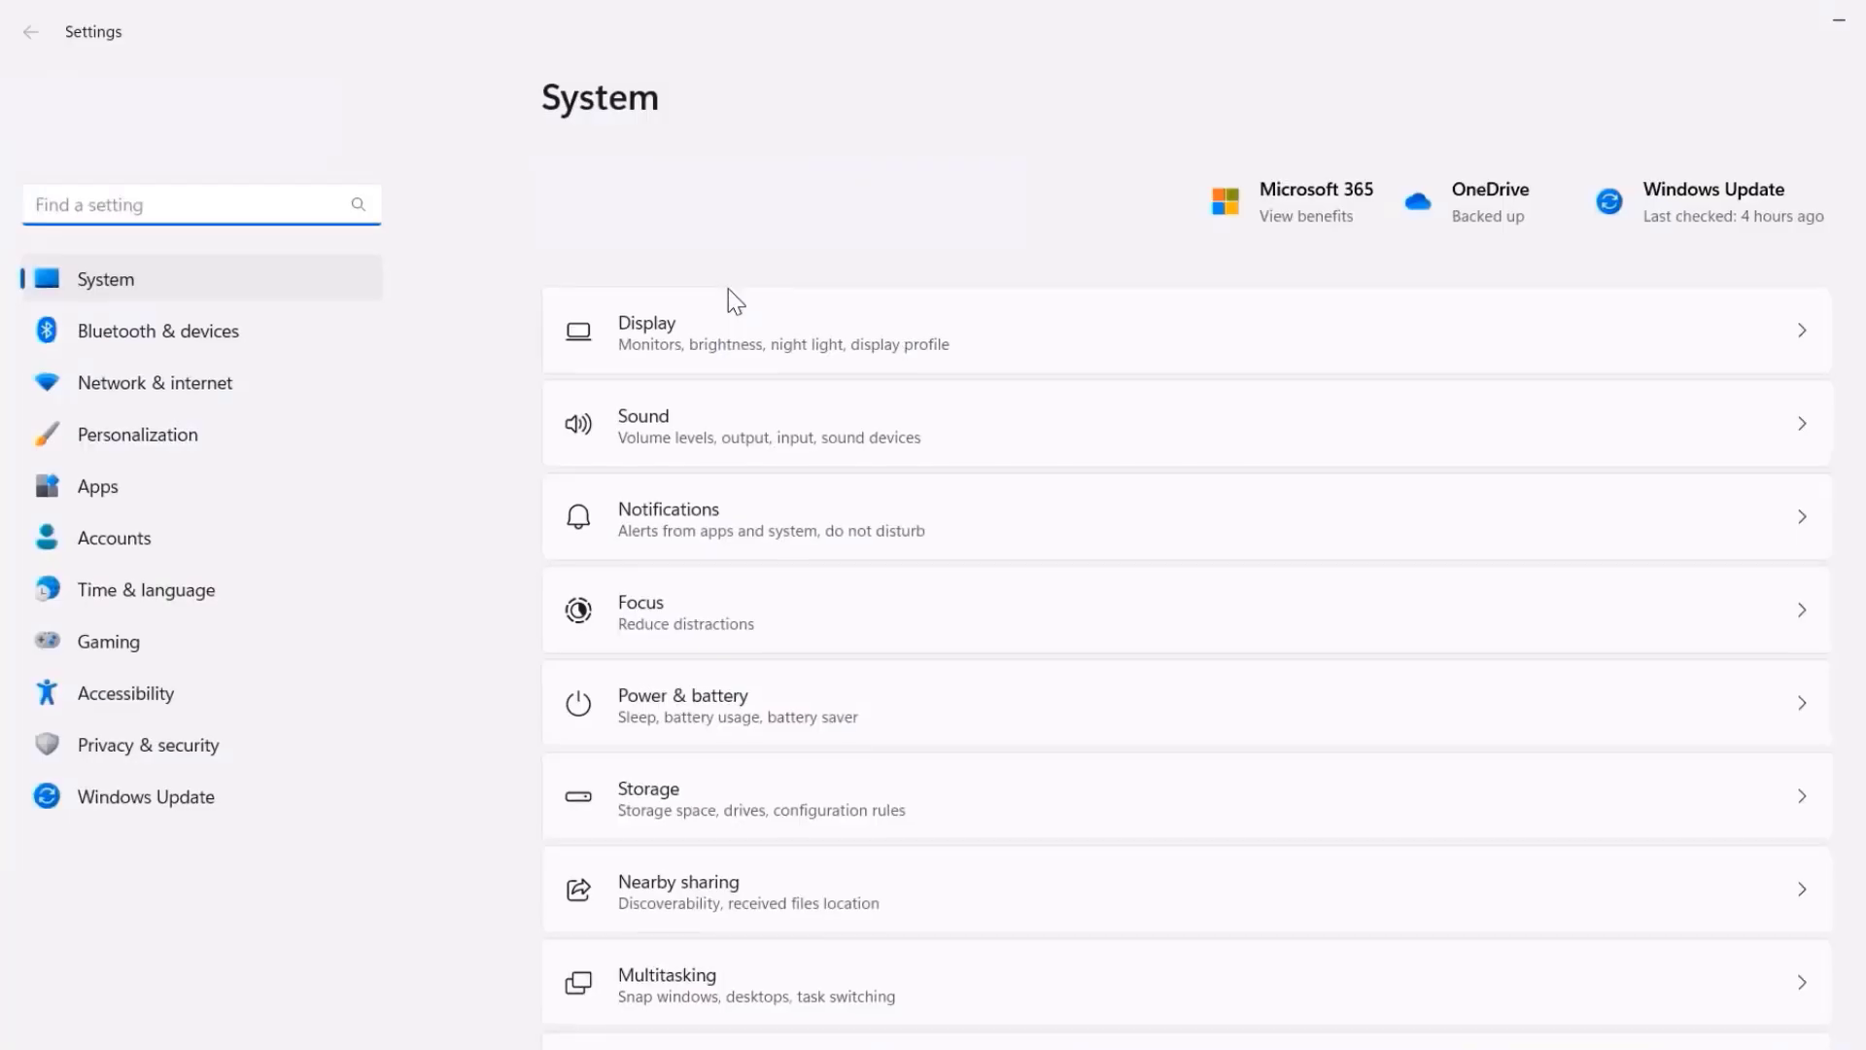
Scroll Apps > Installed apps down to Roblox (798 MB) and bring up its options menu
click(120, 484)
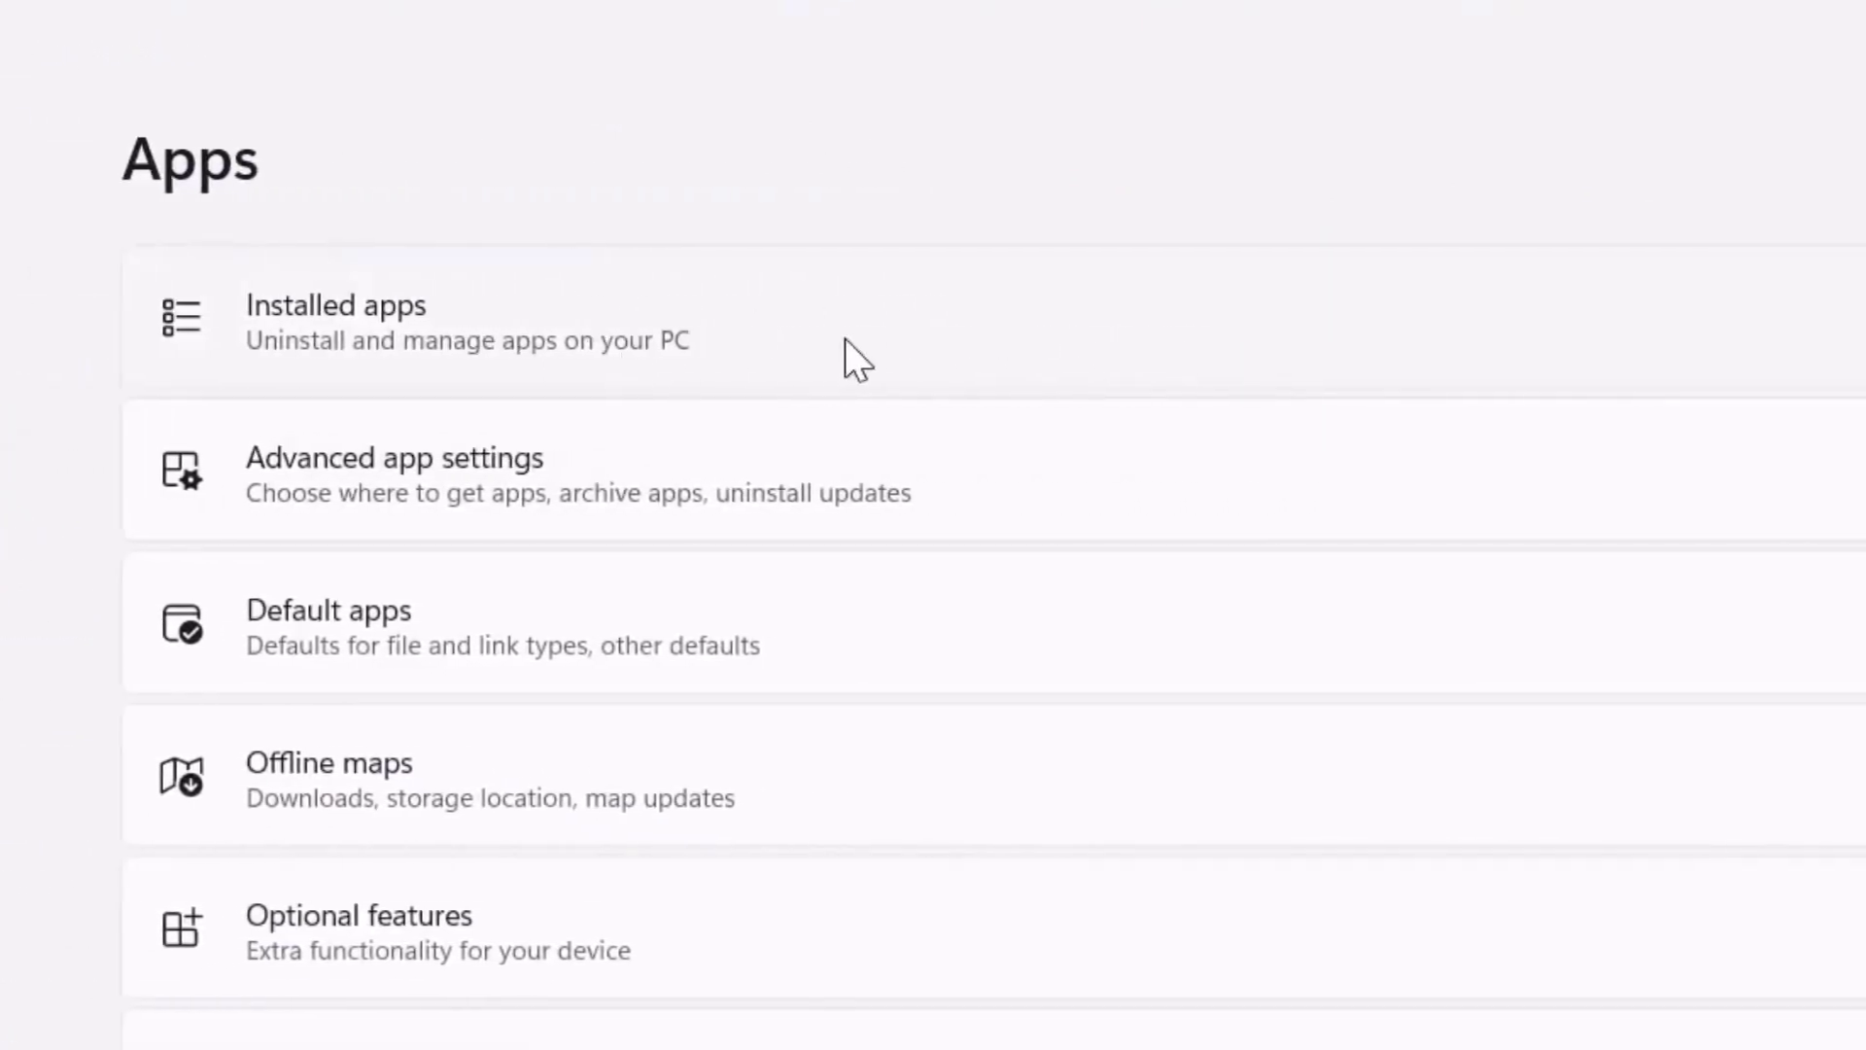
click(840, 338)
scroll(830, 822, down, 10)
scroll(831, 821, down, 10)
scroll(830, 821, down, 15)
scroll(831, 823, down, 13)
scroll(831, 820, down, 12)
scroll(830, 821, down, 11)
scroll(830, 820, down, 10)
scroll(828, 817, down, 4)
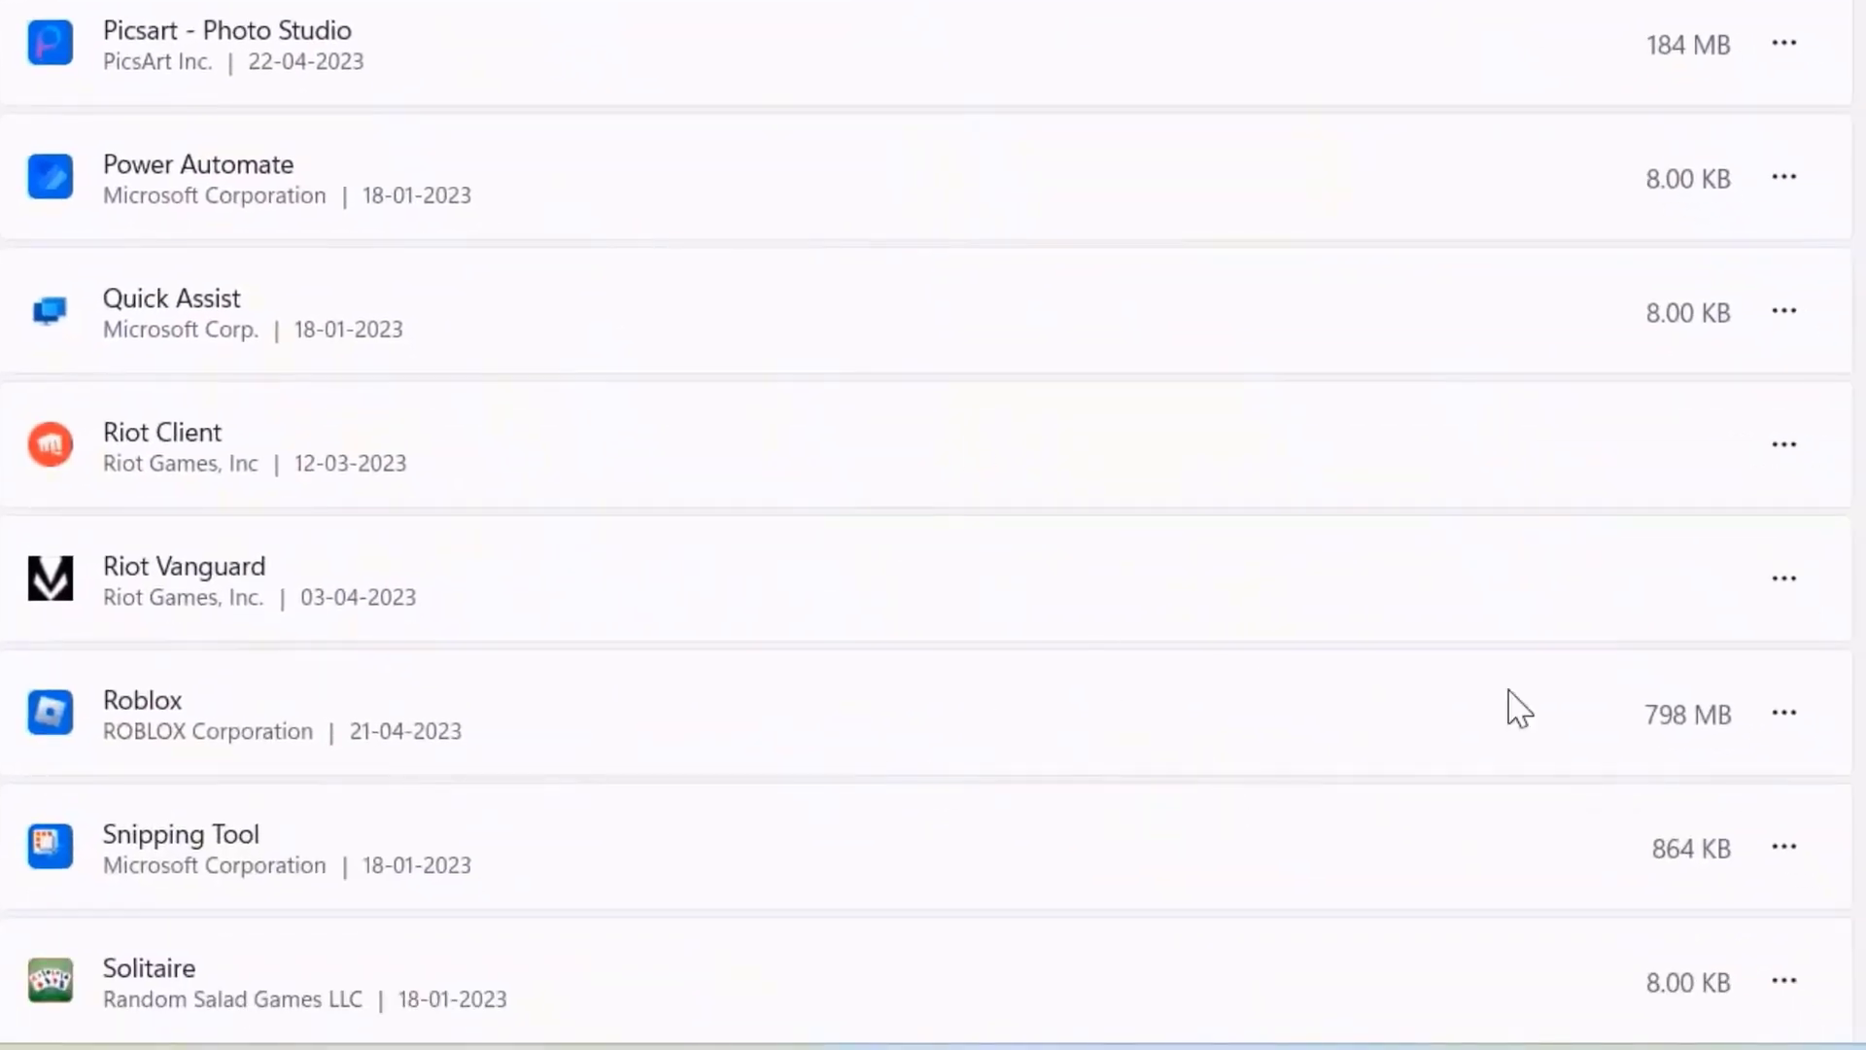
click(1783, 717)
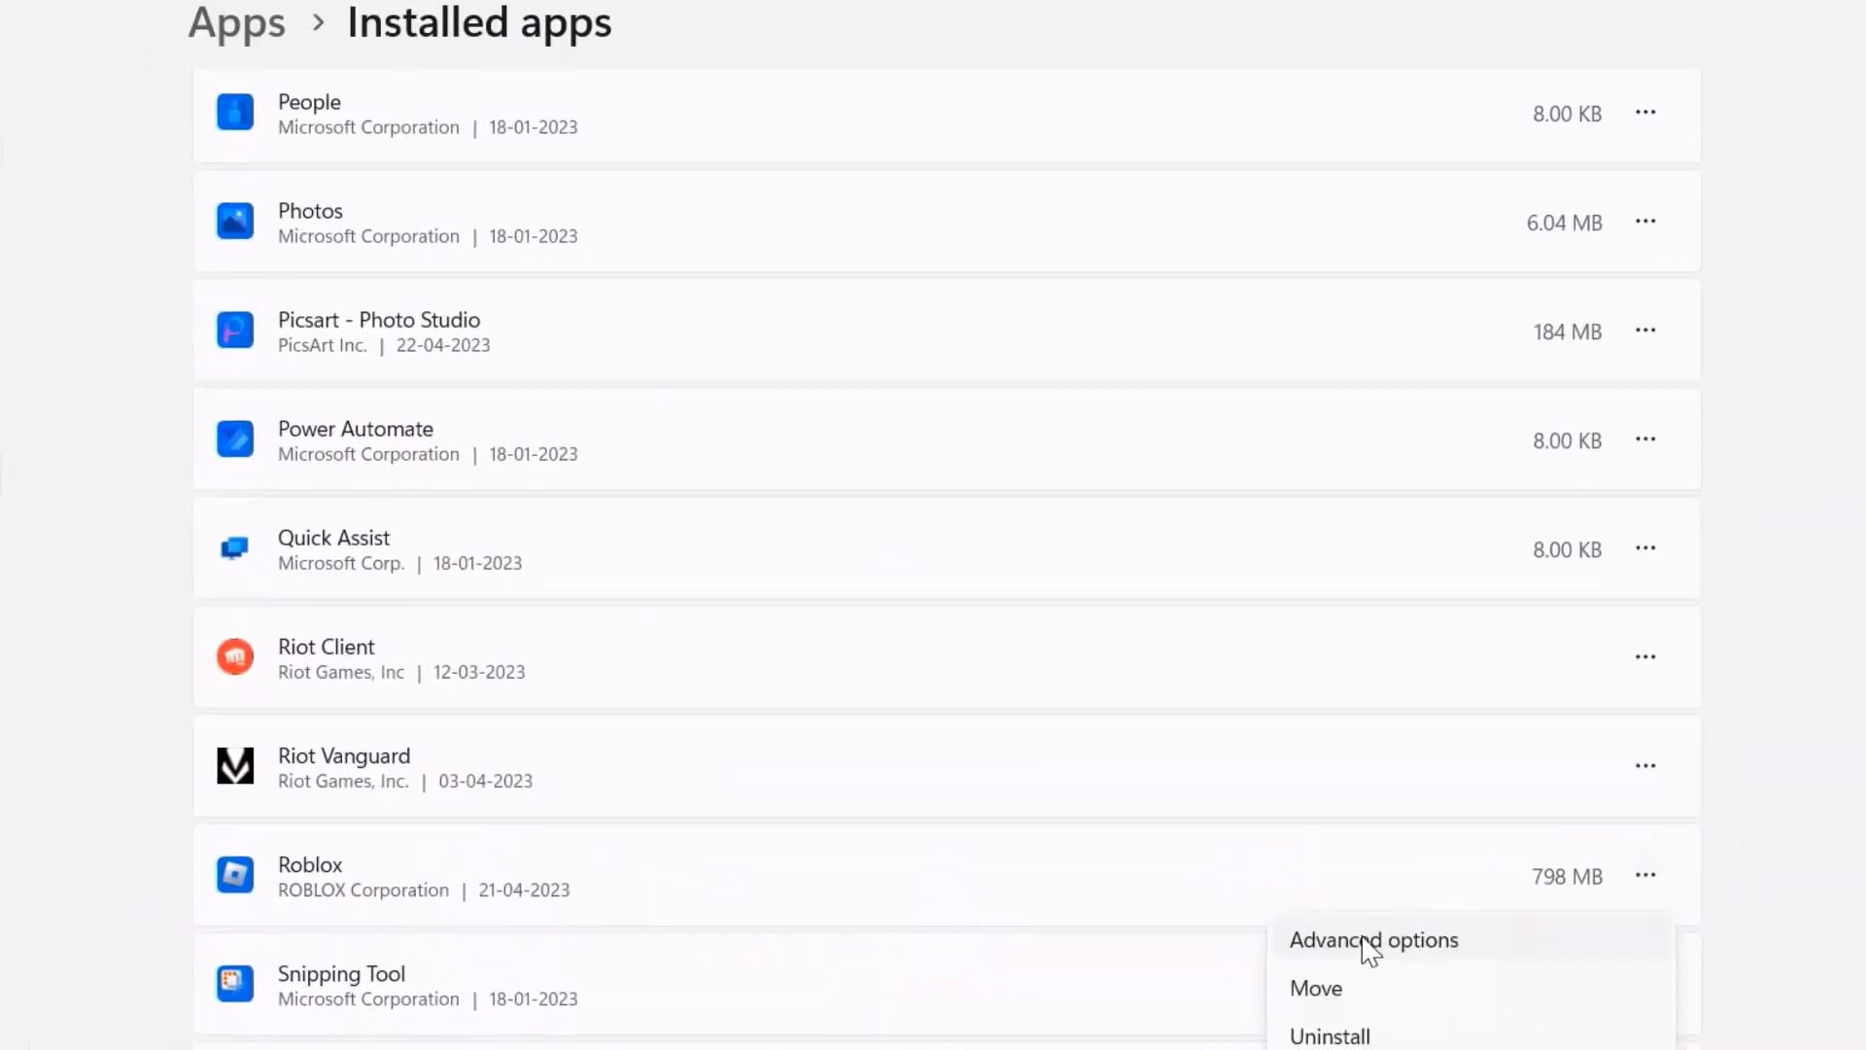
Set Roblox's 'Let this app run in background' option to Always
click(1371, 943)
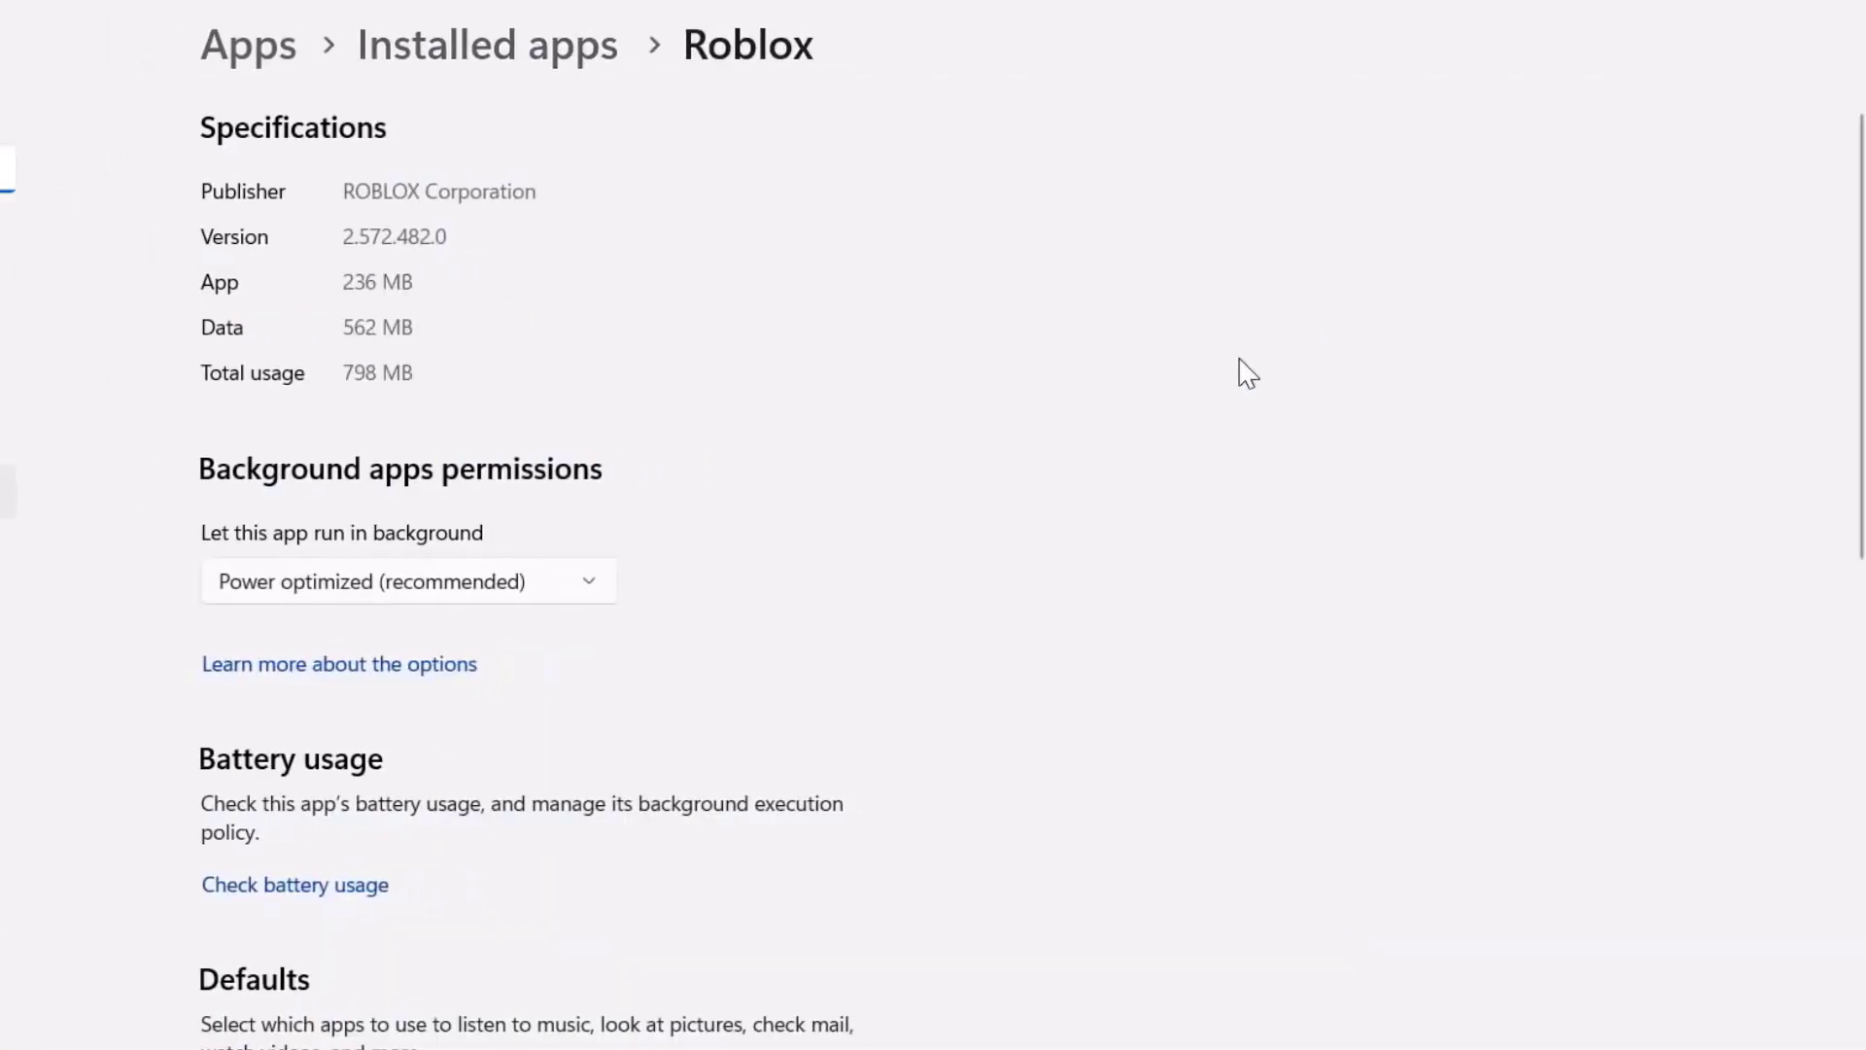
click(593, 583)
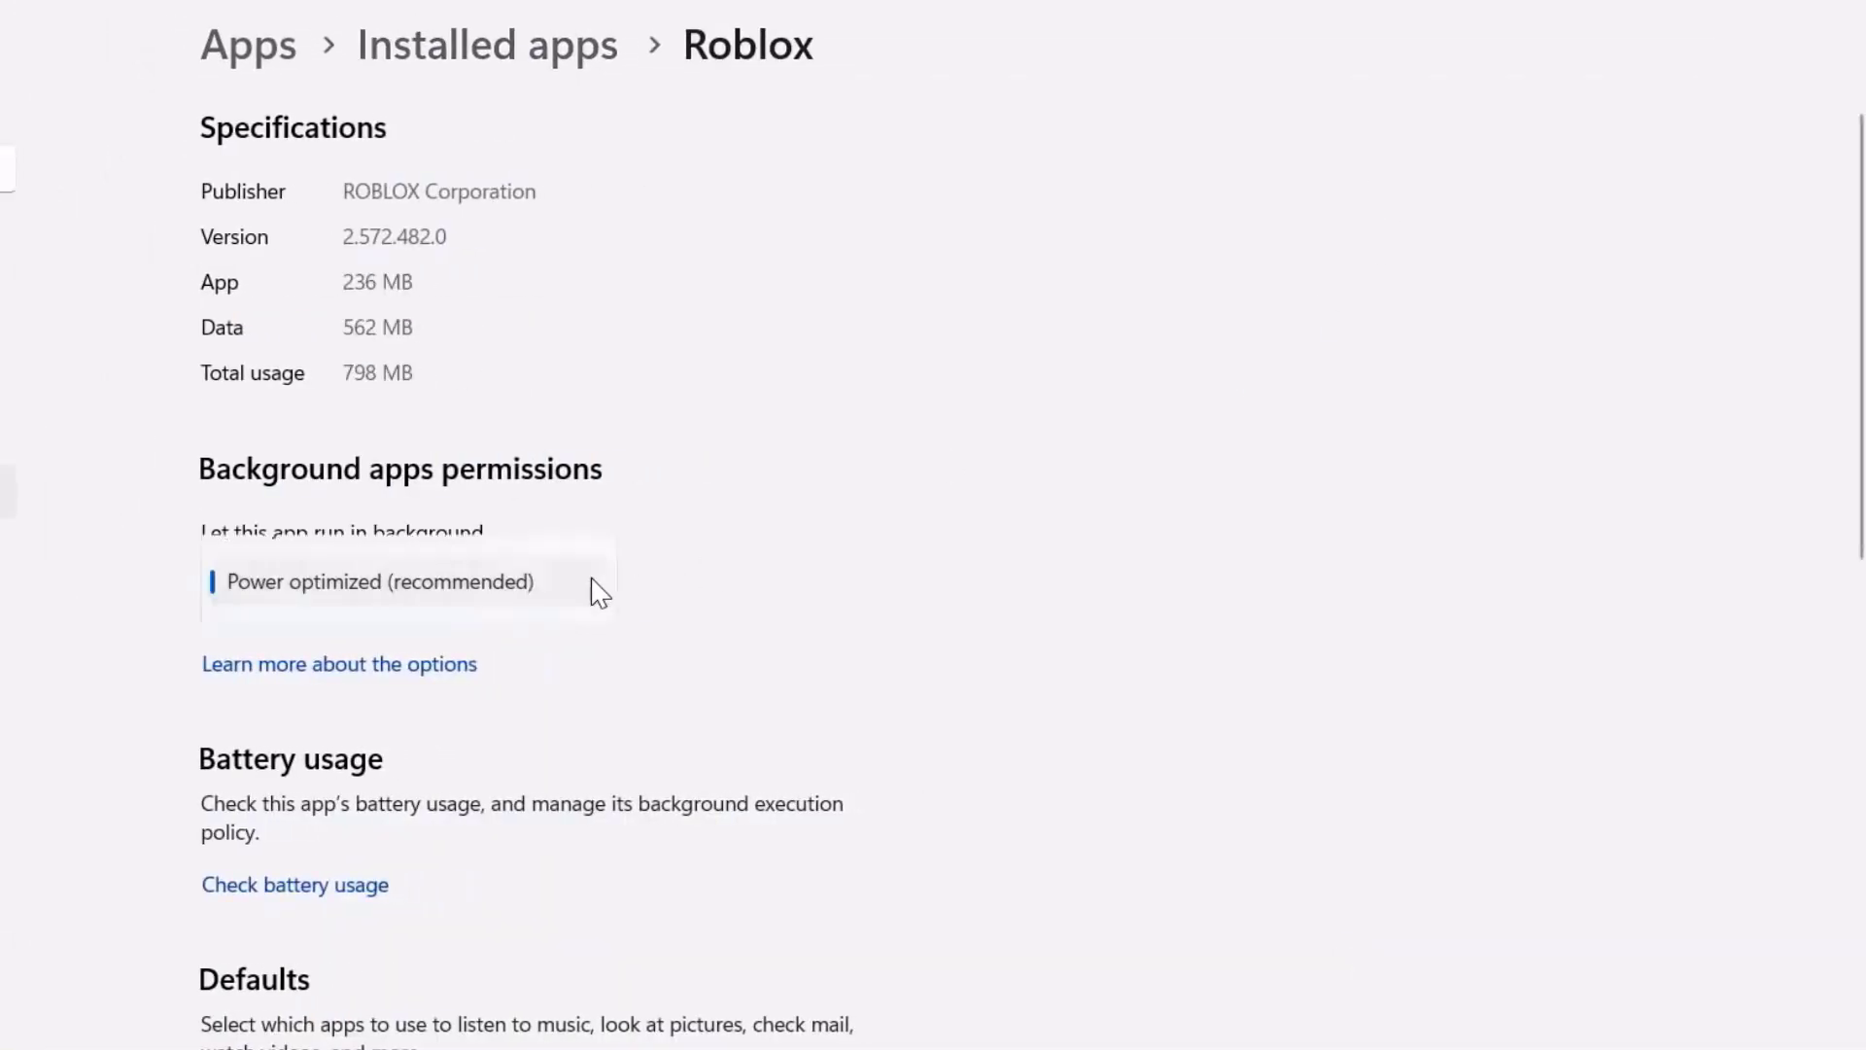
click(305, 546)
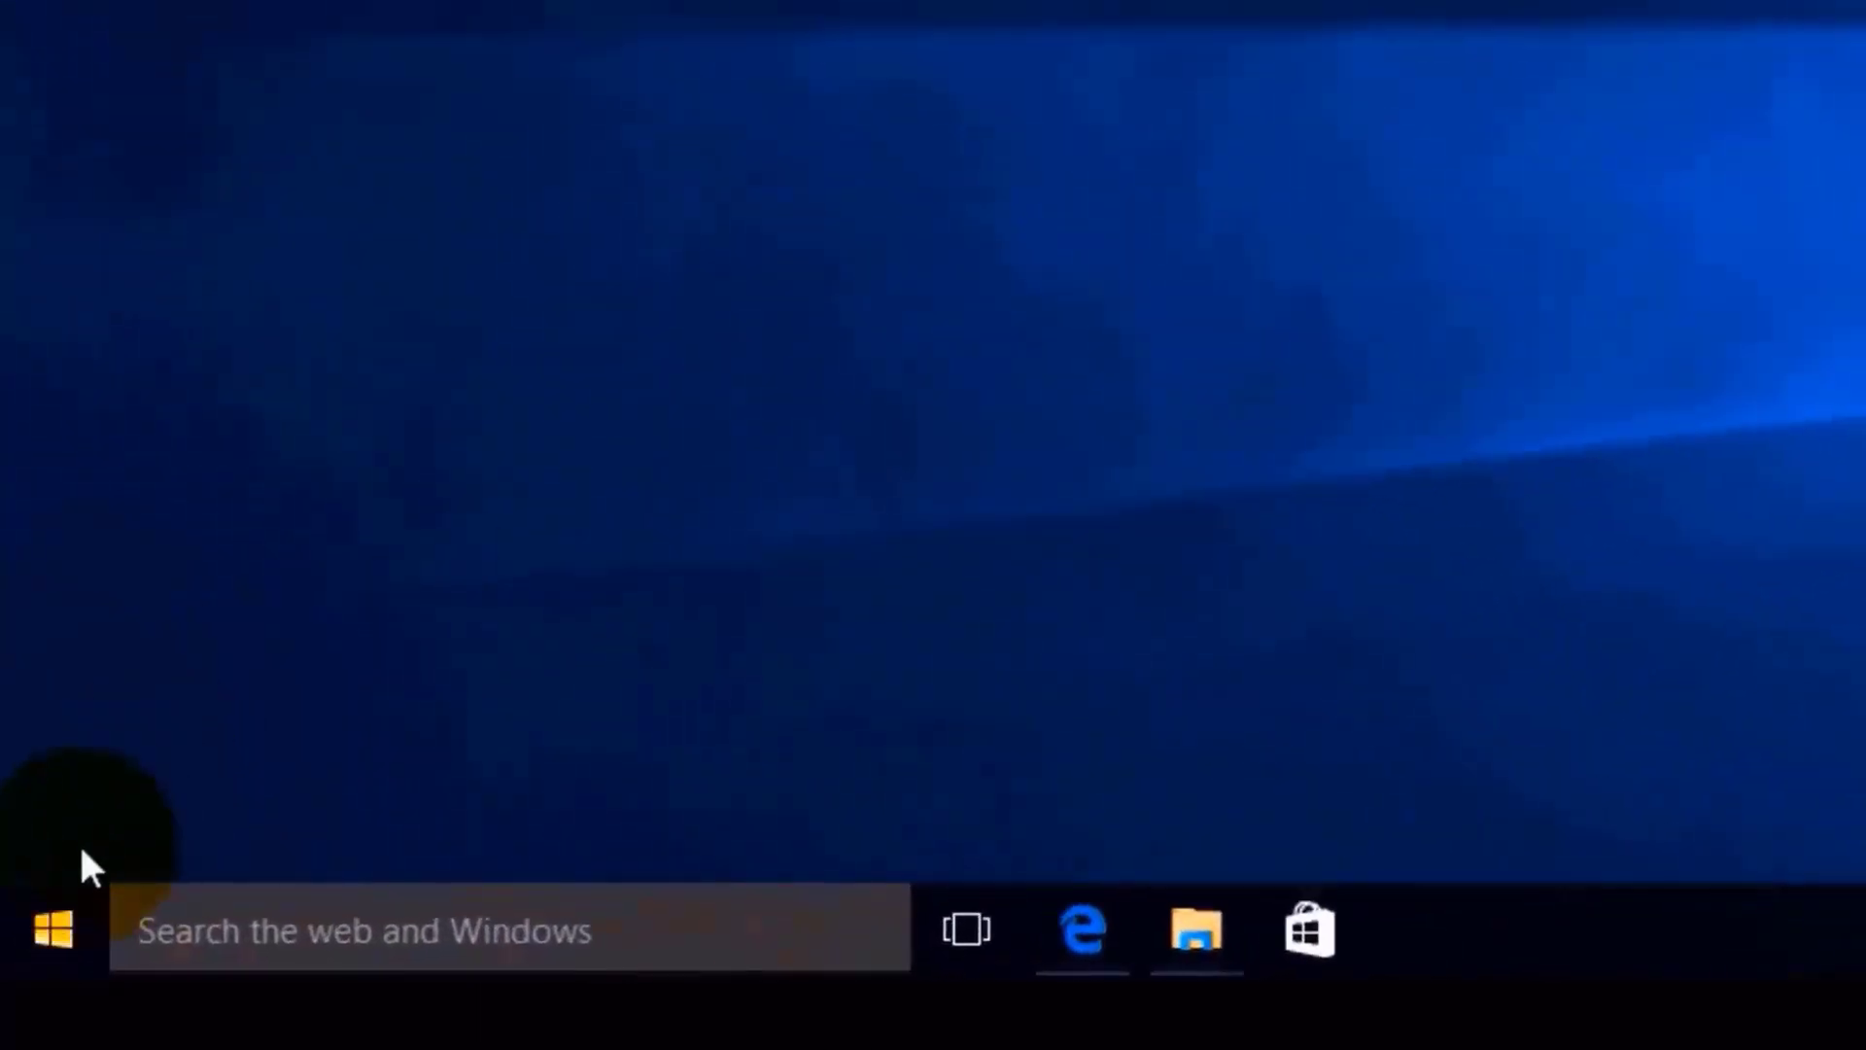
Bring up the Start menu's power choices to restart the PC
click(56, 923)
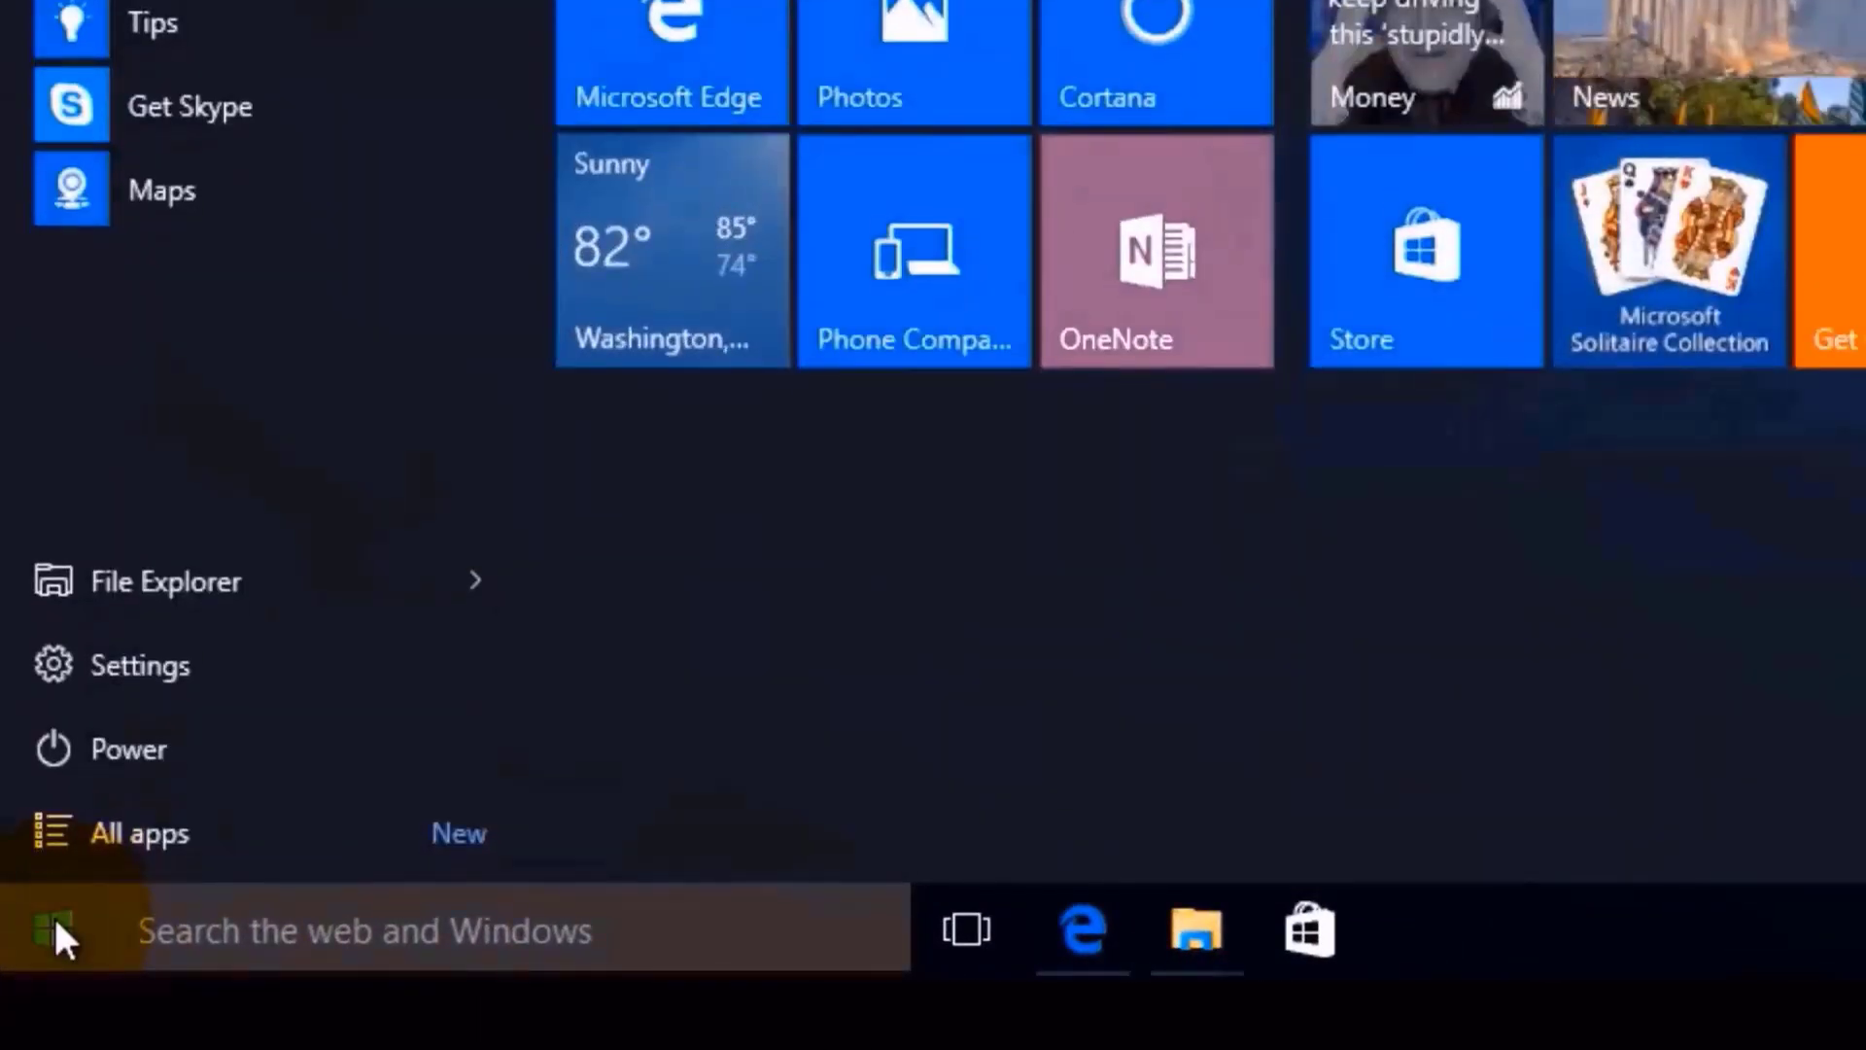
click(165, 755)
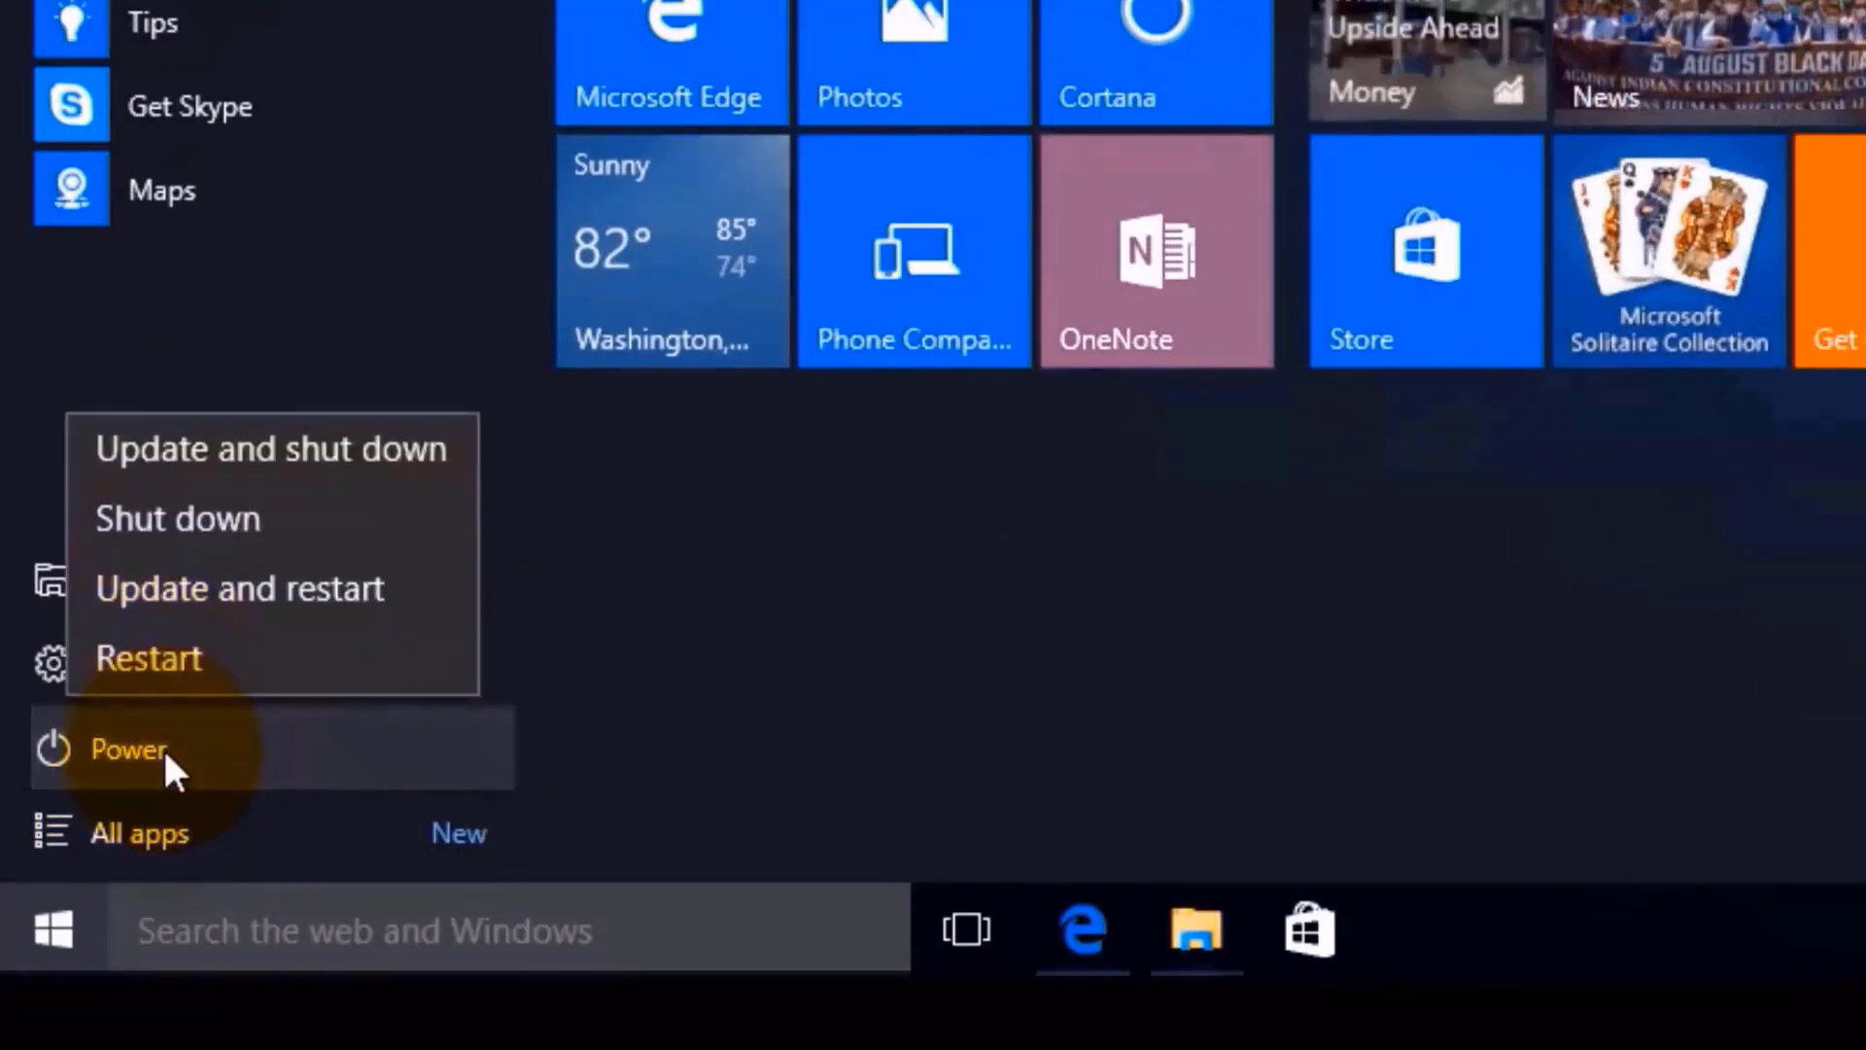